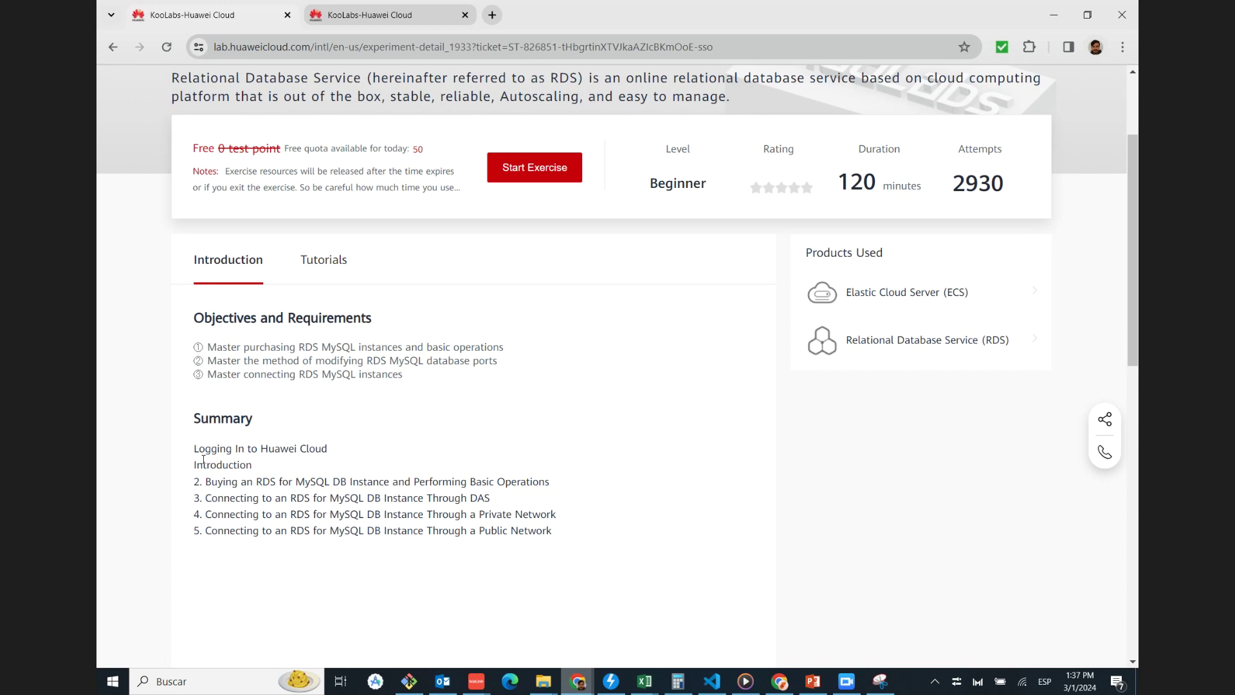
drag(207, 483, 546, 483)
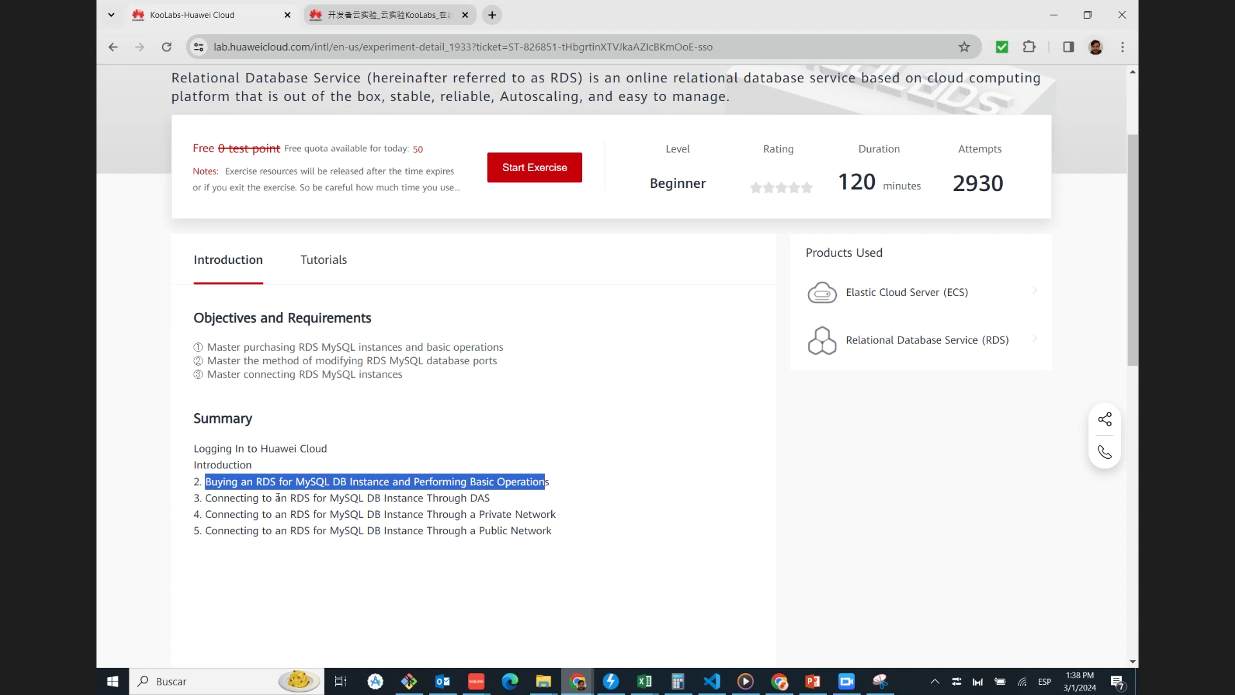
drag(206, 499, 493, 505)
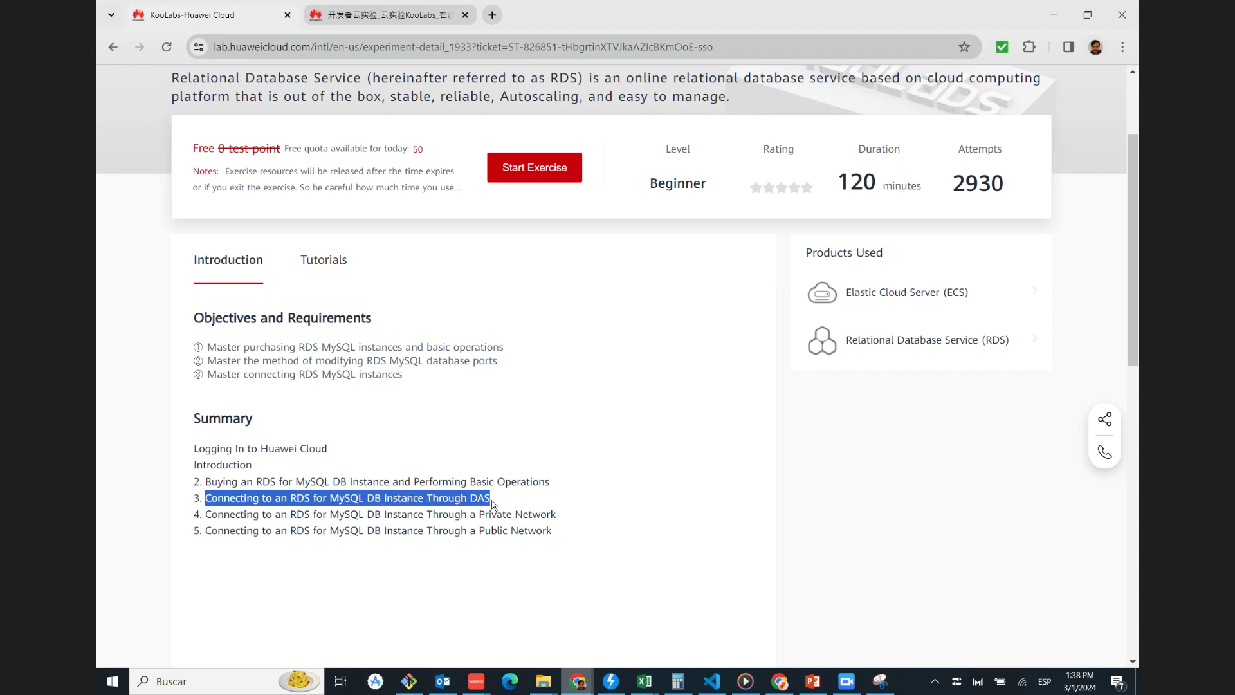
drag(236, 515, 557, 515)
drag(218, 531, 485, 557)
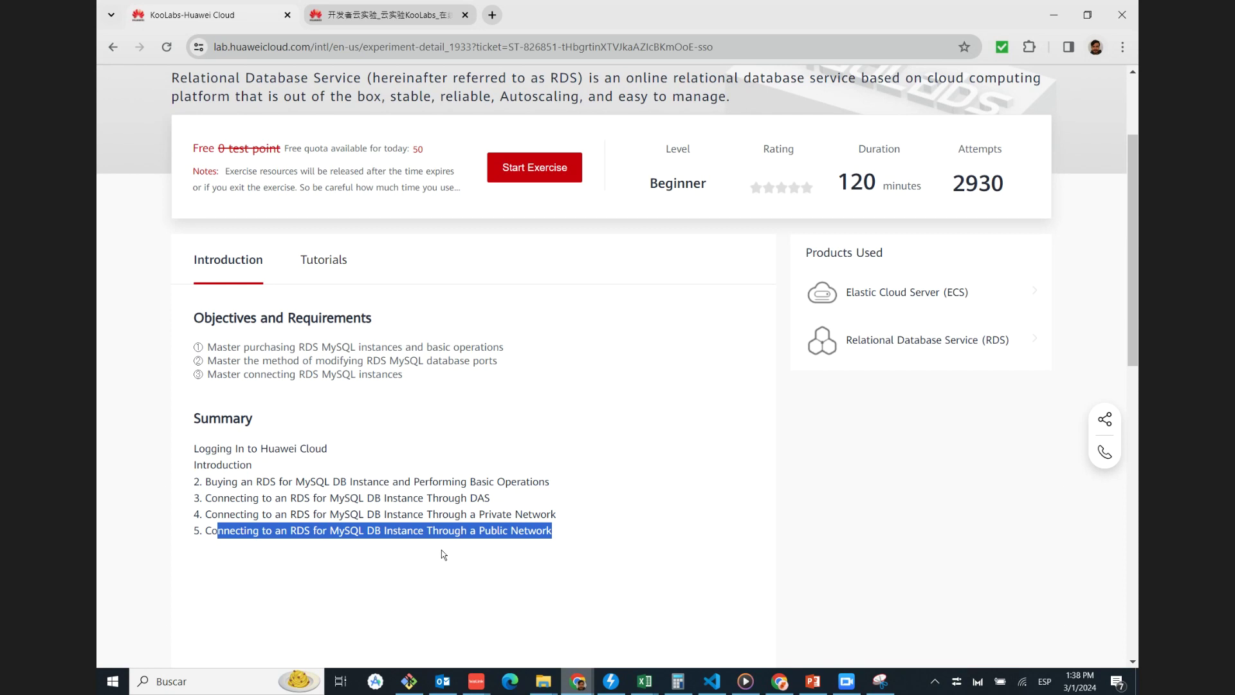
drag(339, 514, 462, 517)
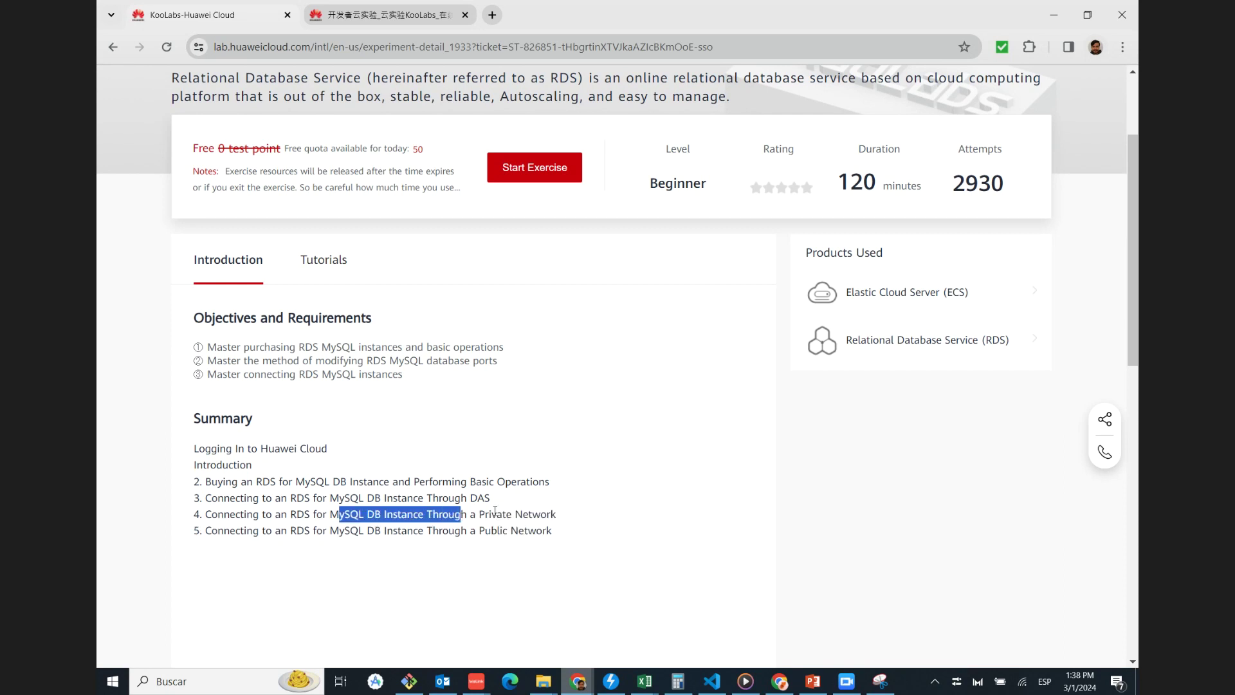
drag(316, 531, 449, 530)
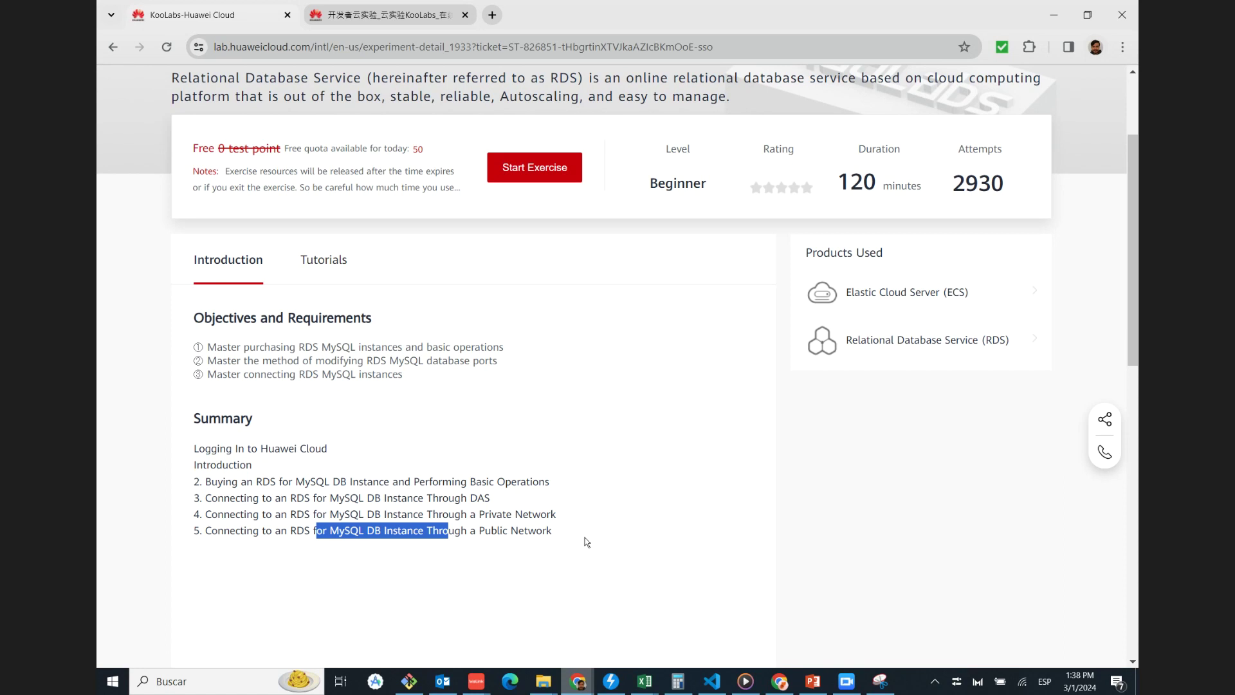
click(403, 21)
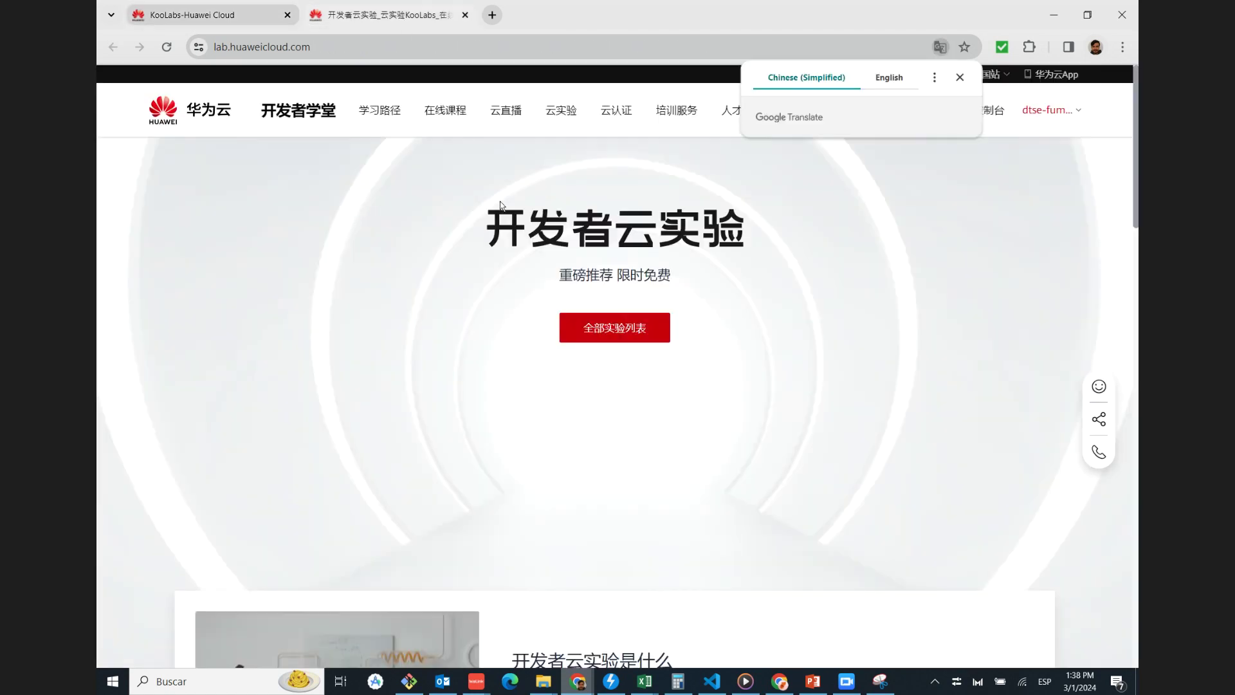
click(180, 14)
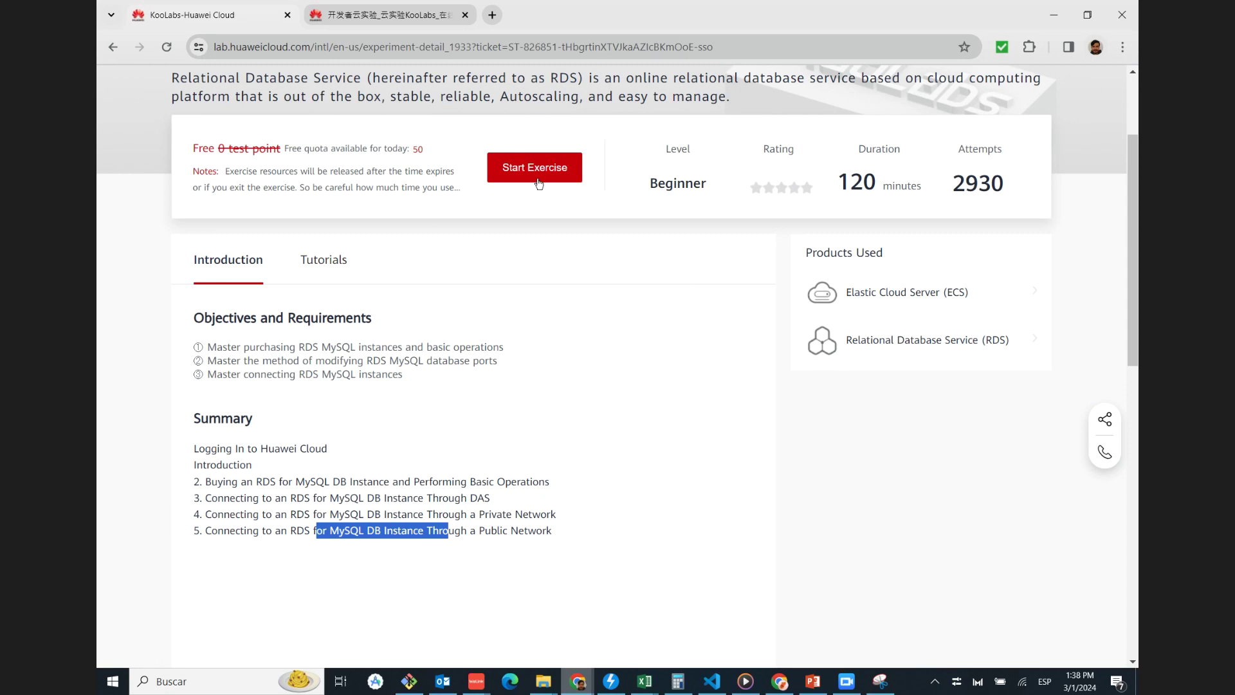
scroll(383, 365, up, 1)
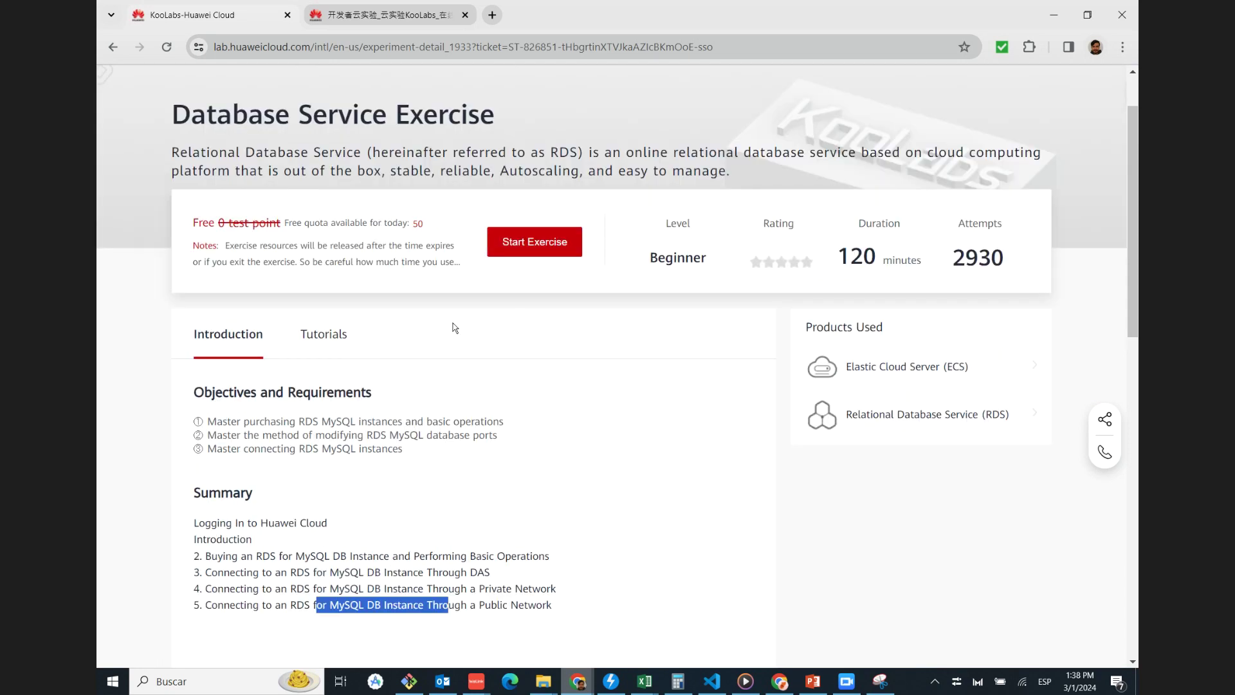
Start the Database Service Exercise and bring up the lab's remote desktop
click(542, 241)
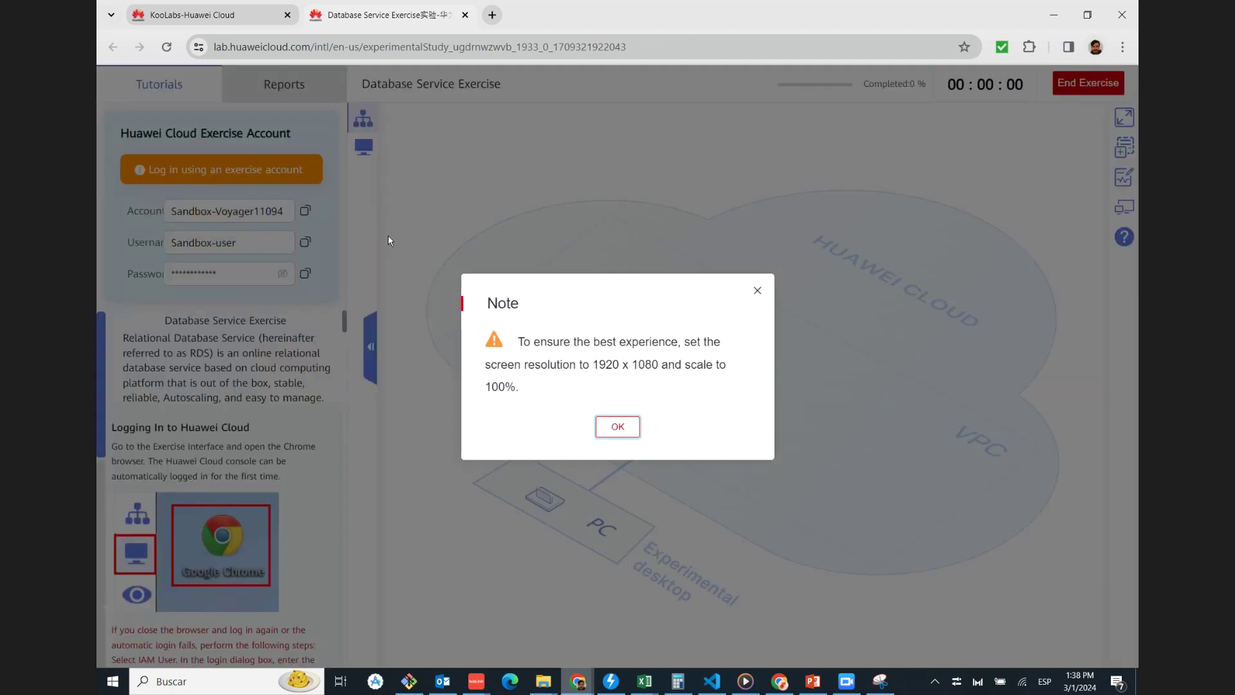
click(614, 428)
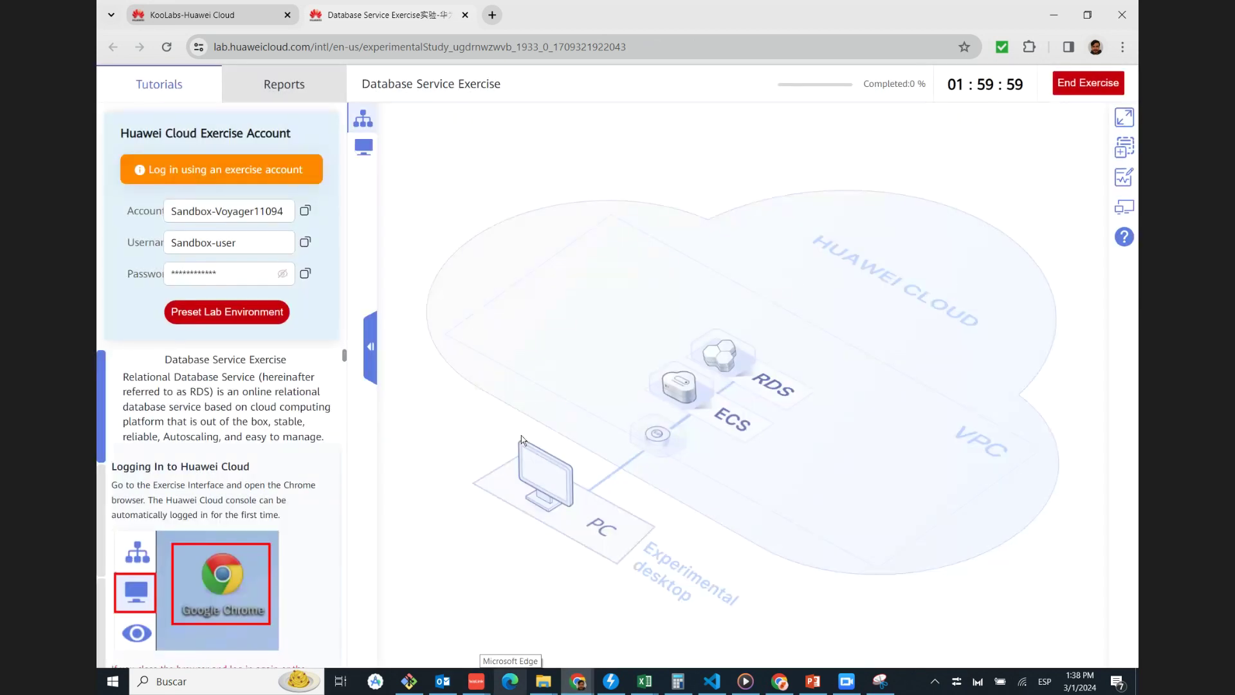
click(363, 148)
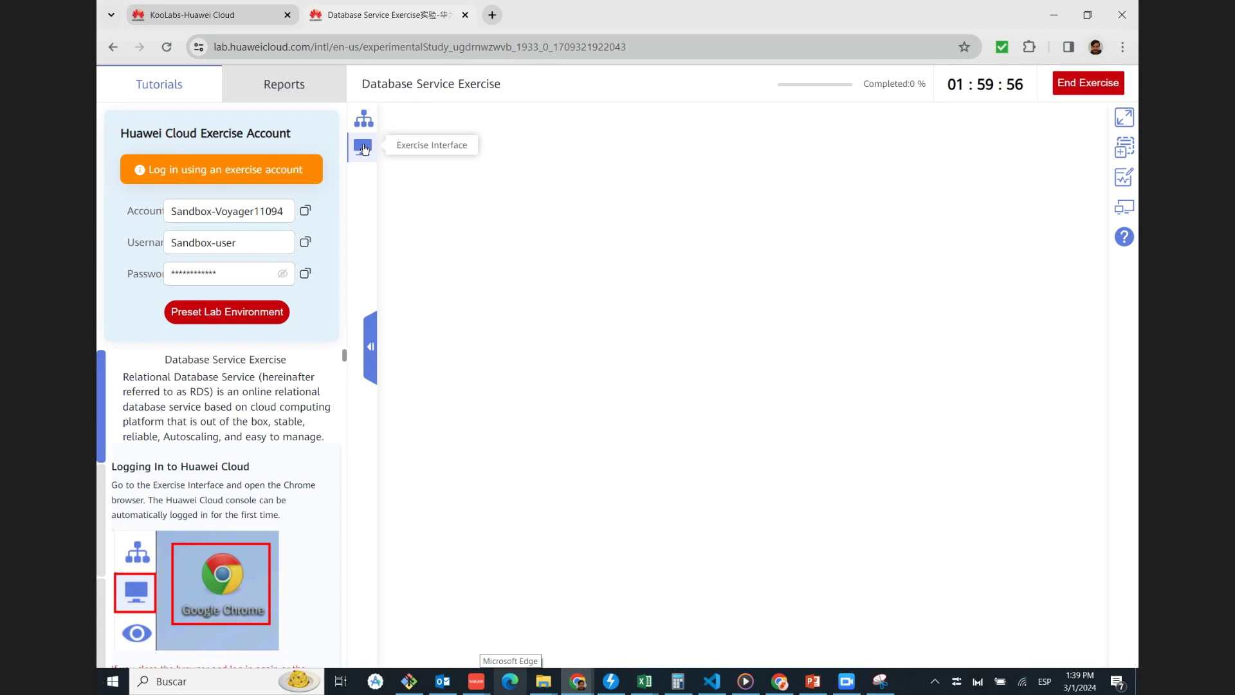
Launch Google Chrome on the lab desktop
scroll(233, 413, down, 6)
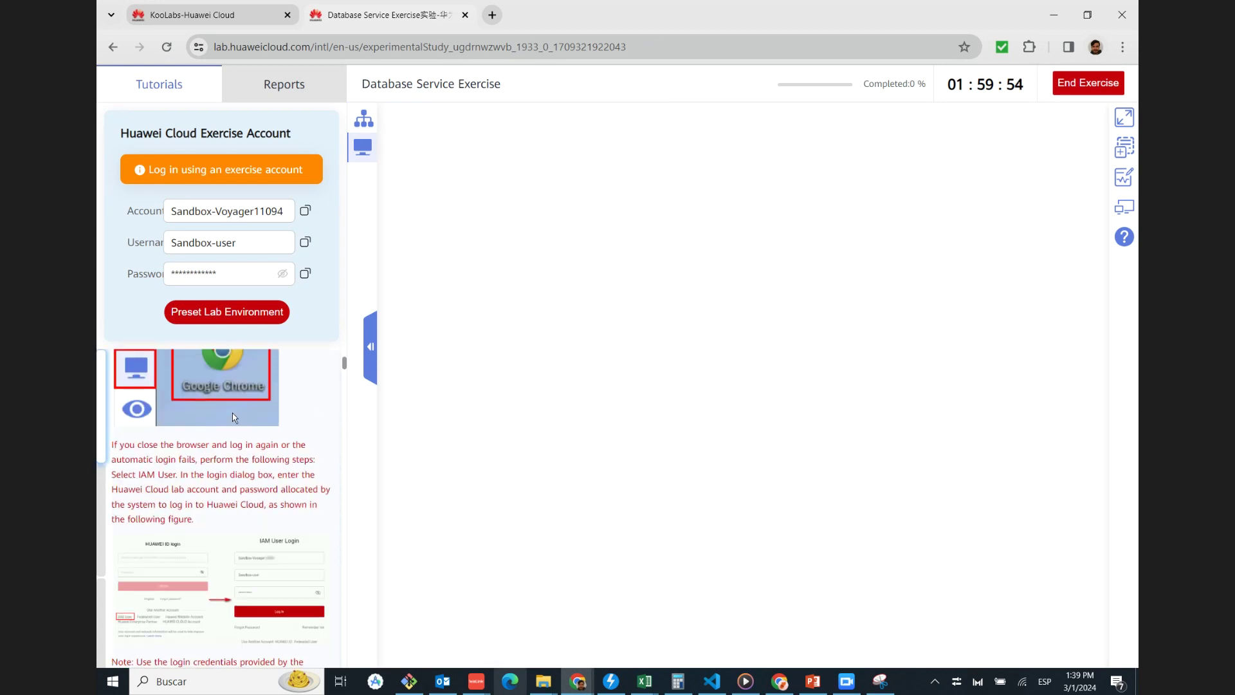
scroll(253, 433, up, 5)
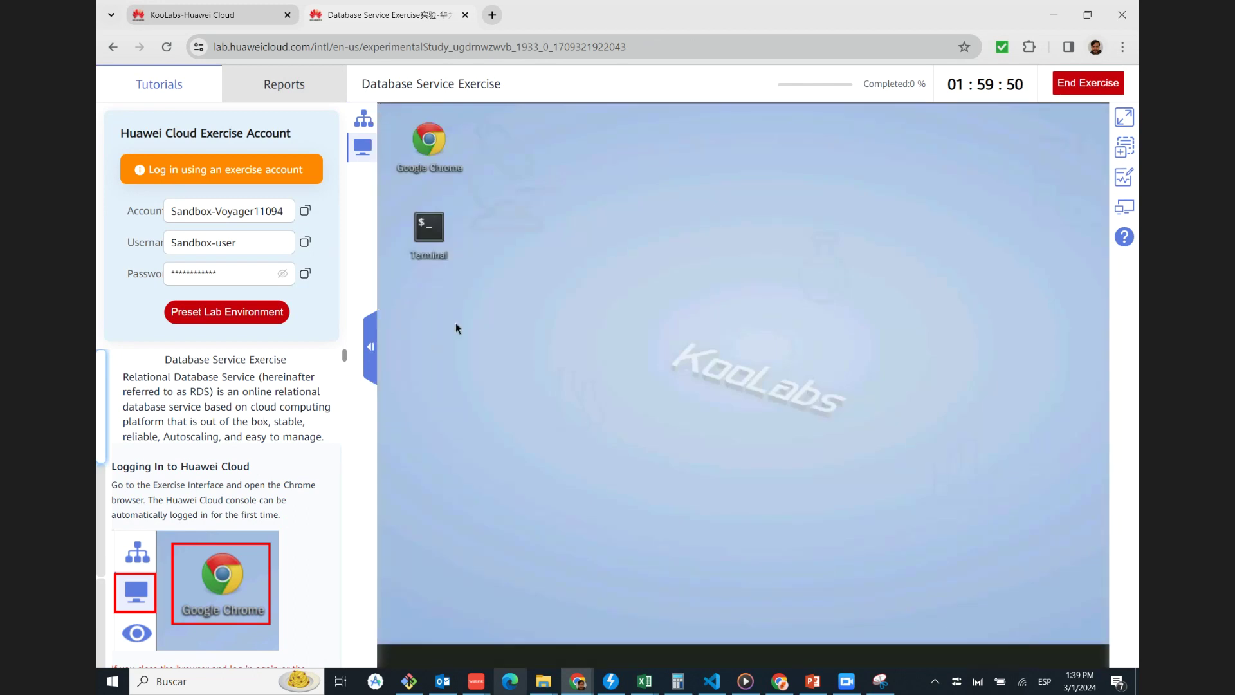
double_click(439, 144)
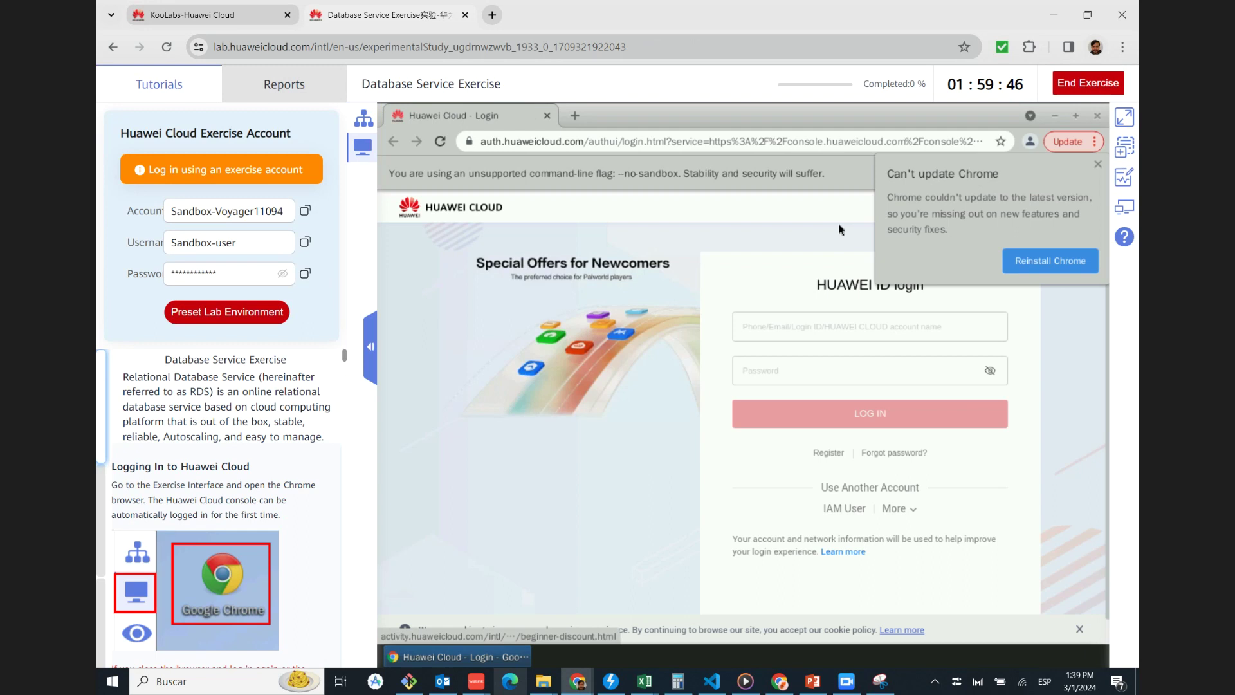
Log in as an IAM user with the exercise panel's account, username and password
click(845, 508)
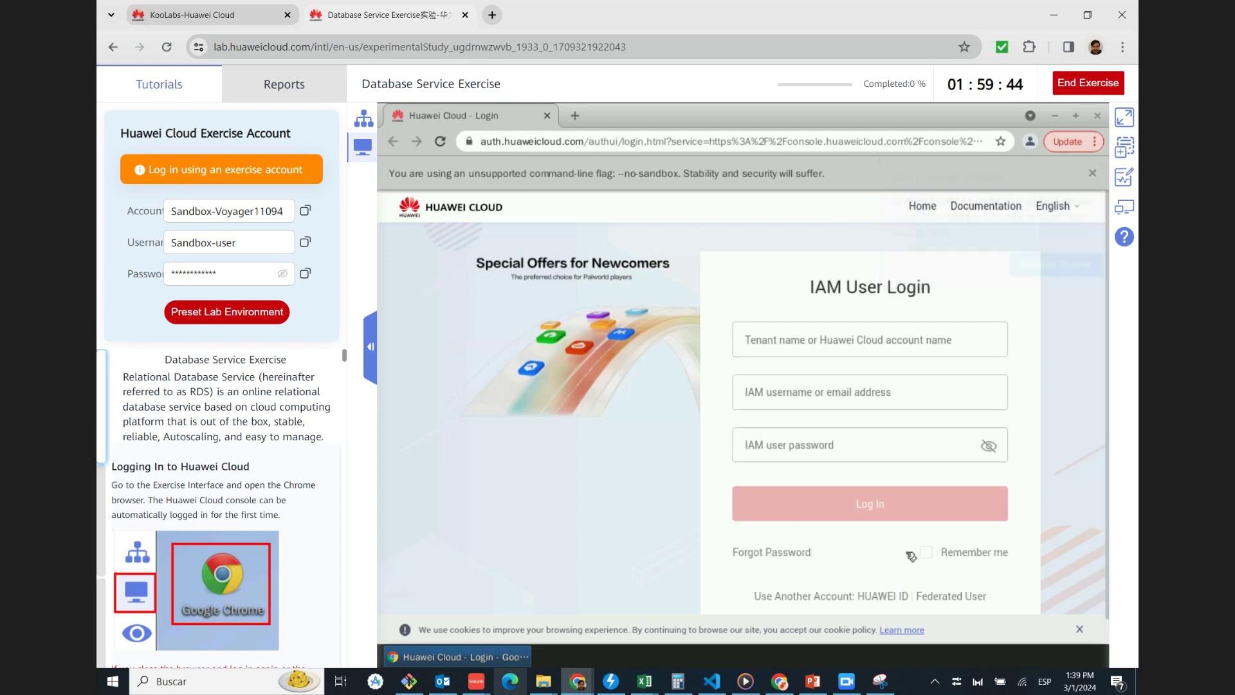
click(305, 210)
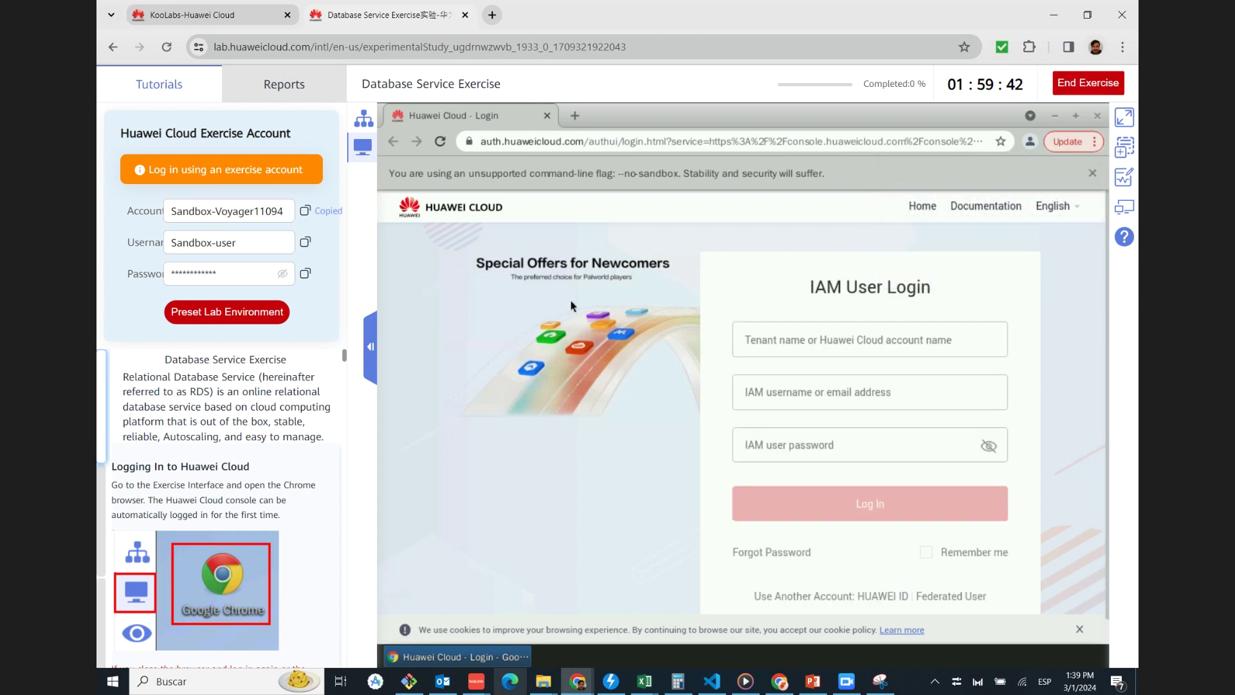
click(784, 340)
key(ctrl+v)
click(306, 242)
click(797, 392)
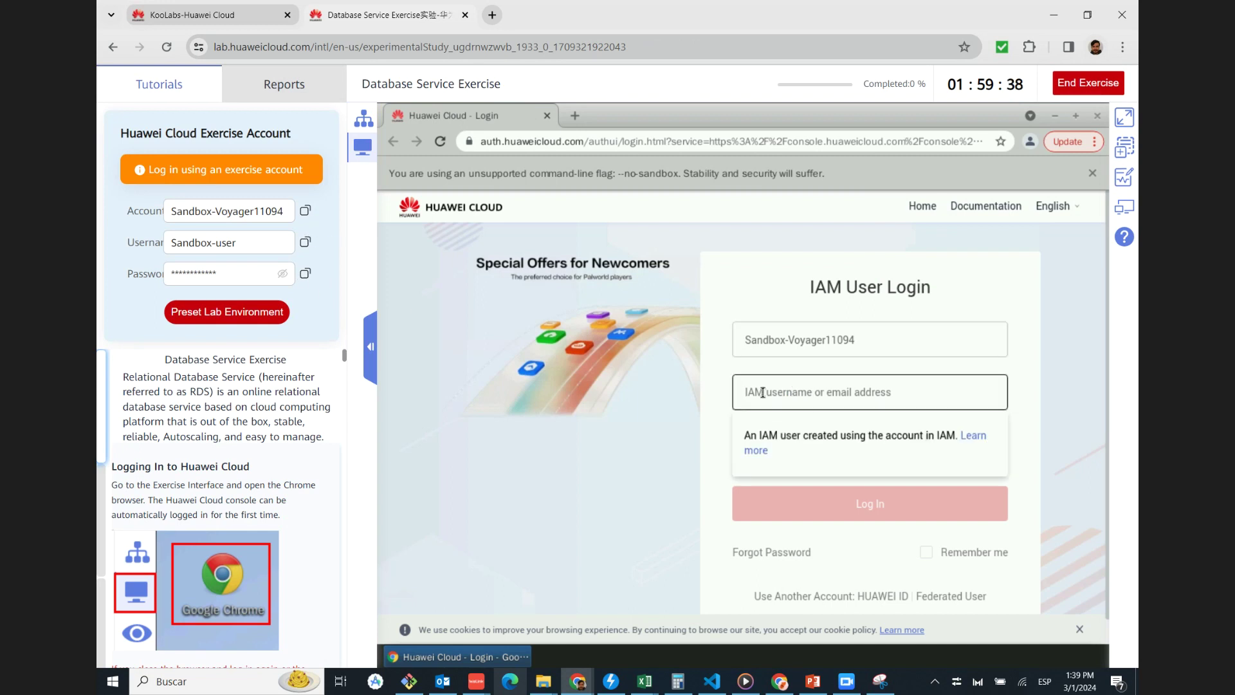
key(ctrl+v)
click(306, 273)
click(783, 444)
key(ctrl+v)
click(847, 505)
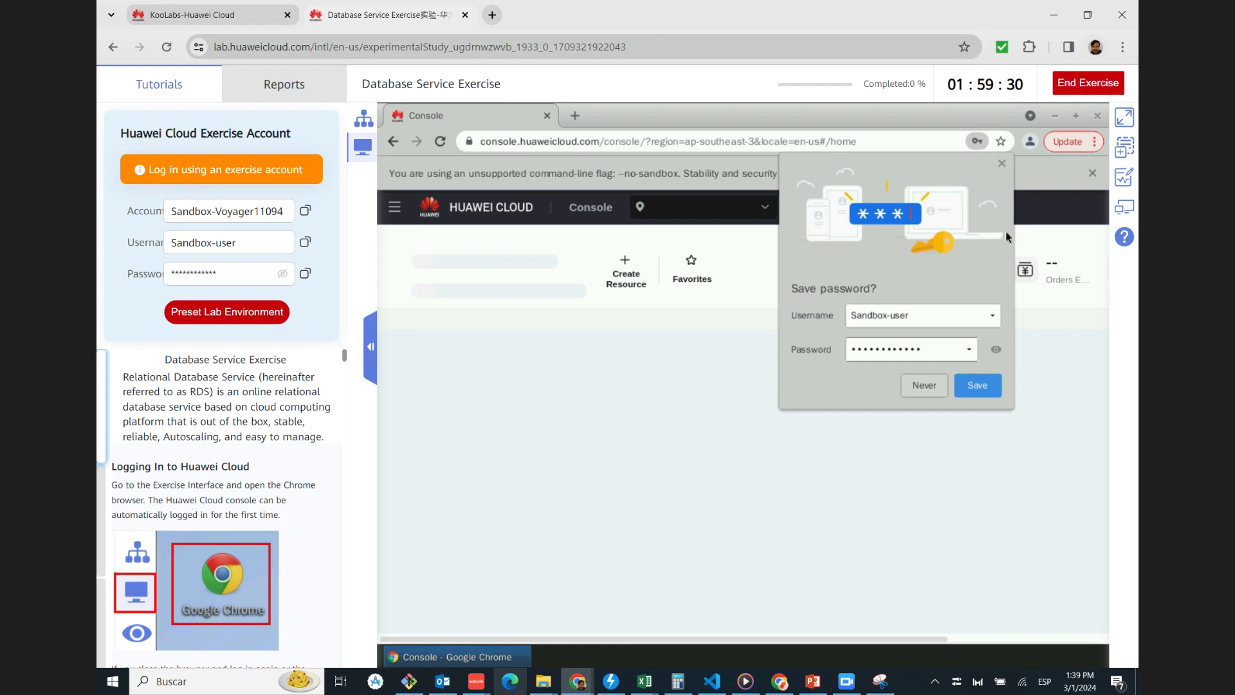
Search all services for 'rela' and open Relational Database Service
scroll(267, 476, down, 8)
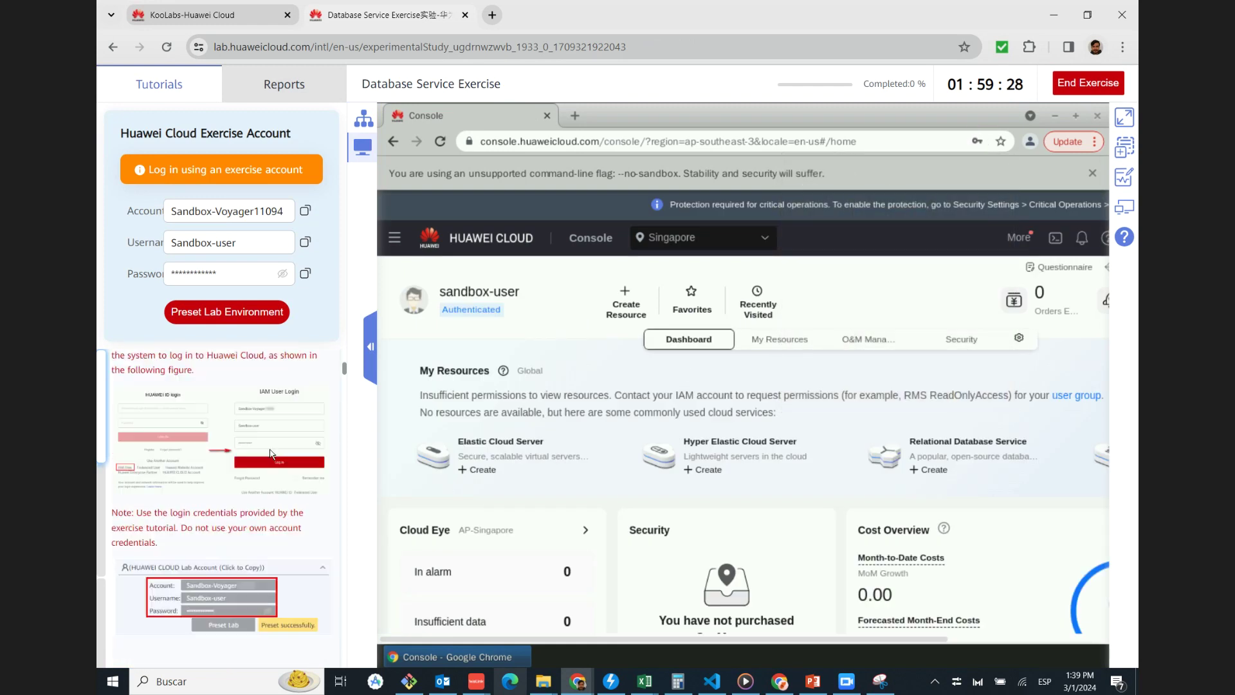
scroll(266, 477, down, 10)
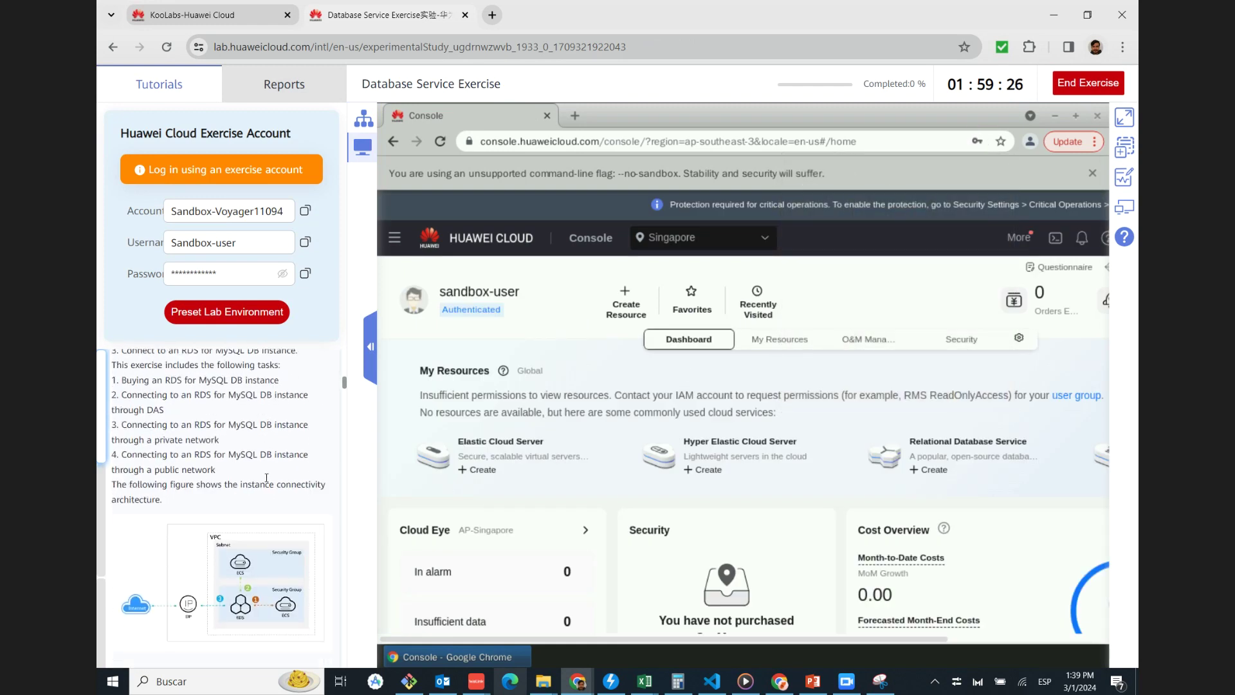
scroll(266, 478, up, 10)
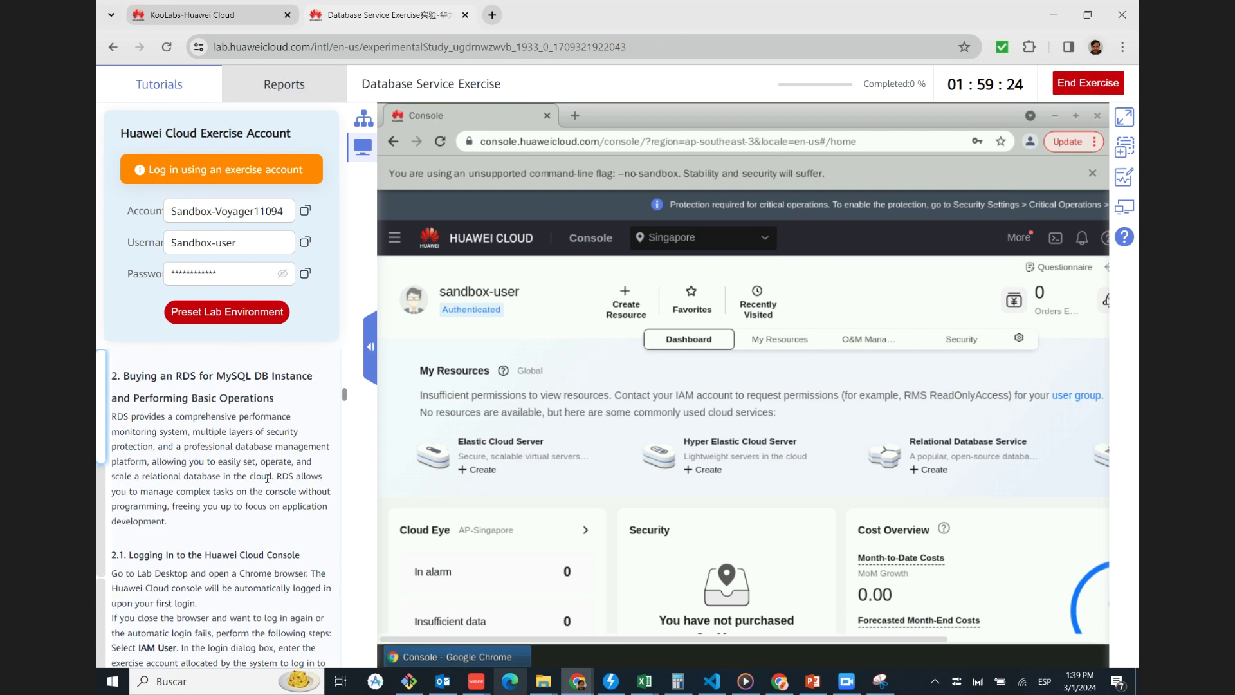
scroll(266, 482, down, 15)
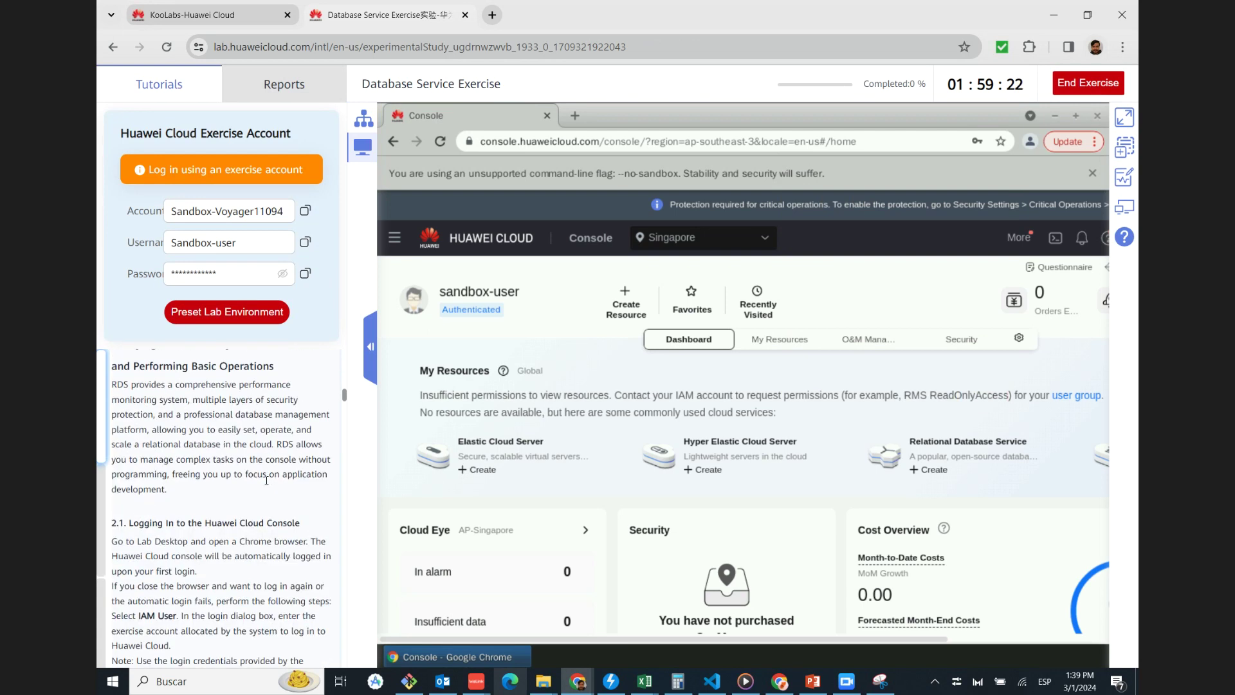
scroll(267, 486, up, 3)
scroll(266, 482, down, 3)
scroll(267, 482, down, 1)
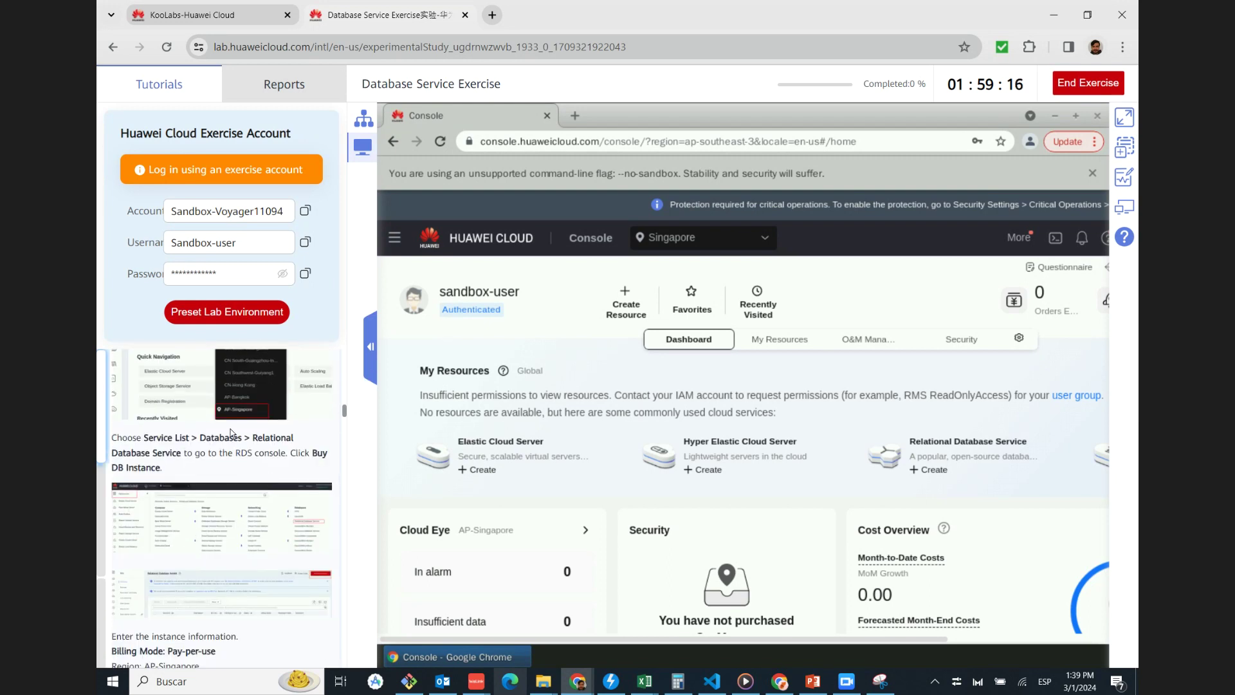
click(395, 238)
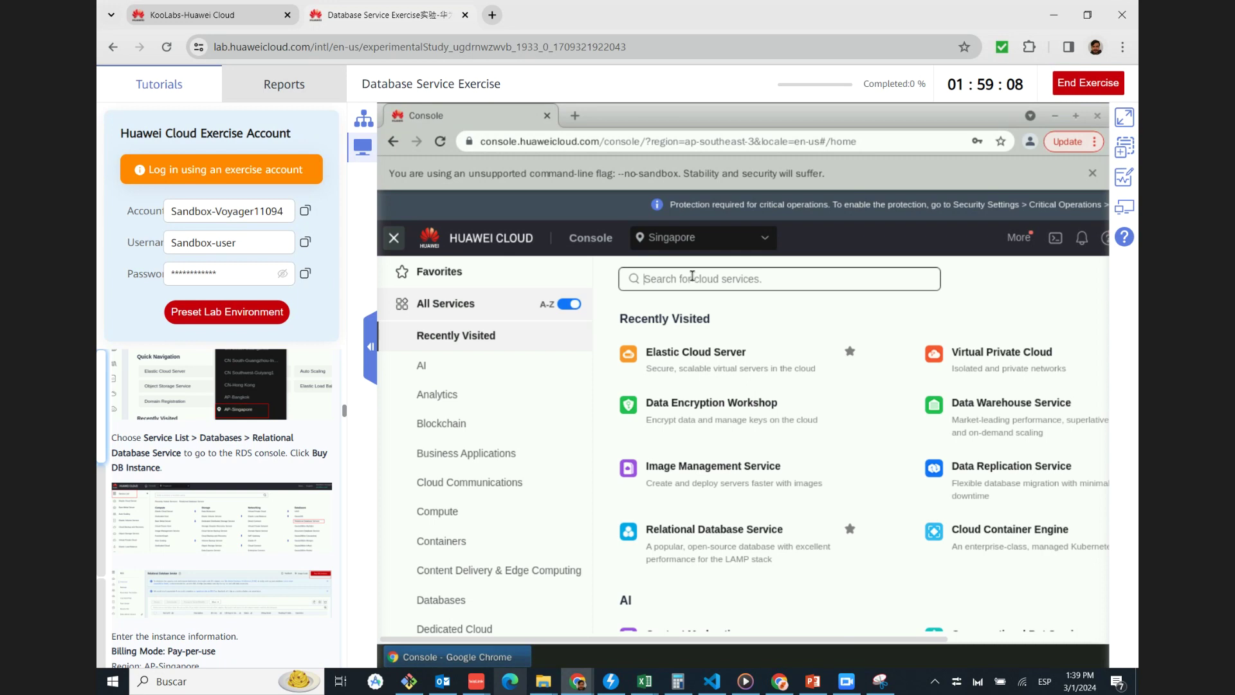
text(r)
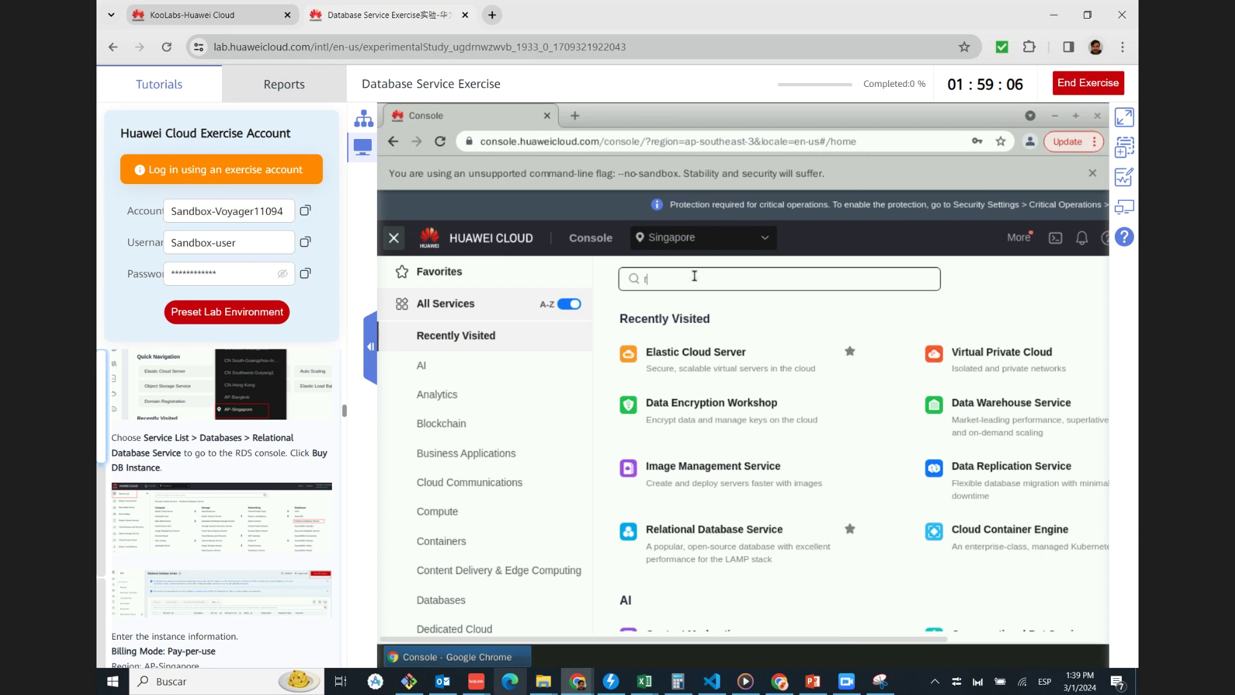
text(ela)
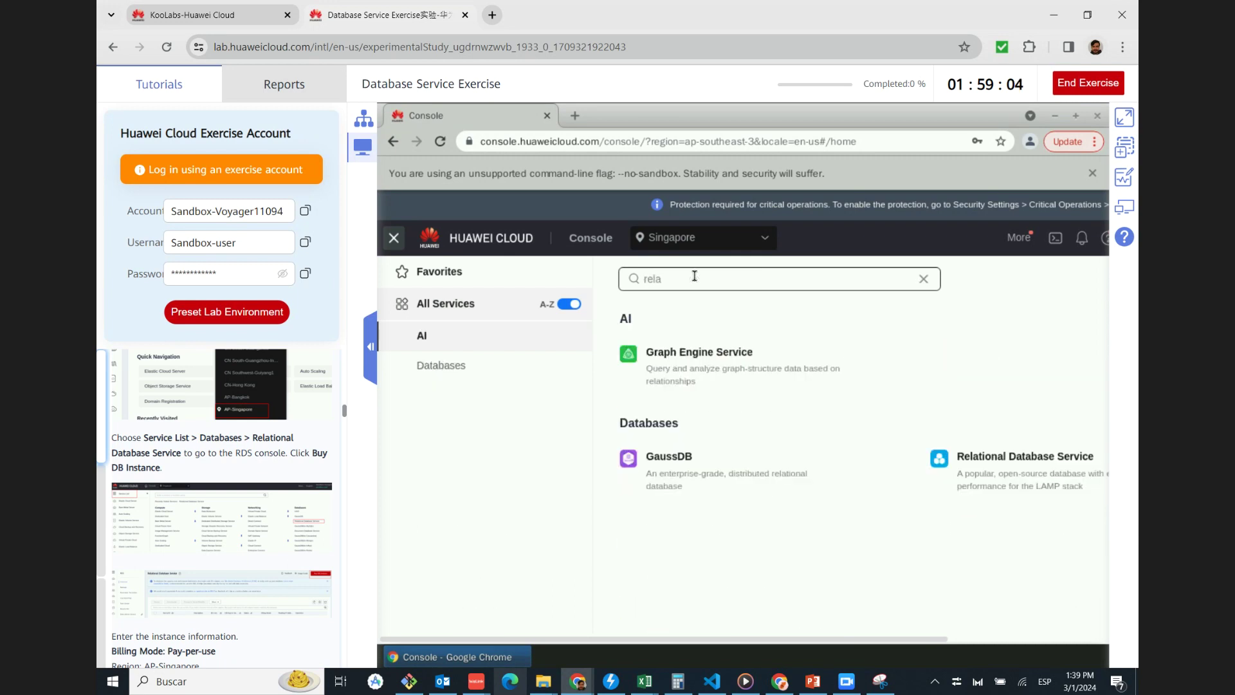
click(1002, 466)
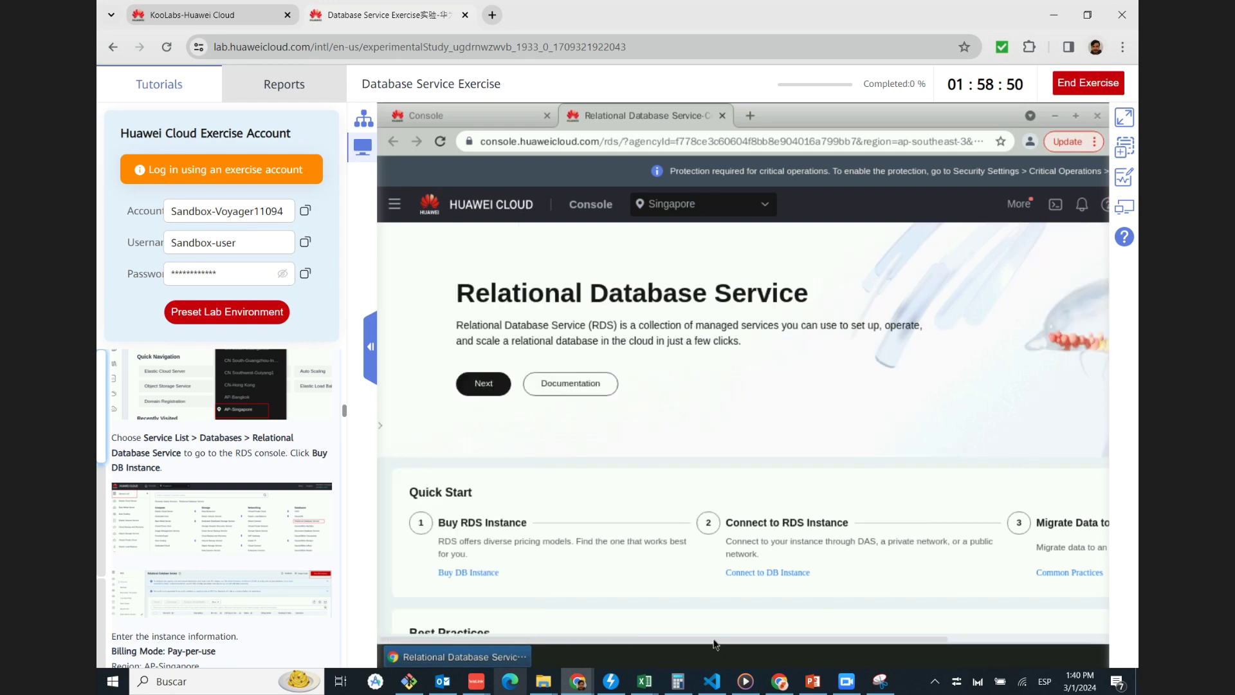
Scroll over the Buy DB Instance form to review its MySQL 8.0 defaults
scroll(878, 644, right, 2)
scroll(991, 645, right, 5)
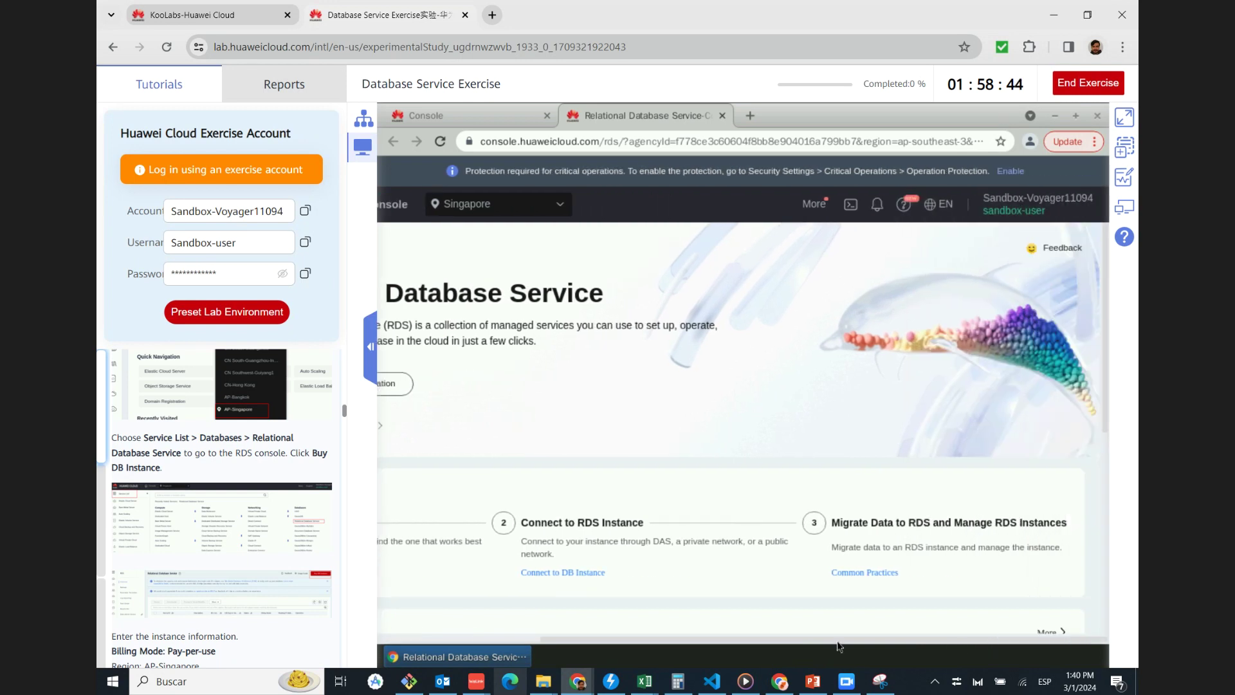
scroll(708, 643, left, 6)
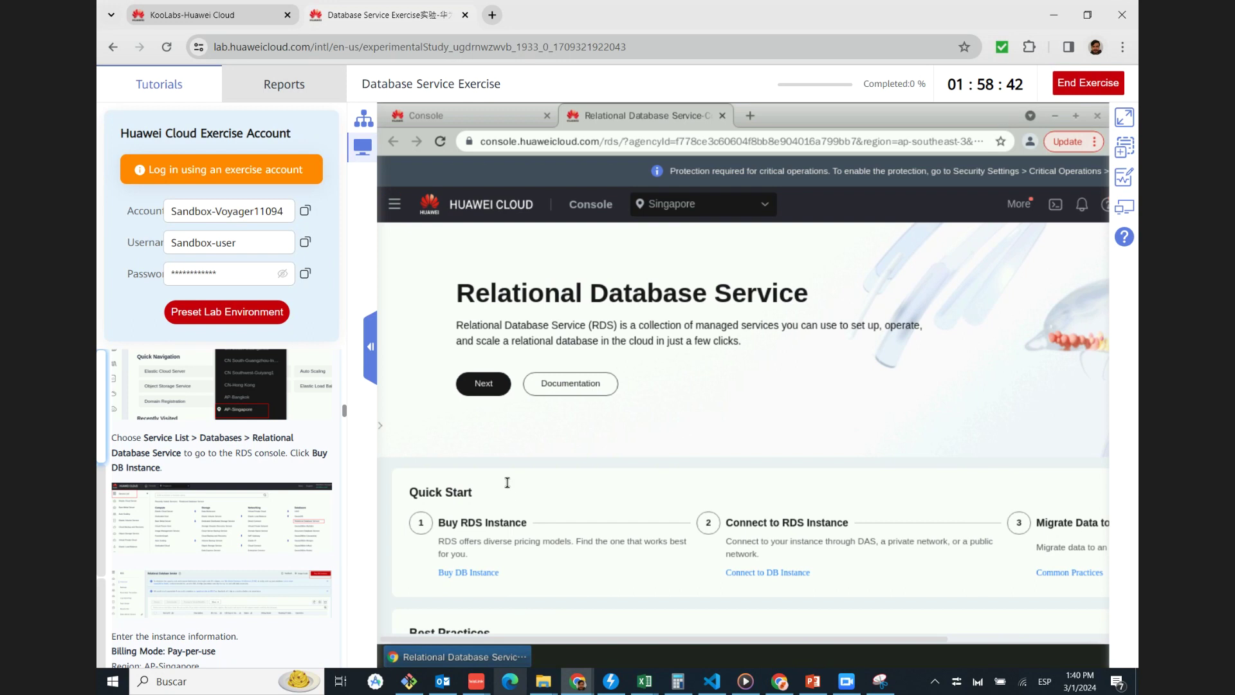
scroll(507, 482, down, 2)
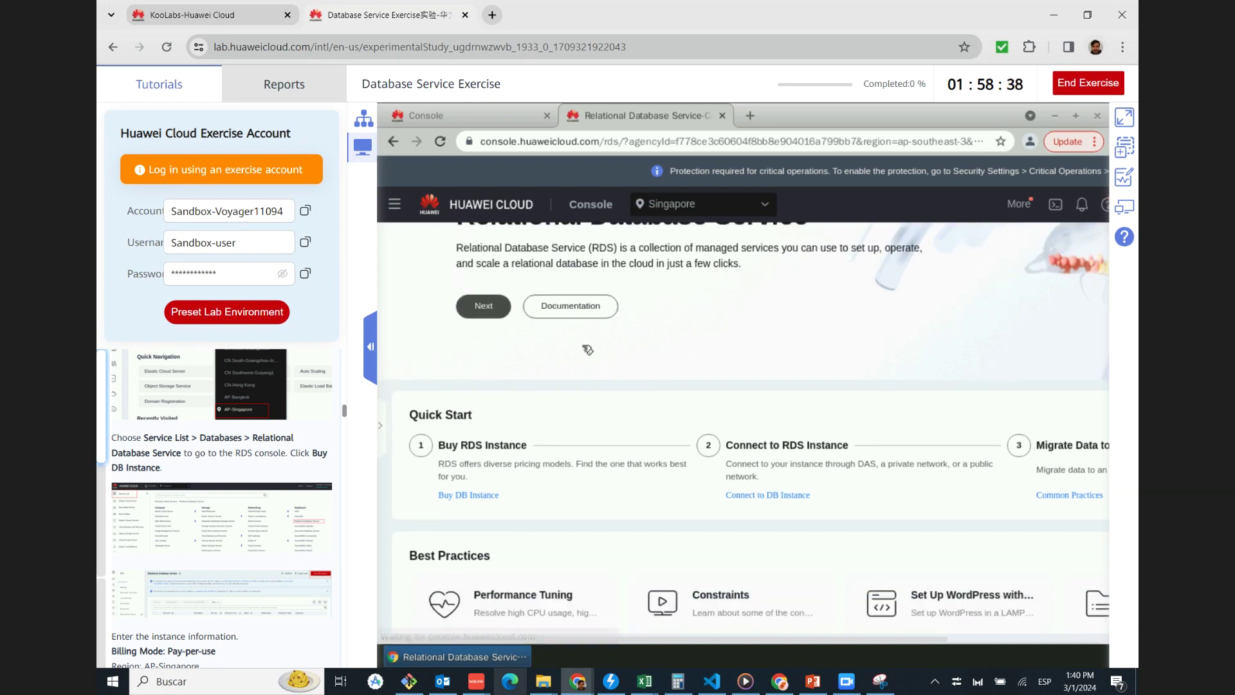
scroll(652, 388, up, 2)
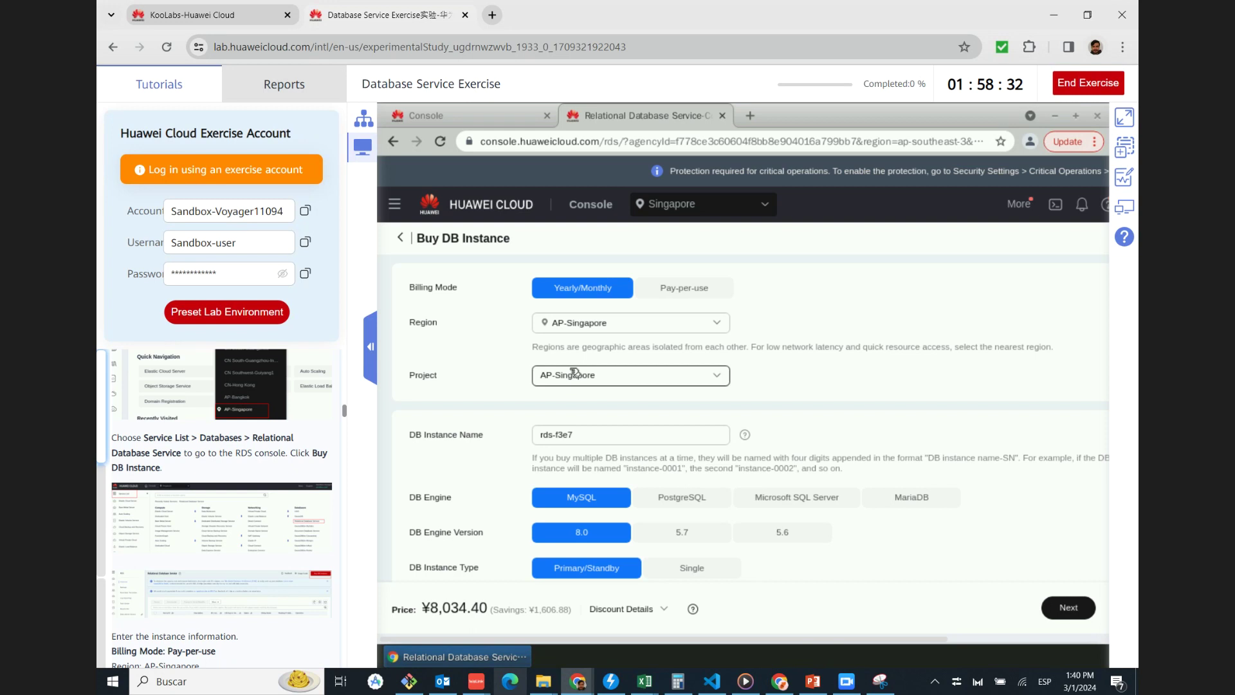
Switch billing to pay-per-use and rename the instance to rds-test
scroll(280, 478, down, 3)
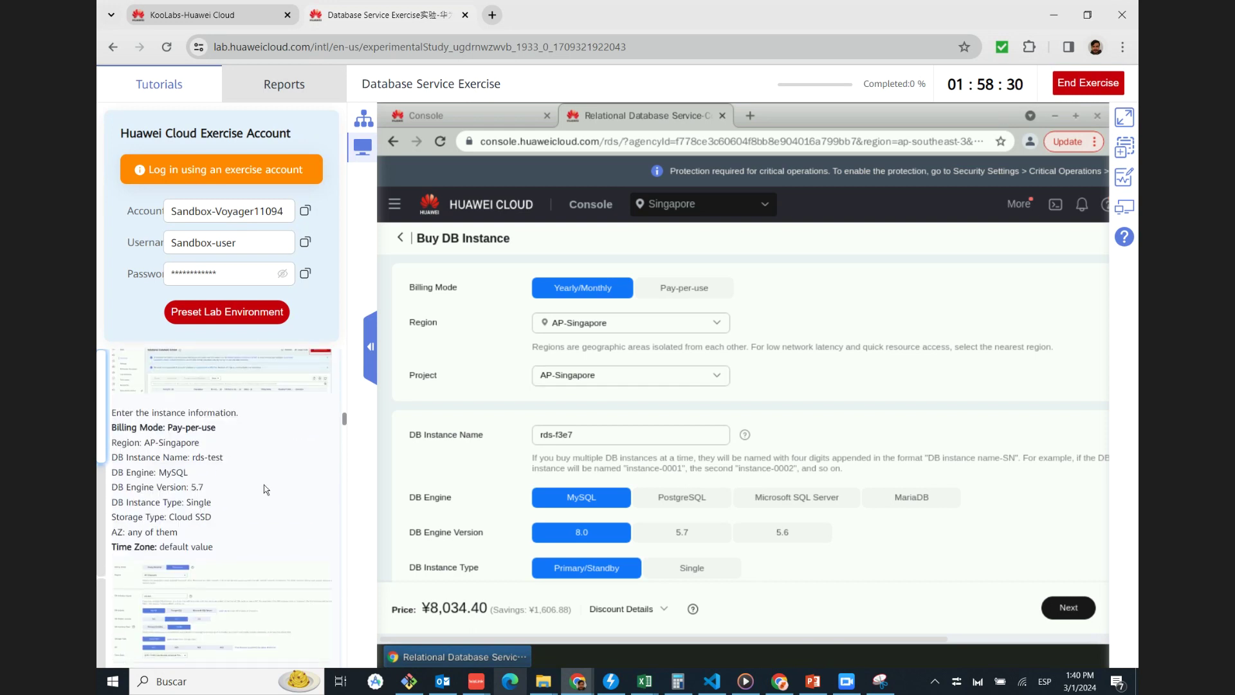
click(698, 291)
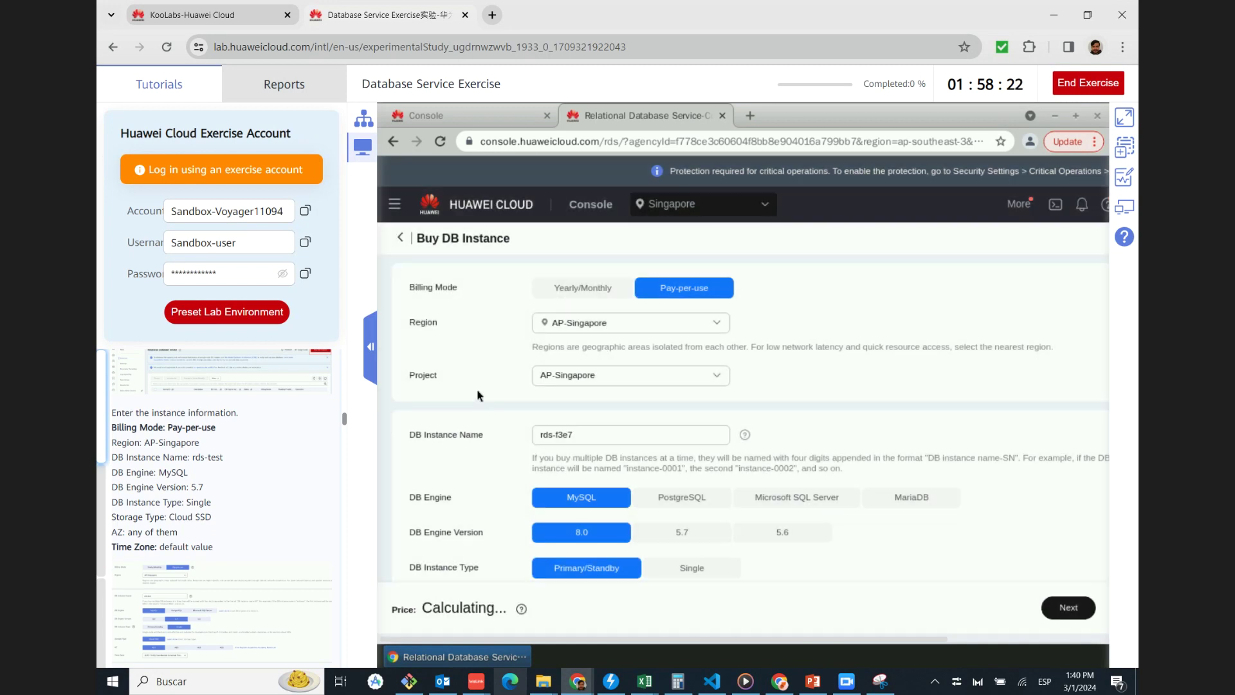
click(586, 428)
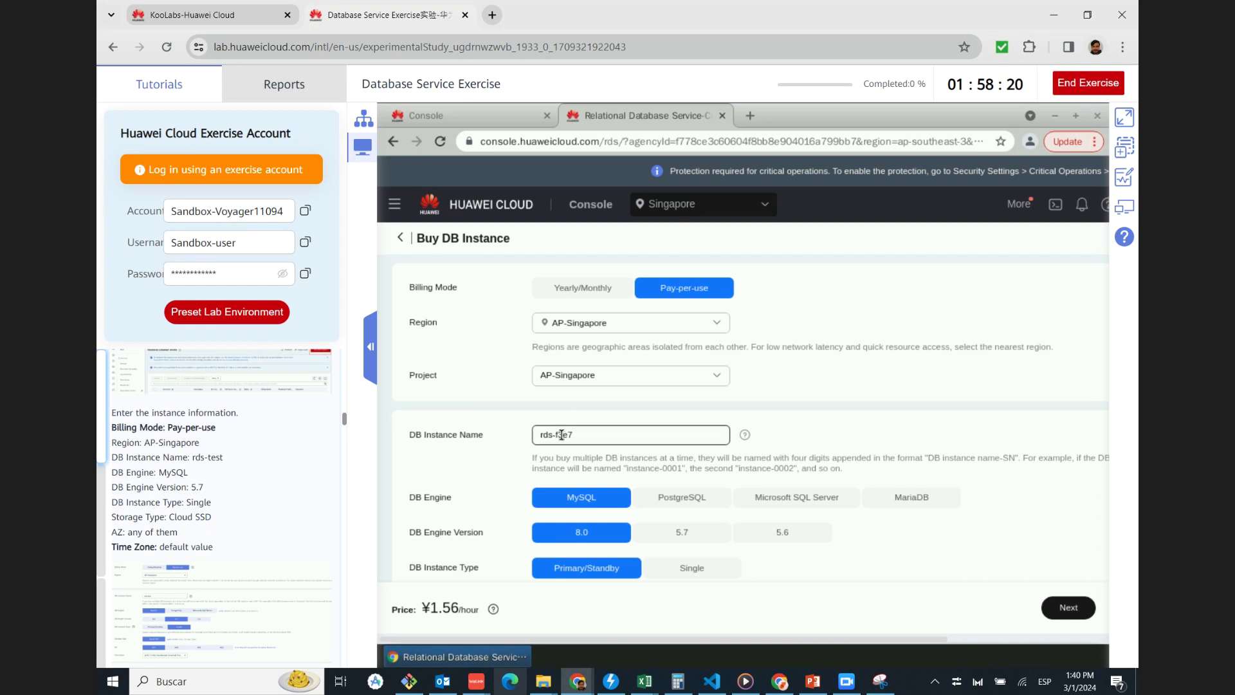
double_click(625, 435)
key(BackSpace)
text(test)
click(868, 470)
scroll(868, 471, down, 1)
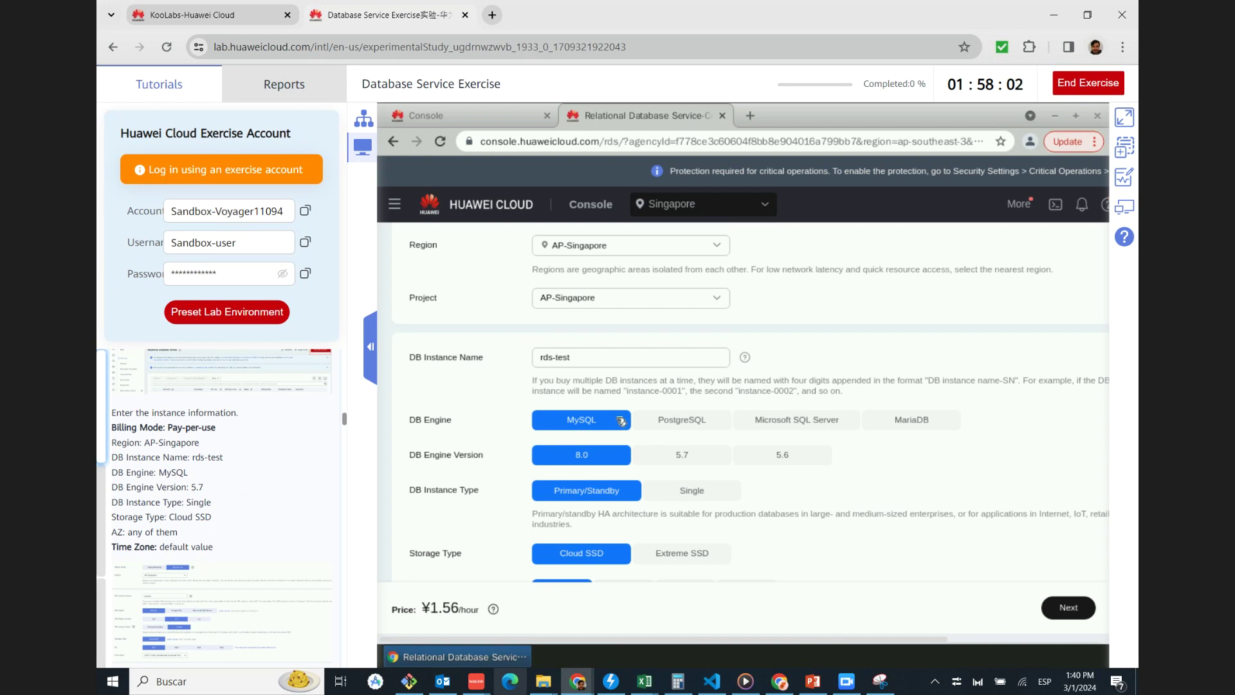
click(569, 357)
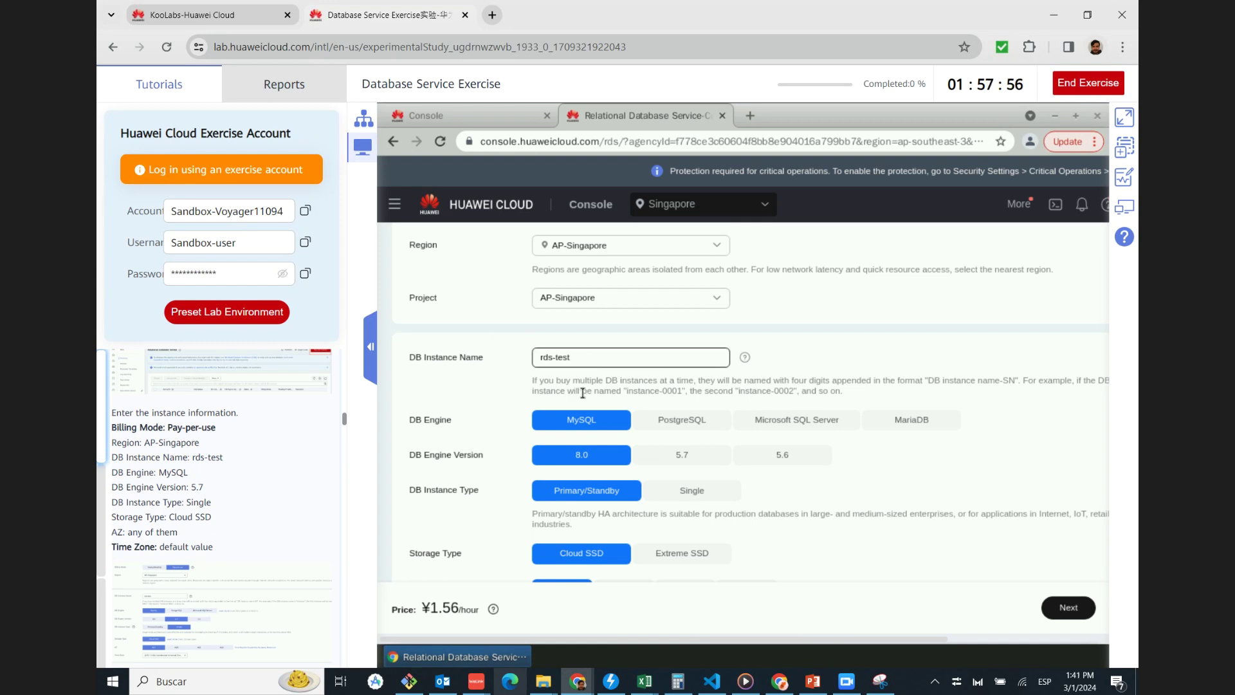
Choose MySQL engine version 5.7 with the Single instance type
scroll(253, 415, down, 1)
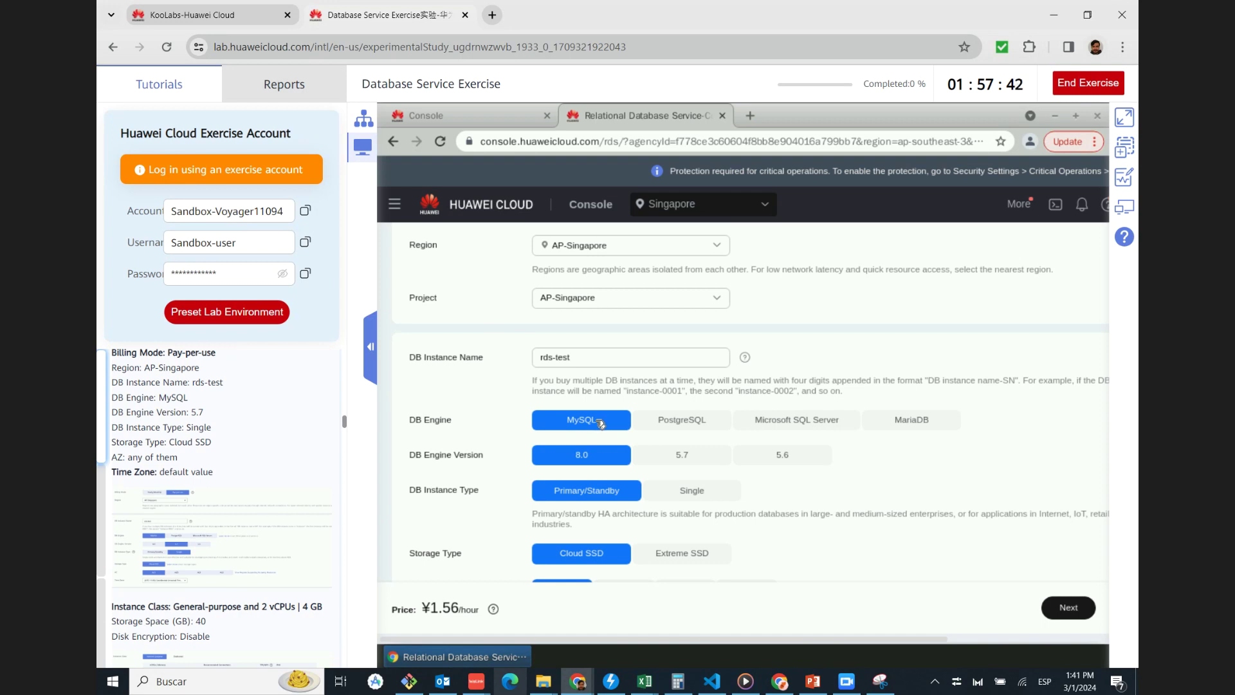
click(699, 454)
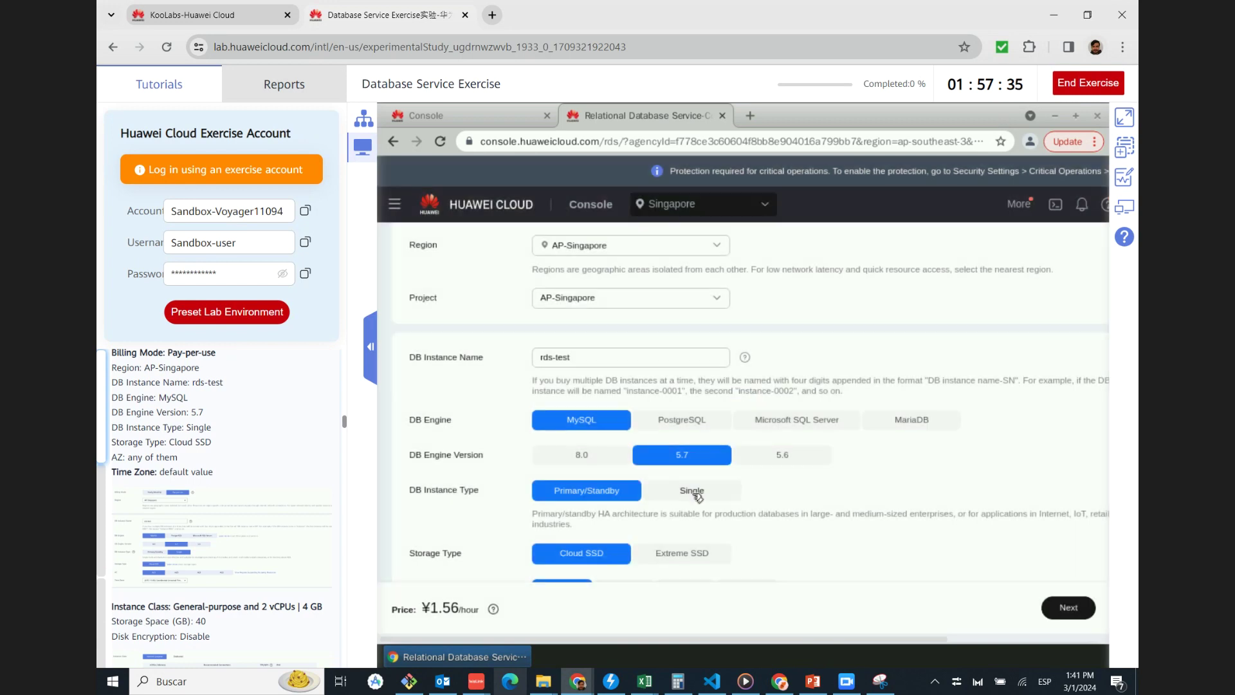
click(695, 491)
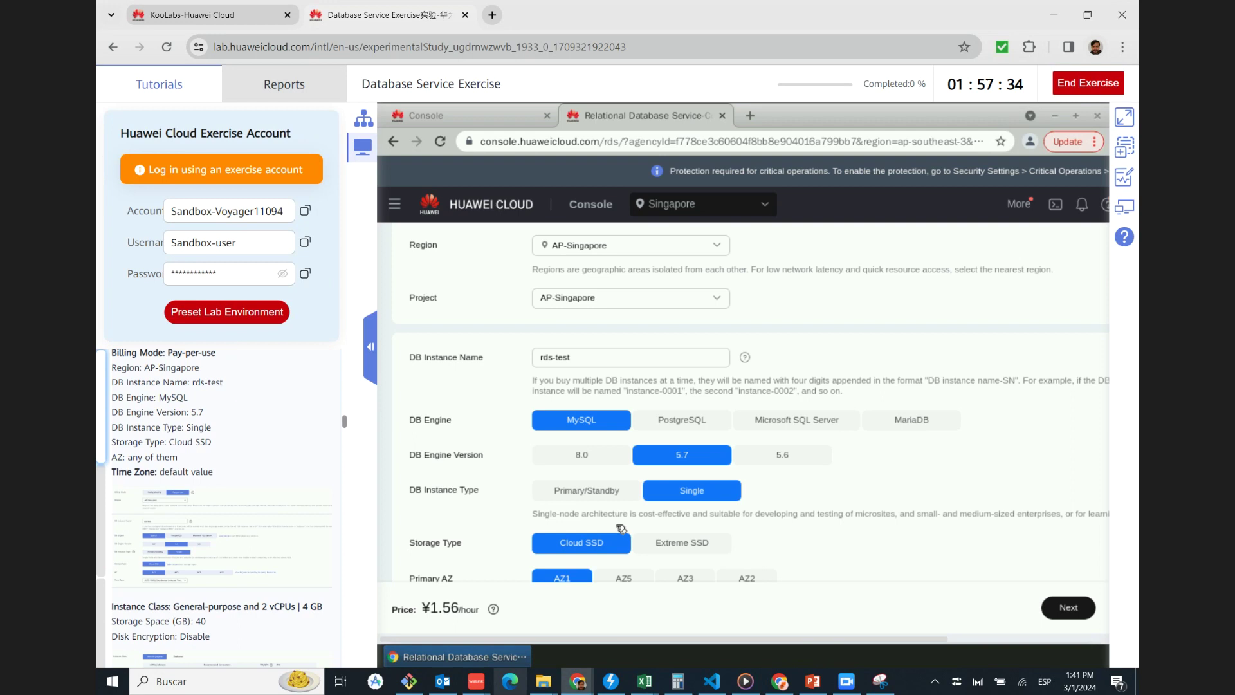
scroll(490, 508, down, 1)
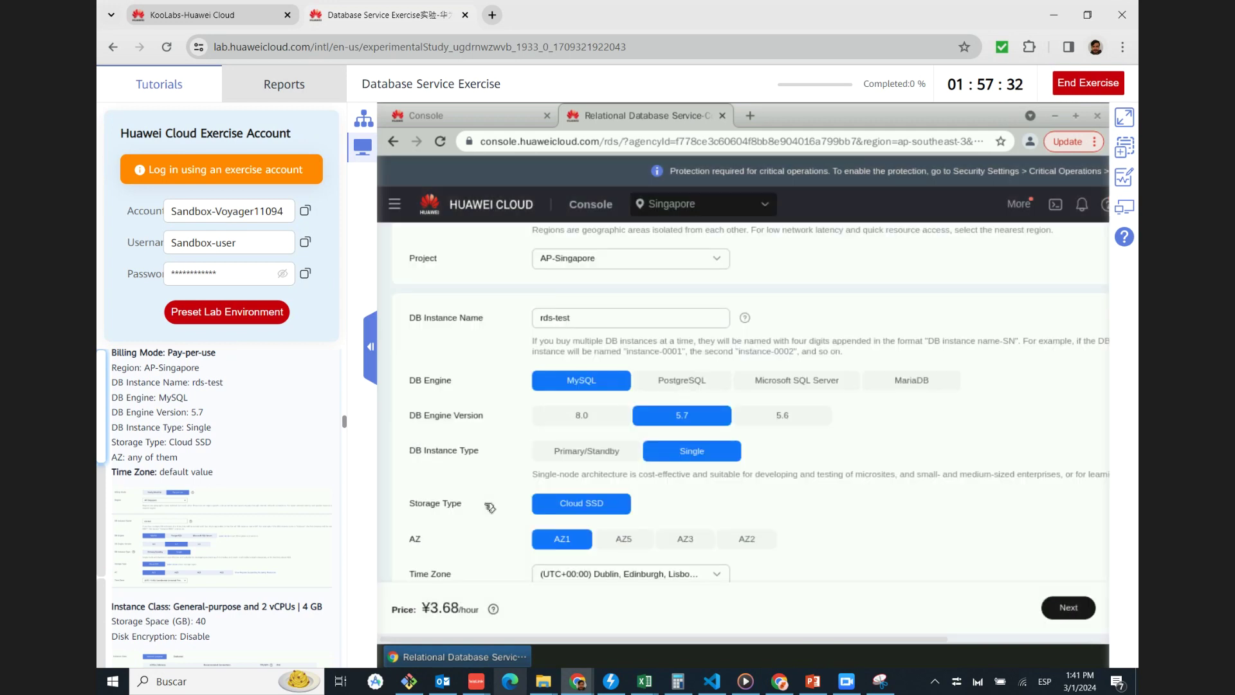
scroll(485, 501, down, 1)
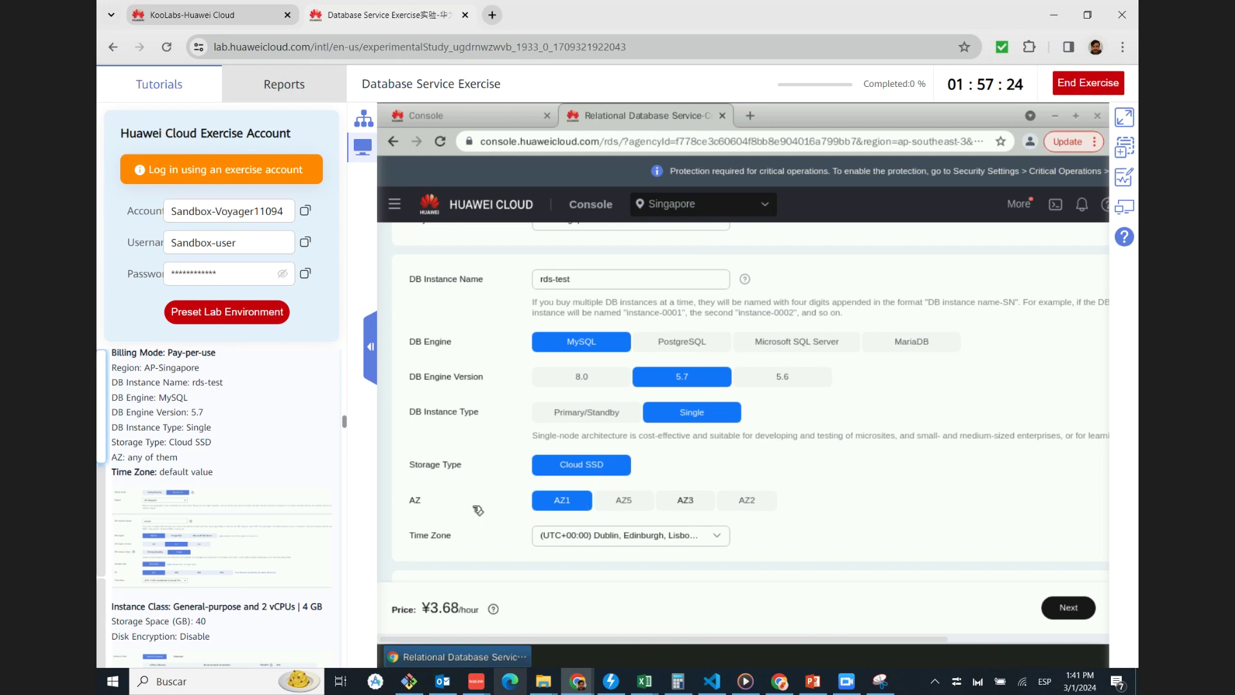
scroll(467, 510, down, 1)
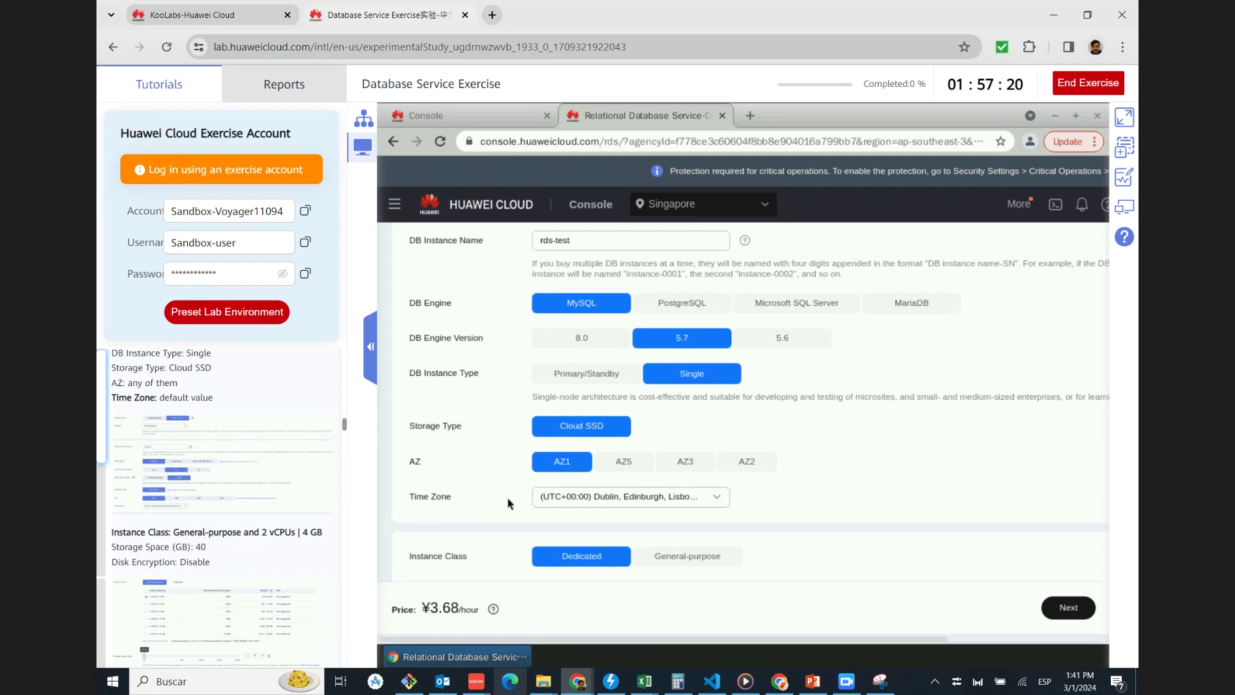
Check the tutorial screenshot, then set instance class General-purpose, 2 vCPUs | 4 GB
scroll(492, 499, down, 3)
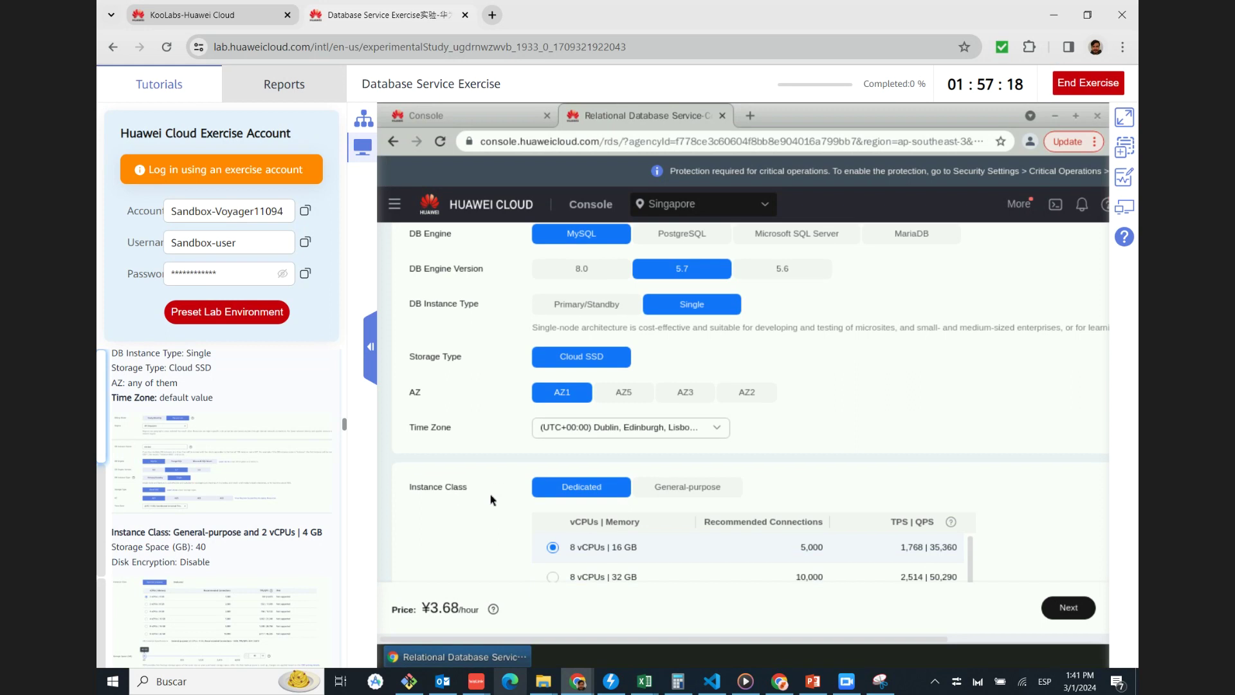
click(225, 487)
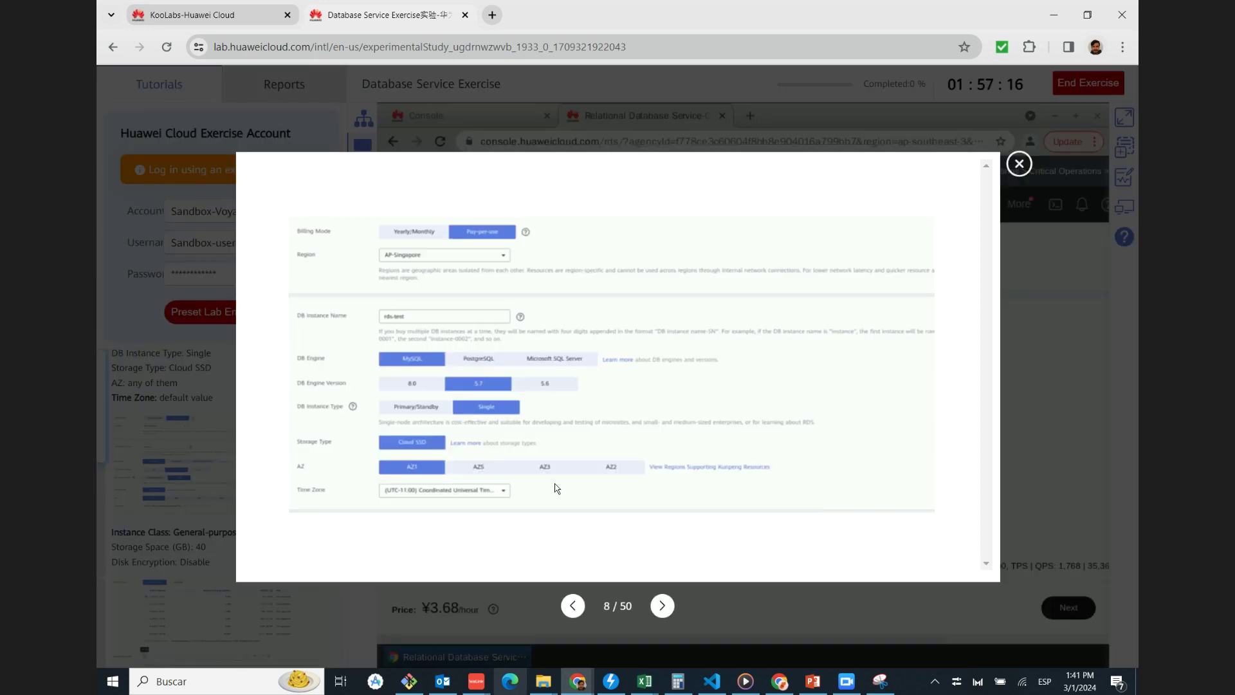
click(1019, 163)
scroll(219, 467, down, 1)
scroll(218, 467, down, 1)
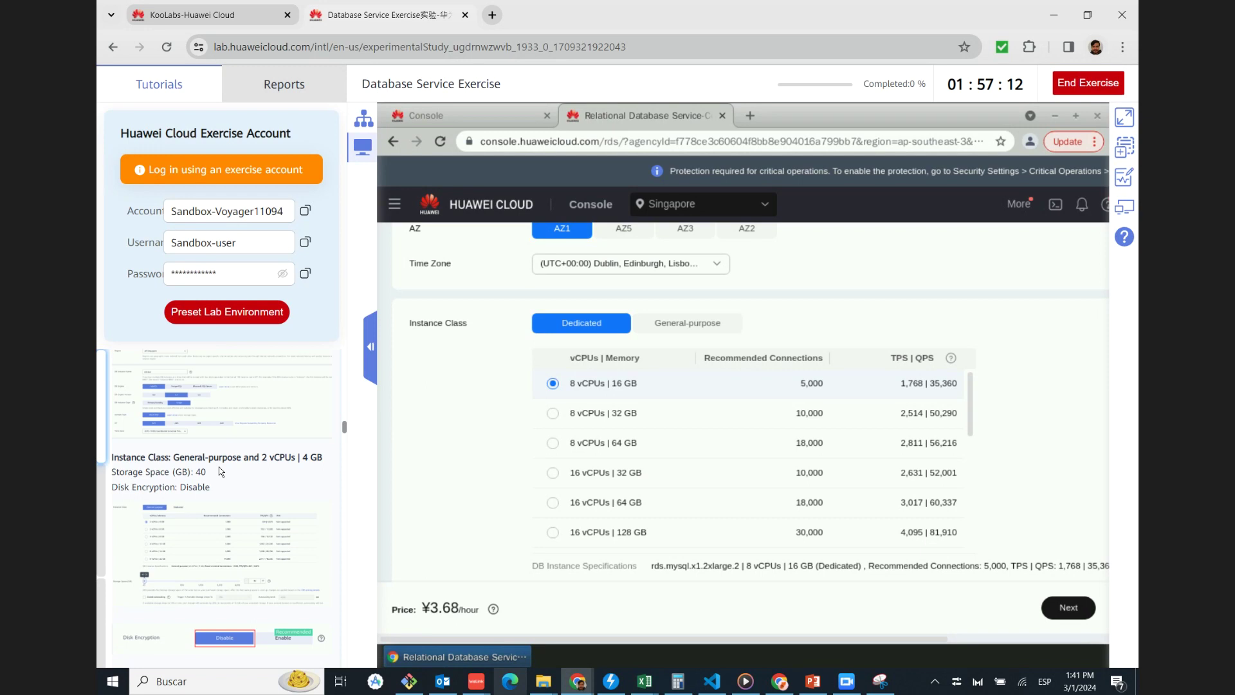
scroll(221, 472, down, 1)
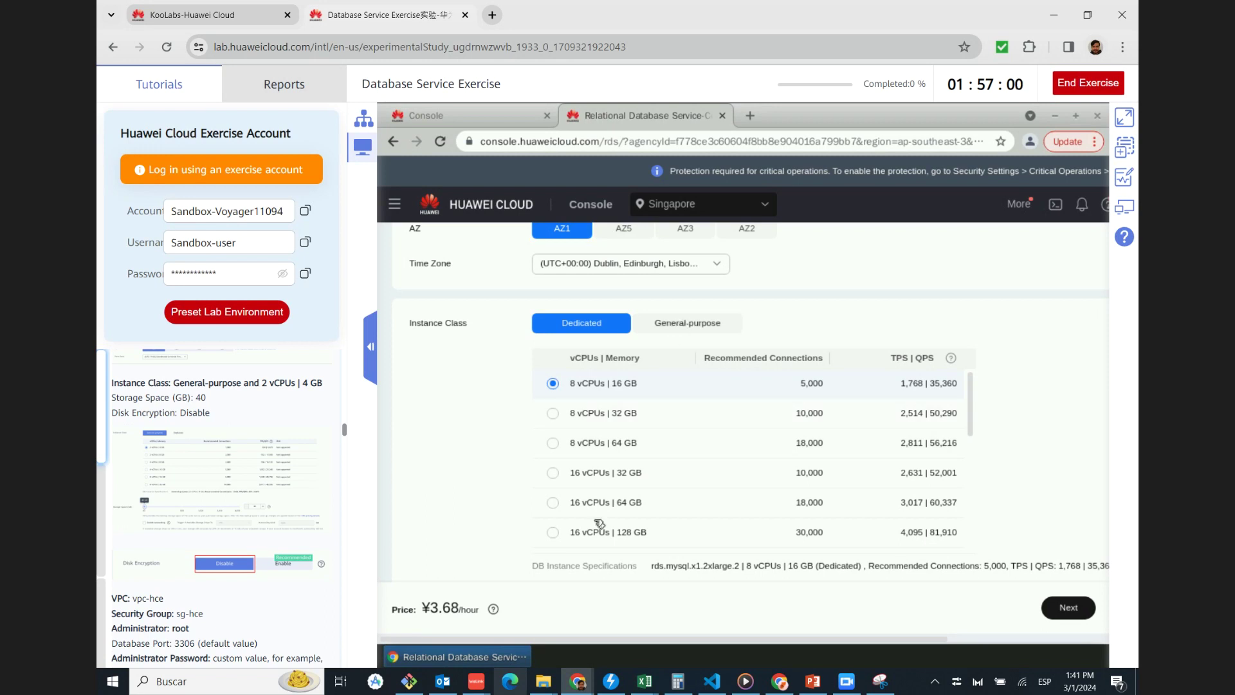
click(688, 322)
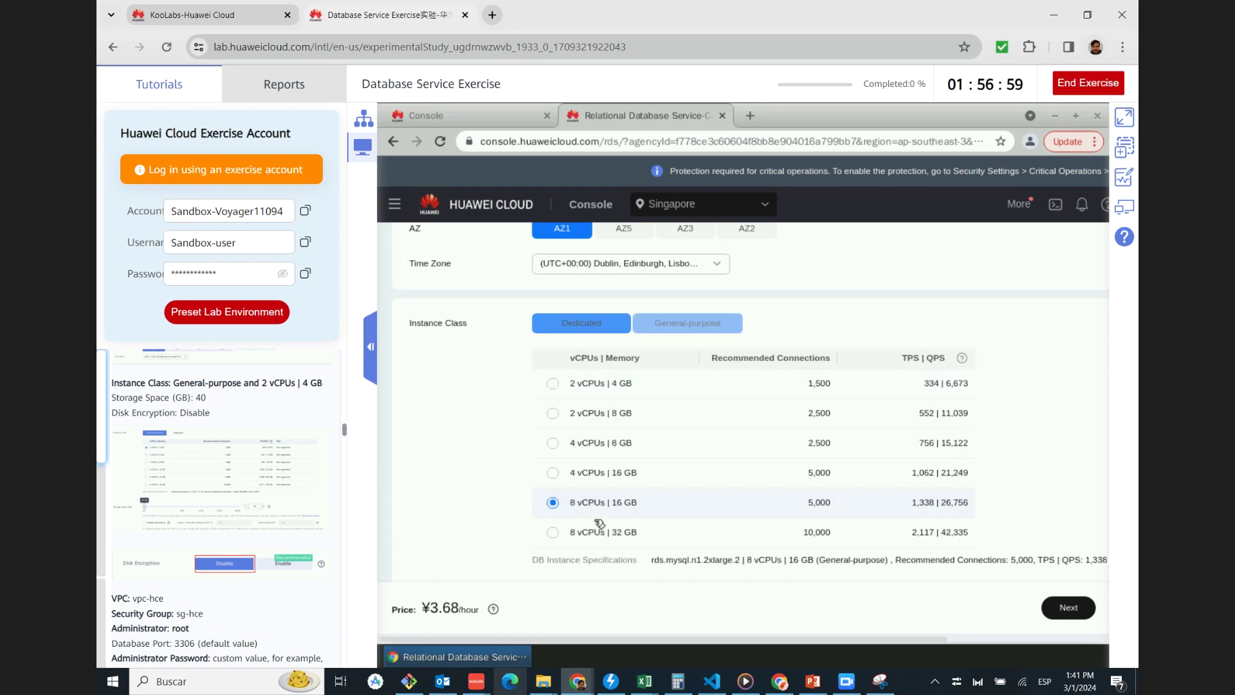
click(553, 384)
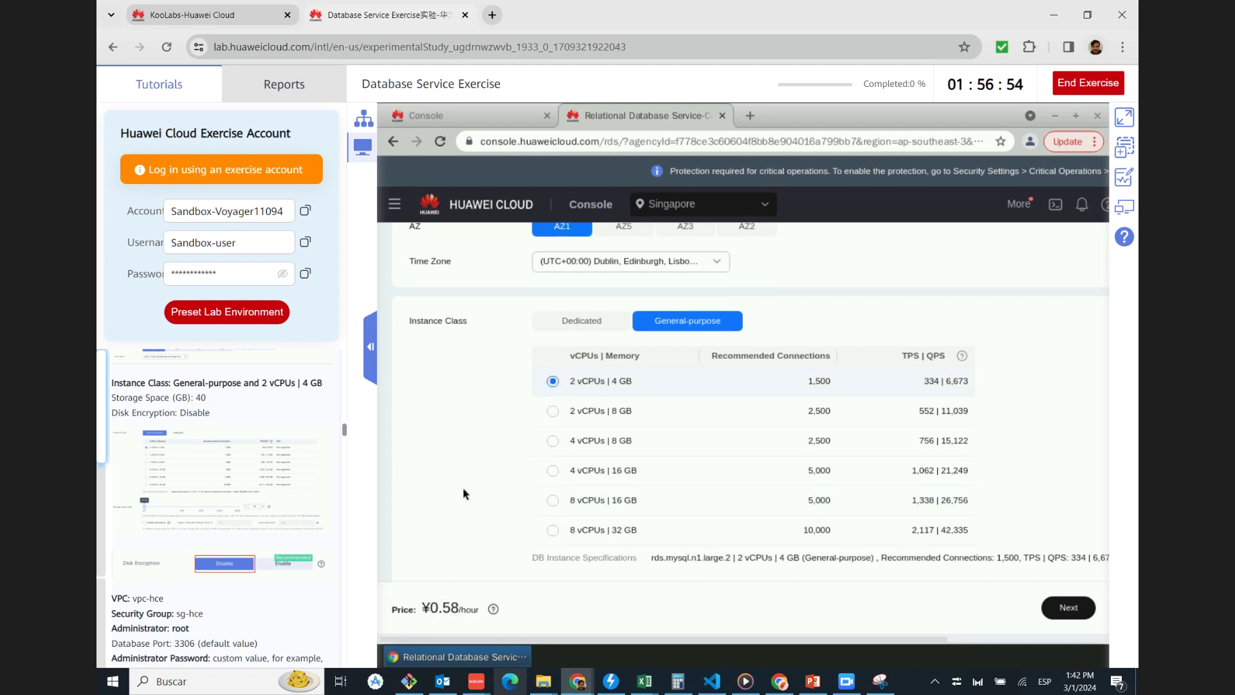
scroll(463, 493, down, 1)
scroll(463, 493, down, 5)
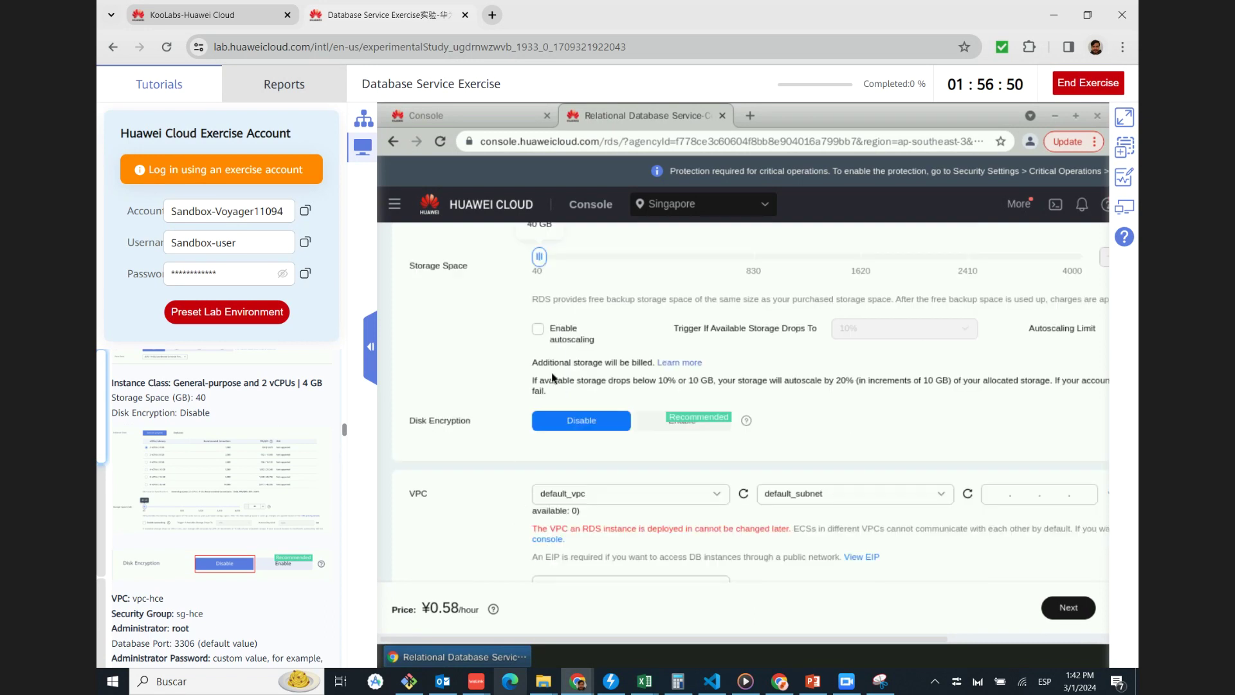
scroll(531, 350, up, 2)
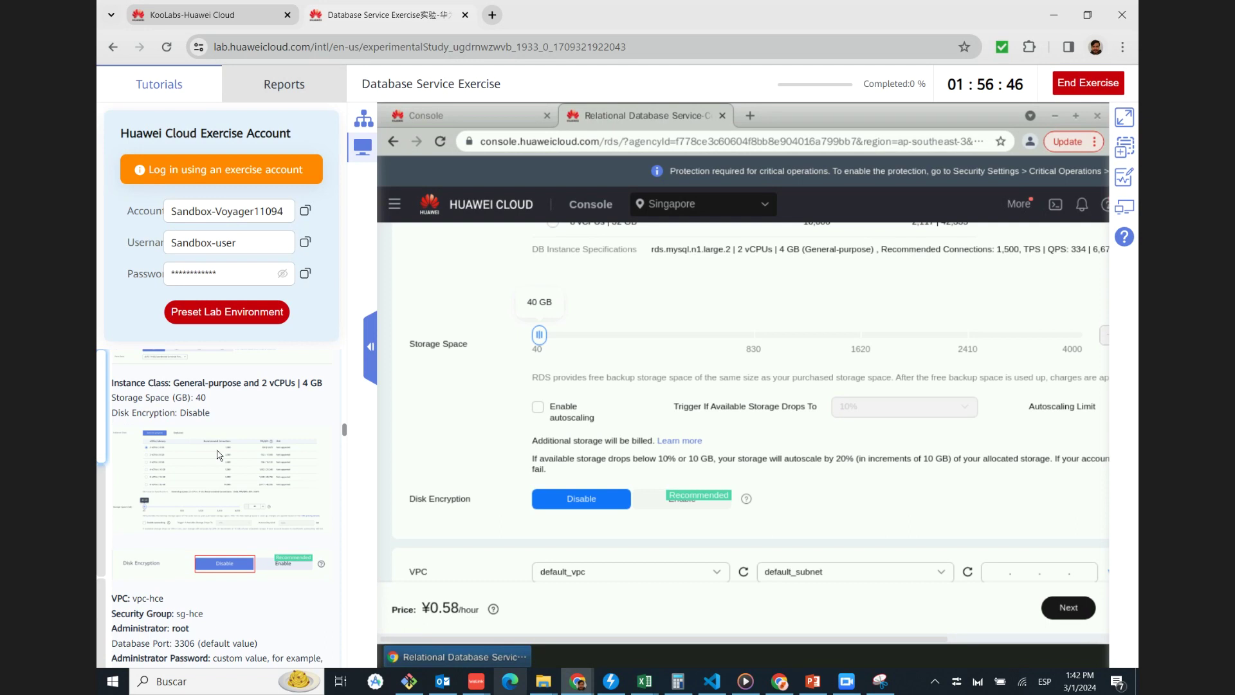
scroll(228, 454, down, 1)
click(238, 430)
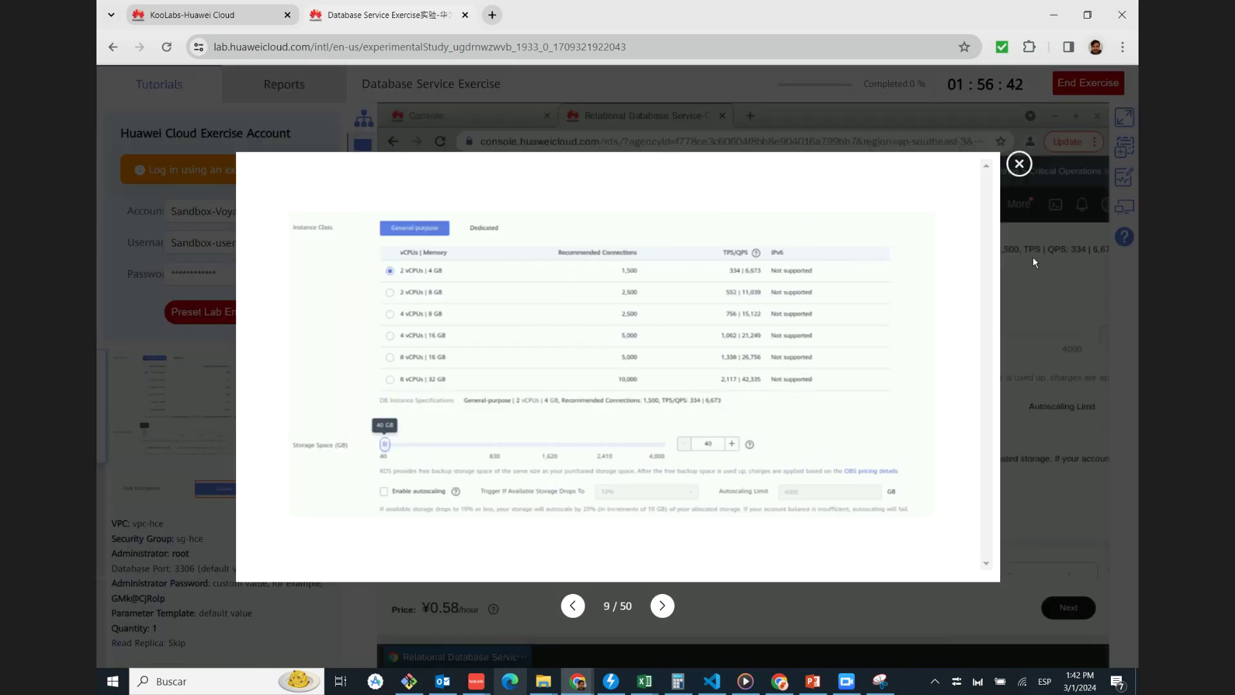
click(1019, 165)
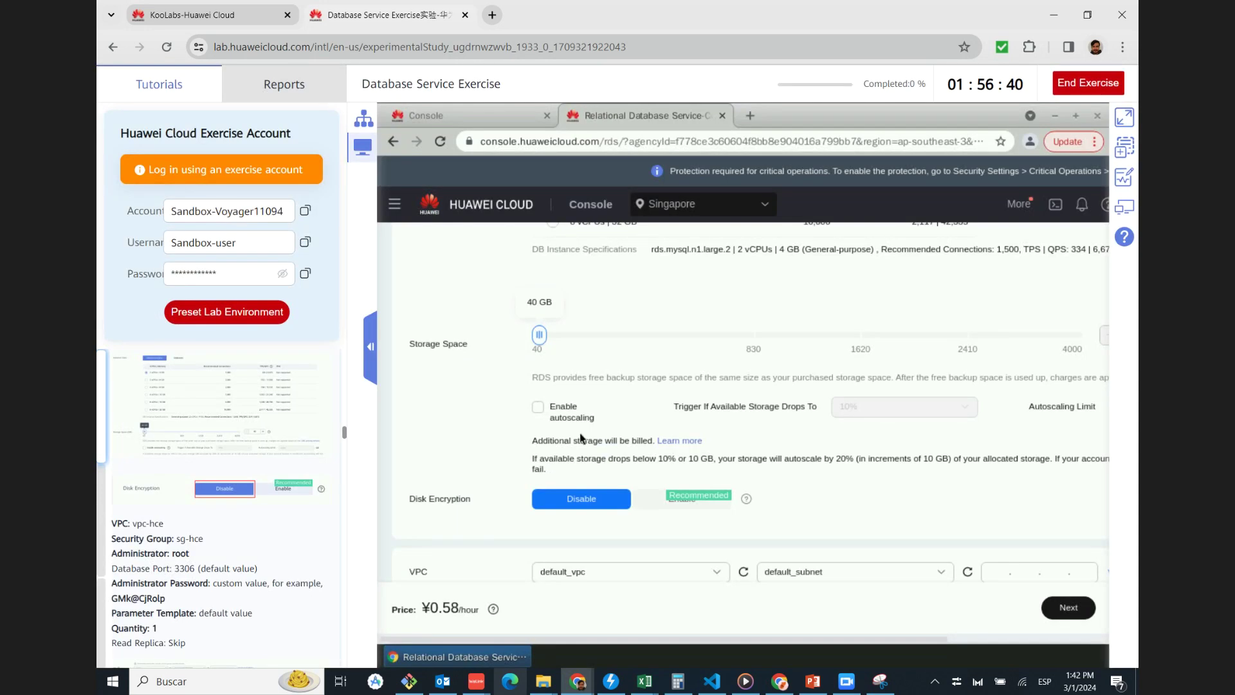
scroll(581, 440, down, 2)
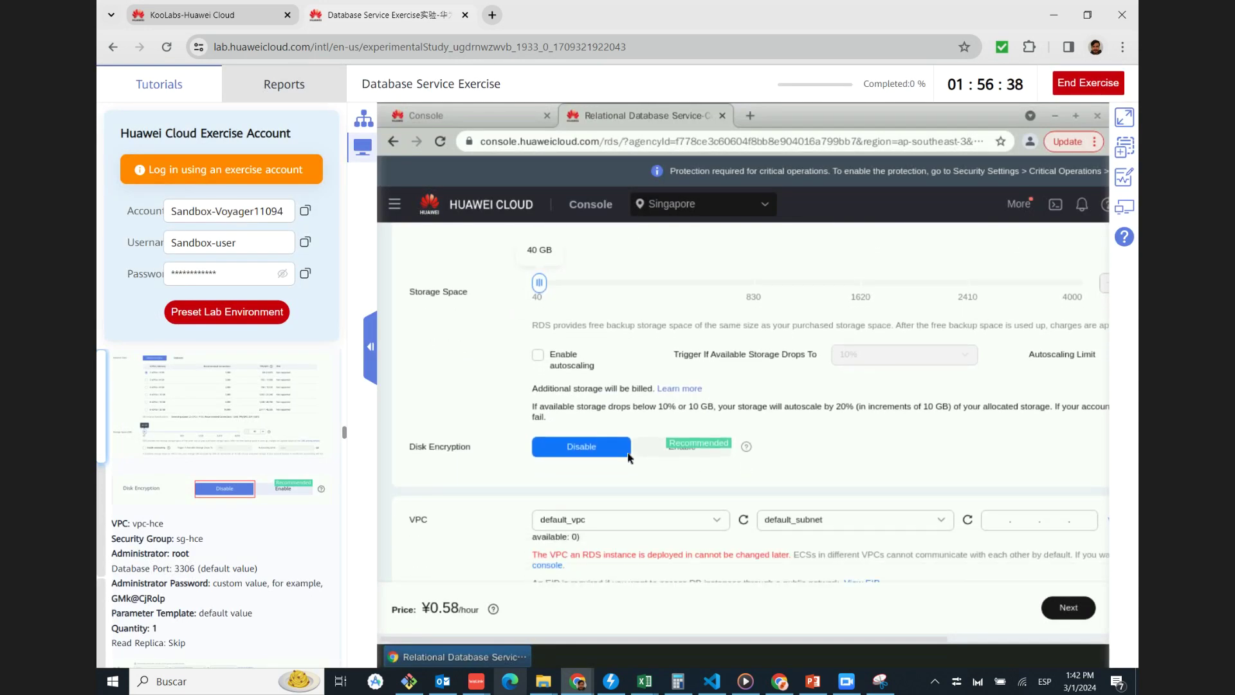
scroll(581, 348, down, 2)
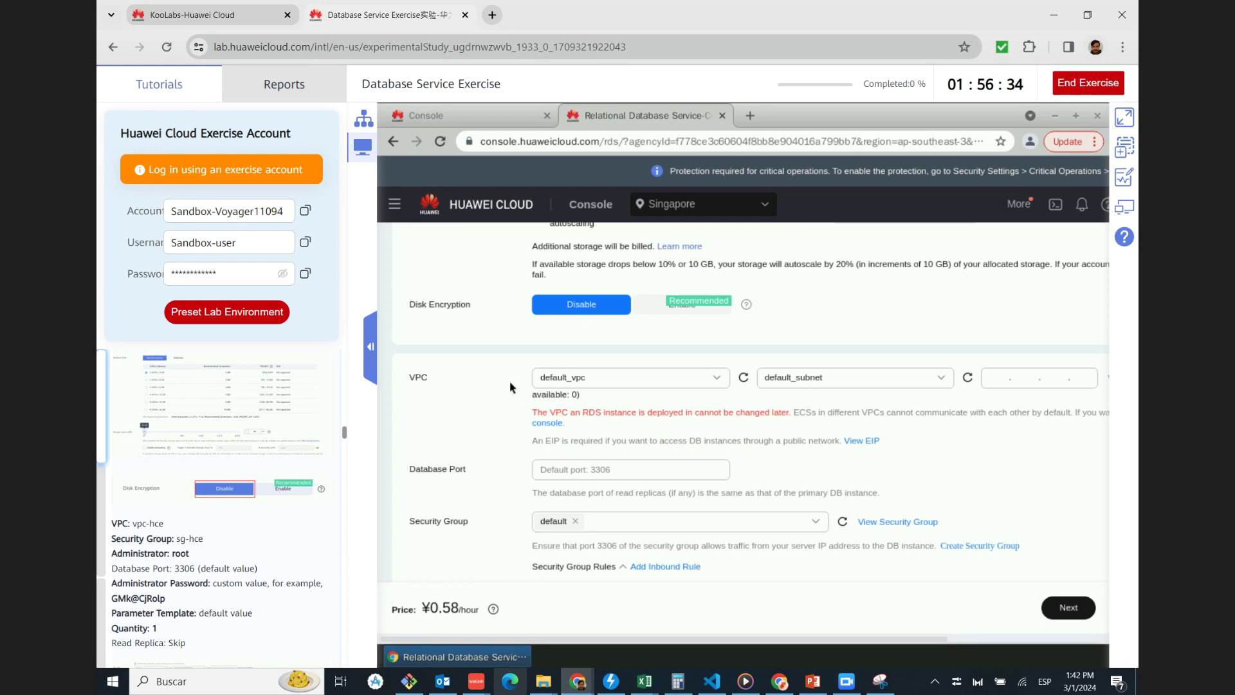
scroll(503, 422, down, 1)
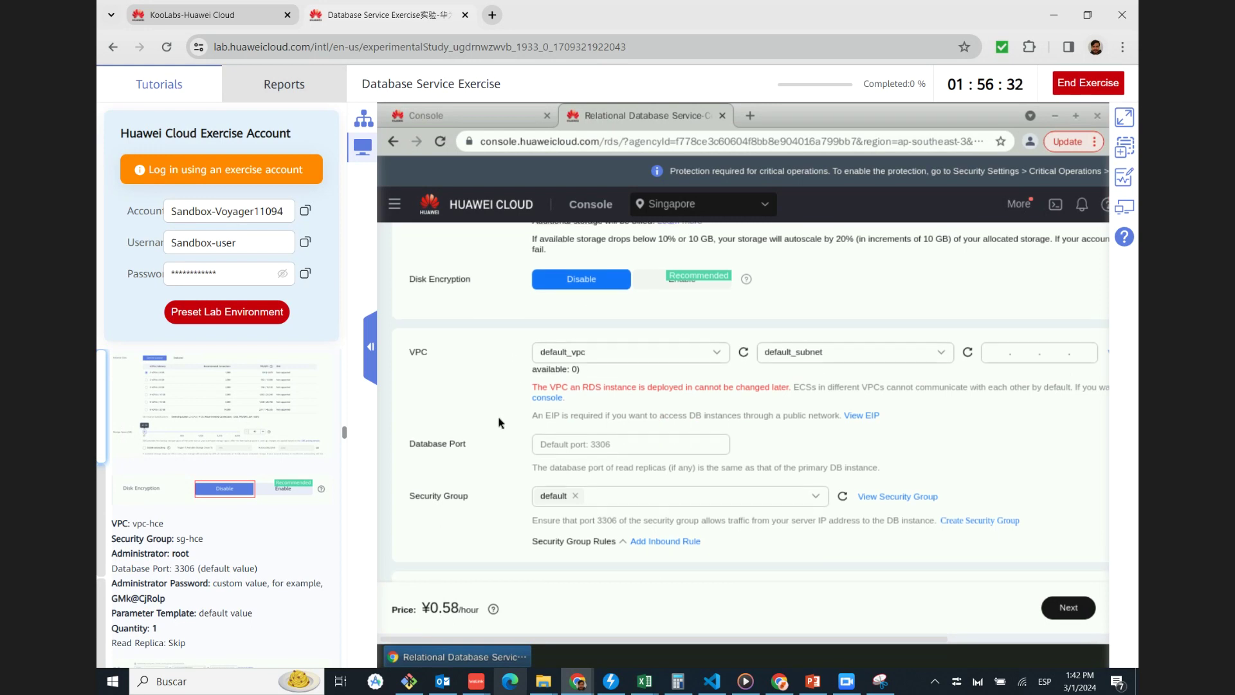
scroll(253, 422, down, 2)
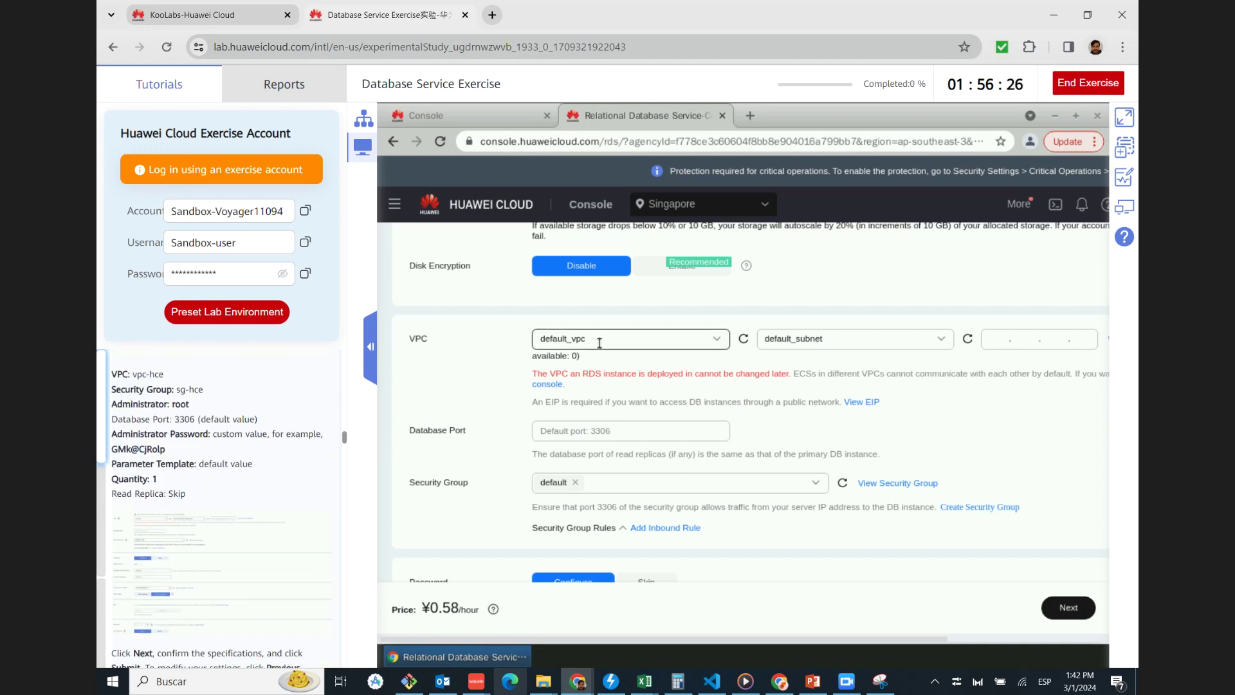
Refresh the VPC list and keep default_vpc as the instance's VPC
click(676, 345)
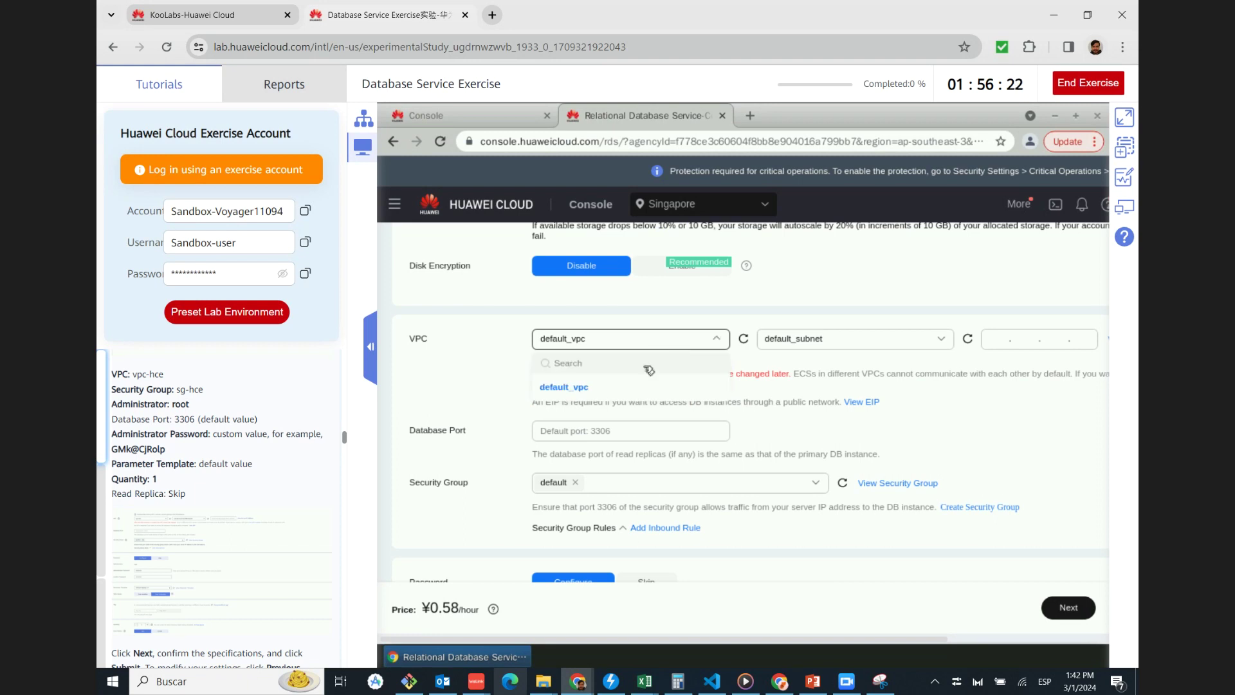
click(494, 367)
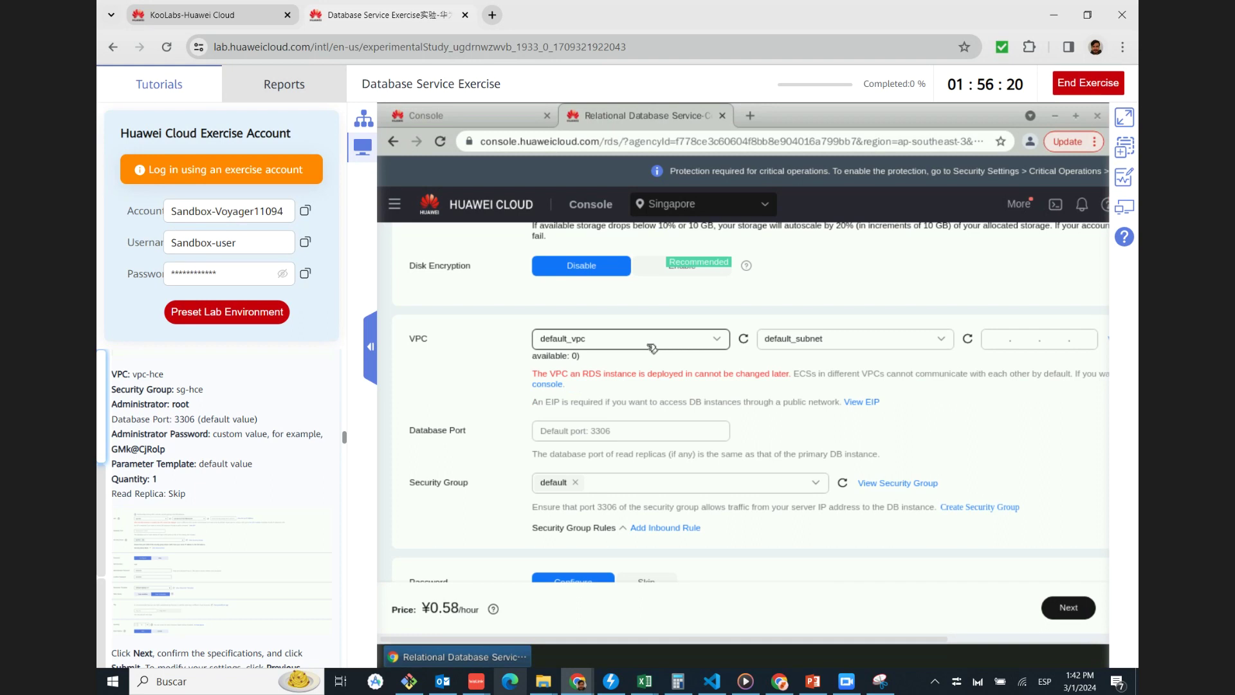
click(743, 341)
click(639, 343)
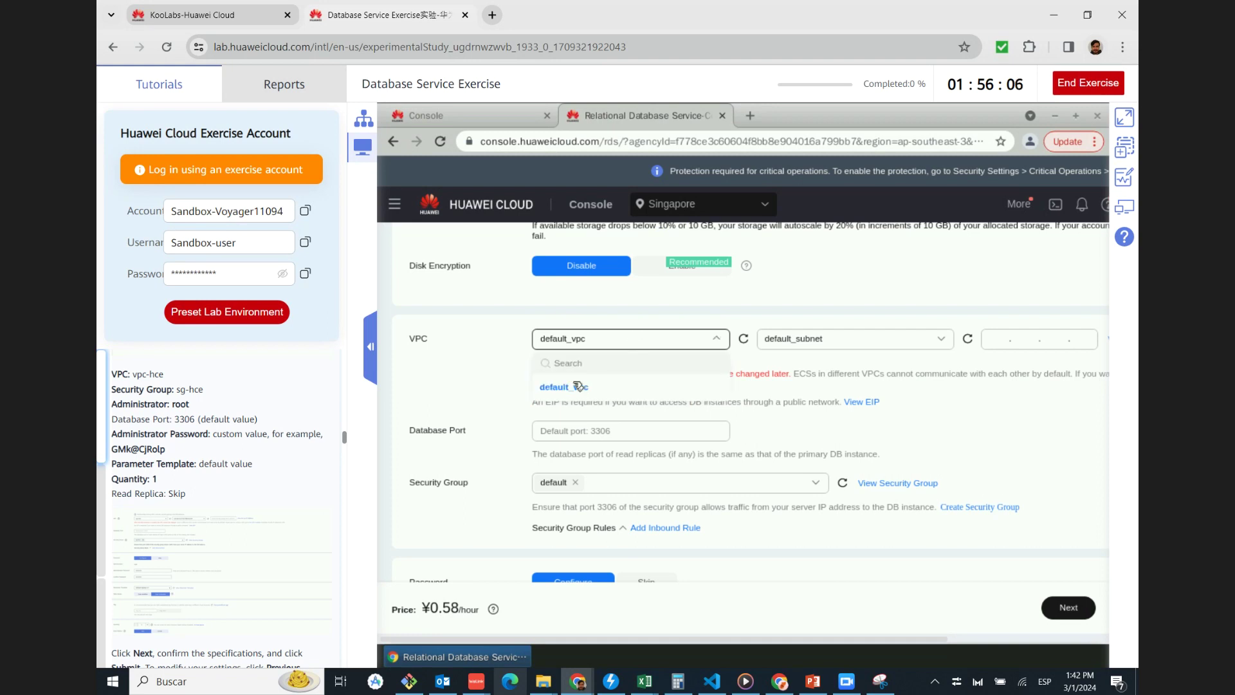
click(553, 388)
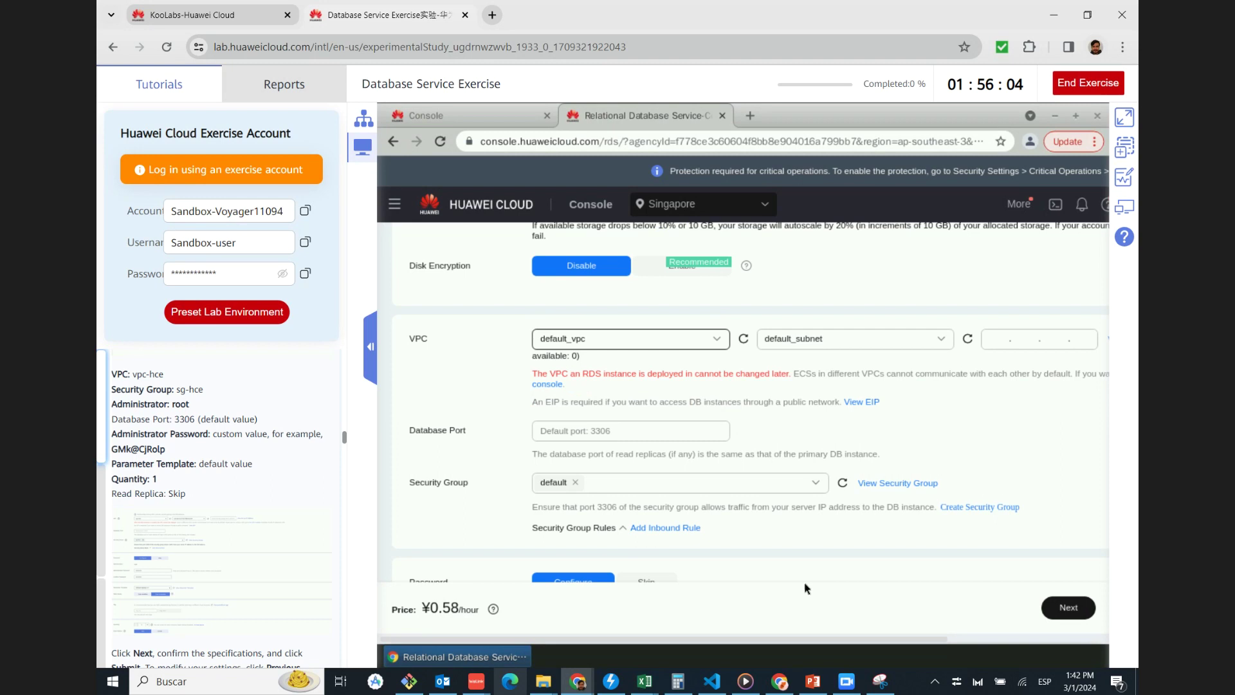
drag(629, 640, 1042, 637)
scroll(837, 418, left, 3)
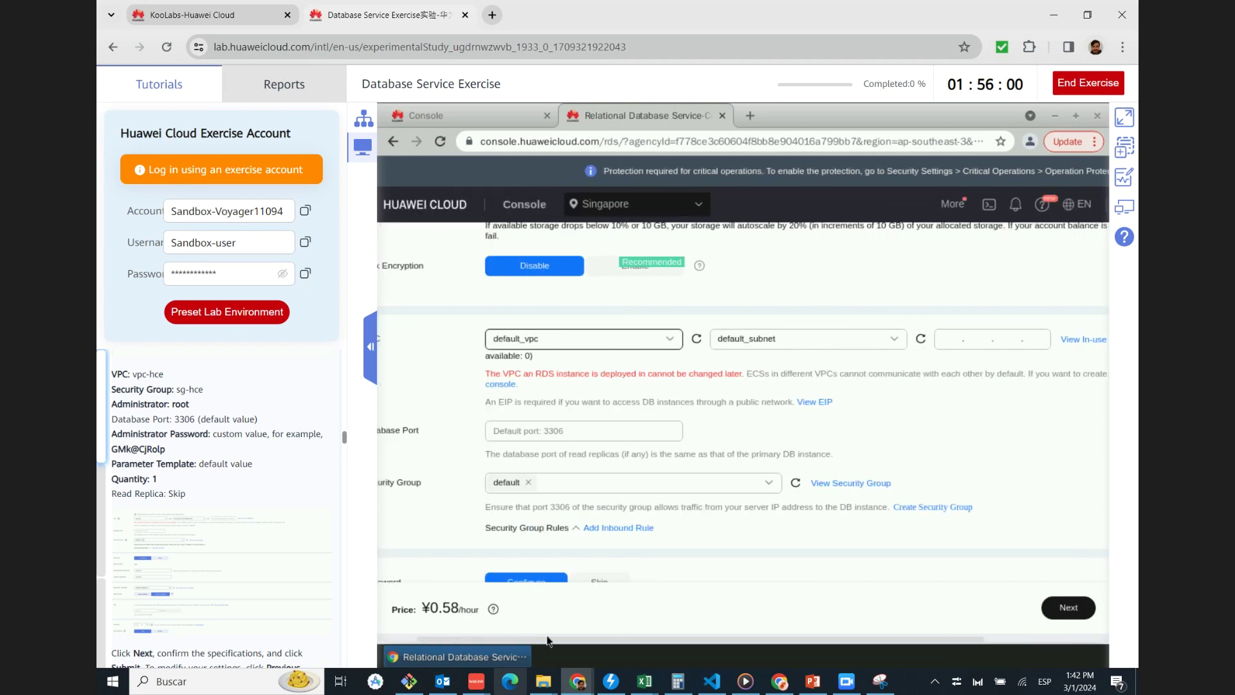
Compare the form against the tutorial's enlarged reference screenshot
click(187, 555)
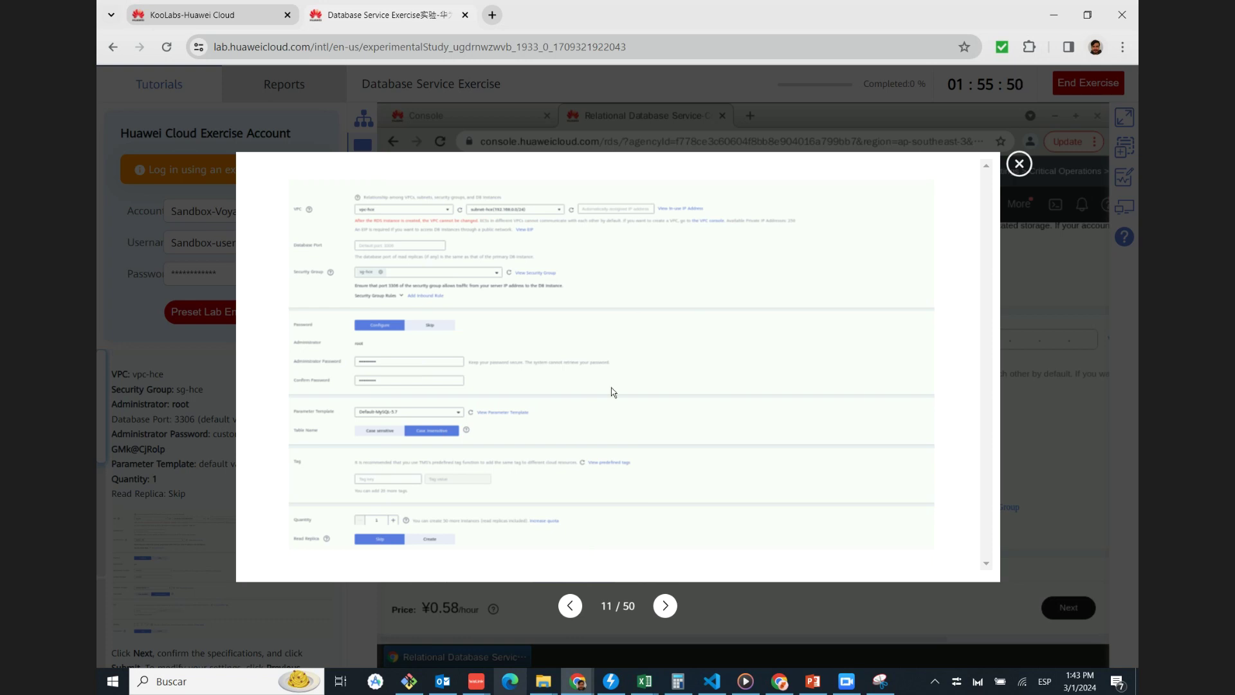
click(1019, 164)
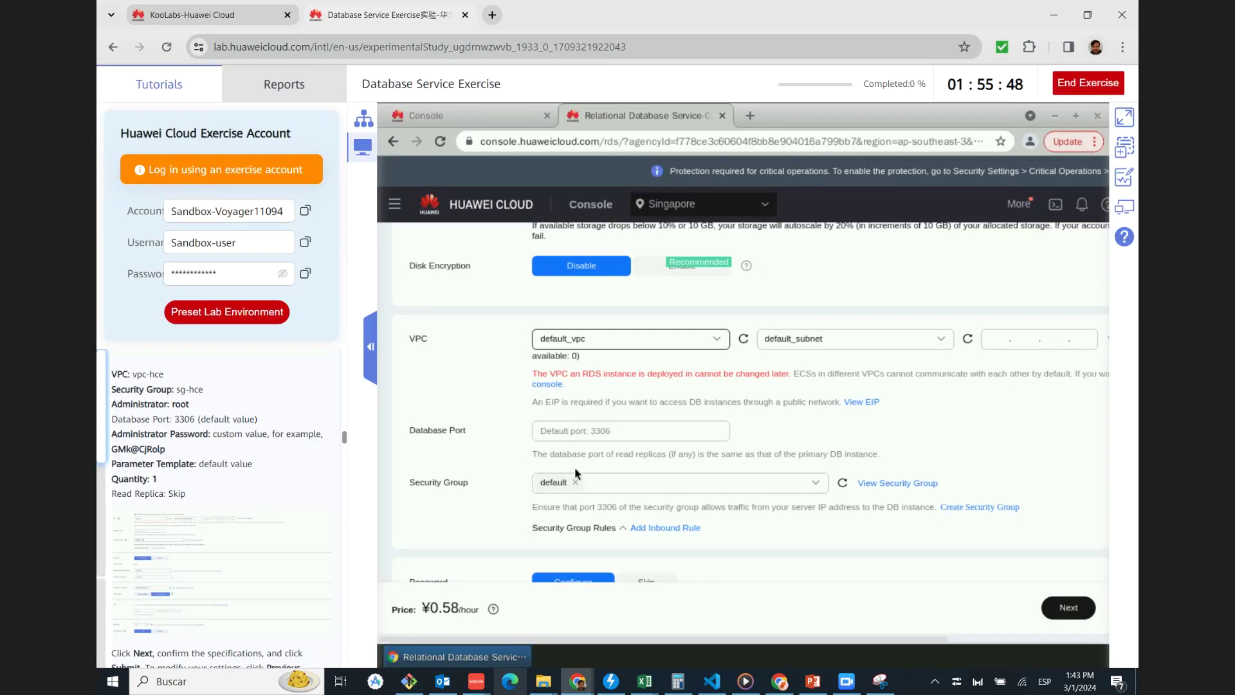
scroll(503, 388, down, 1)
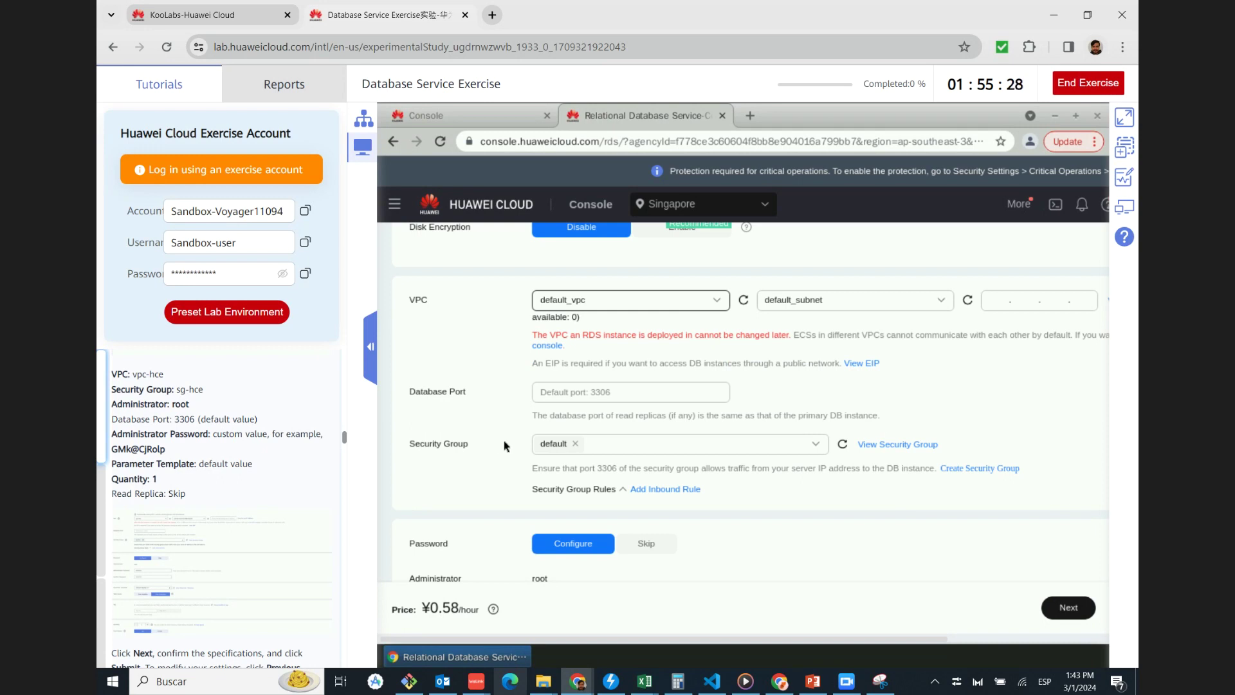
Enter the root administrator password, then type it again as the confirmation
scroll(512, 443, down, 2)
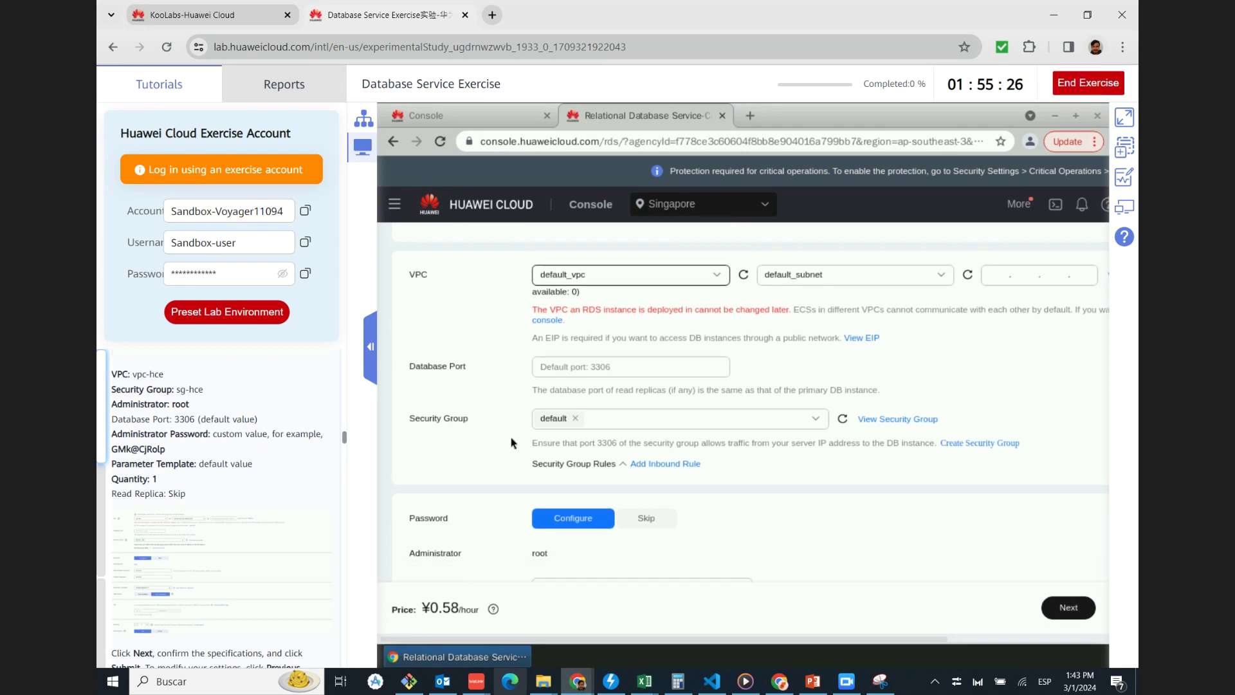
scroll(513, 441, down, 2)
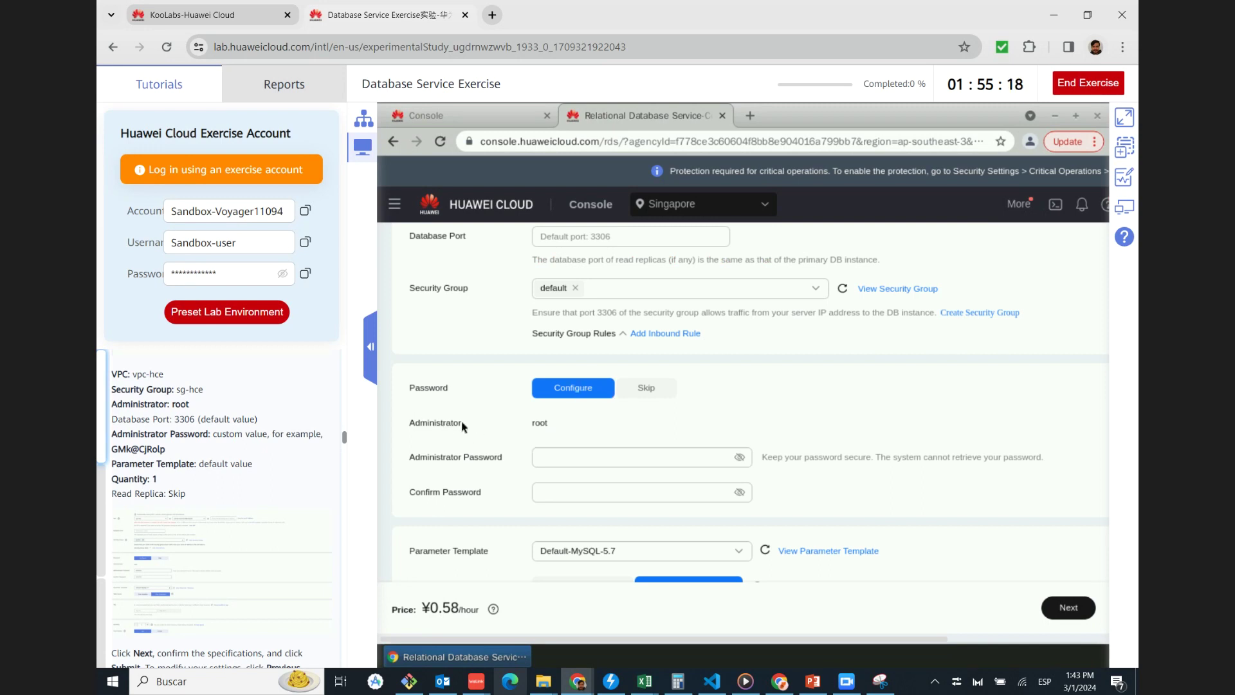
double_click(553, 422)
click(576, 457)
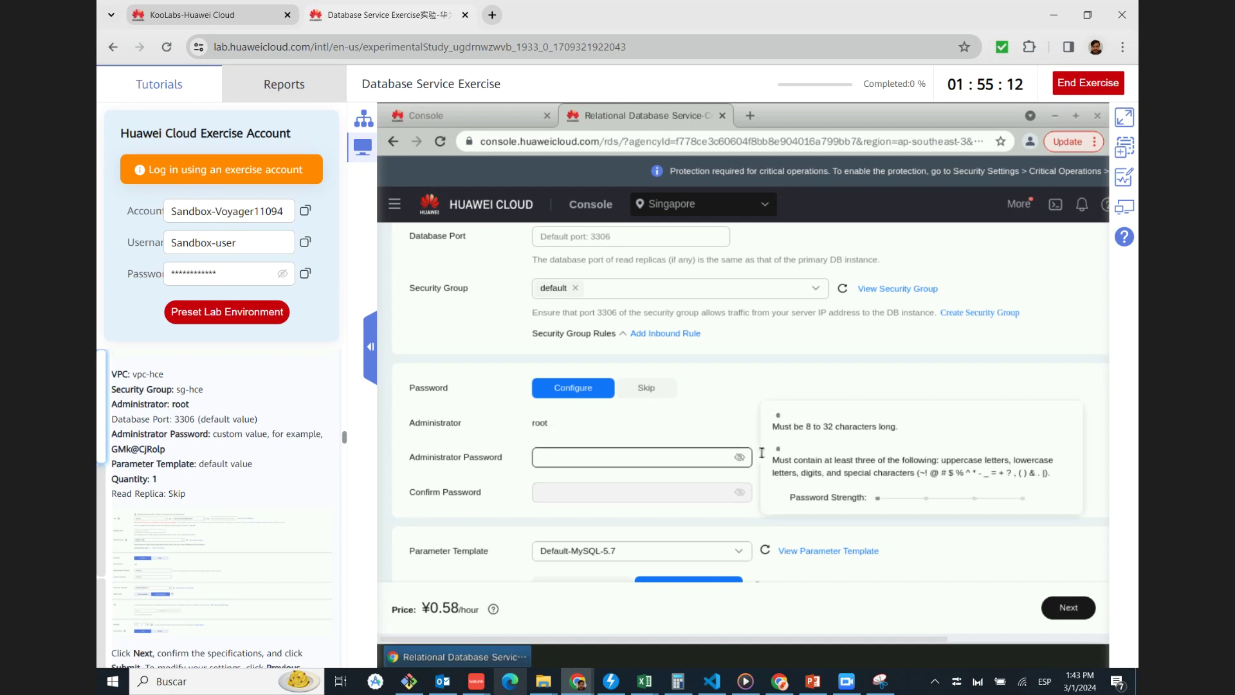
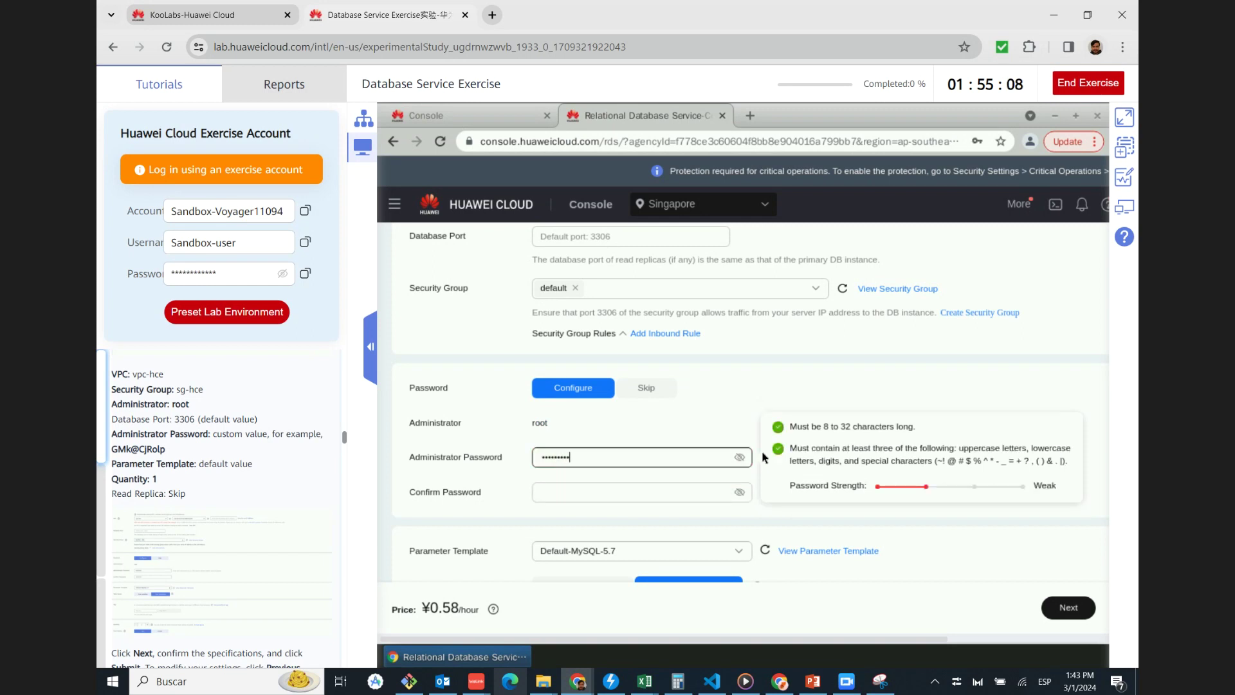
click(682, 491)
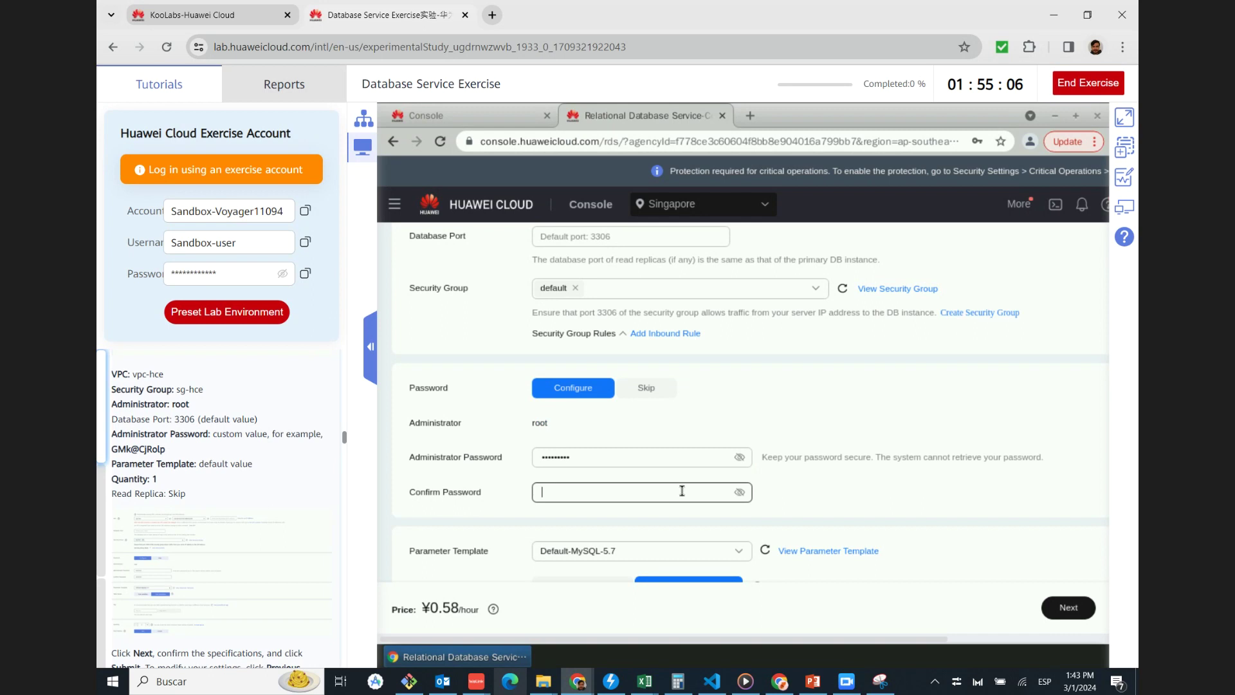
scroll(683, 490, down, 1)
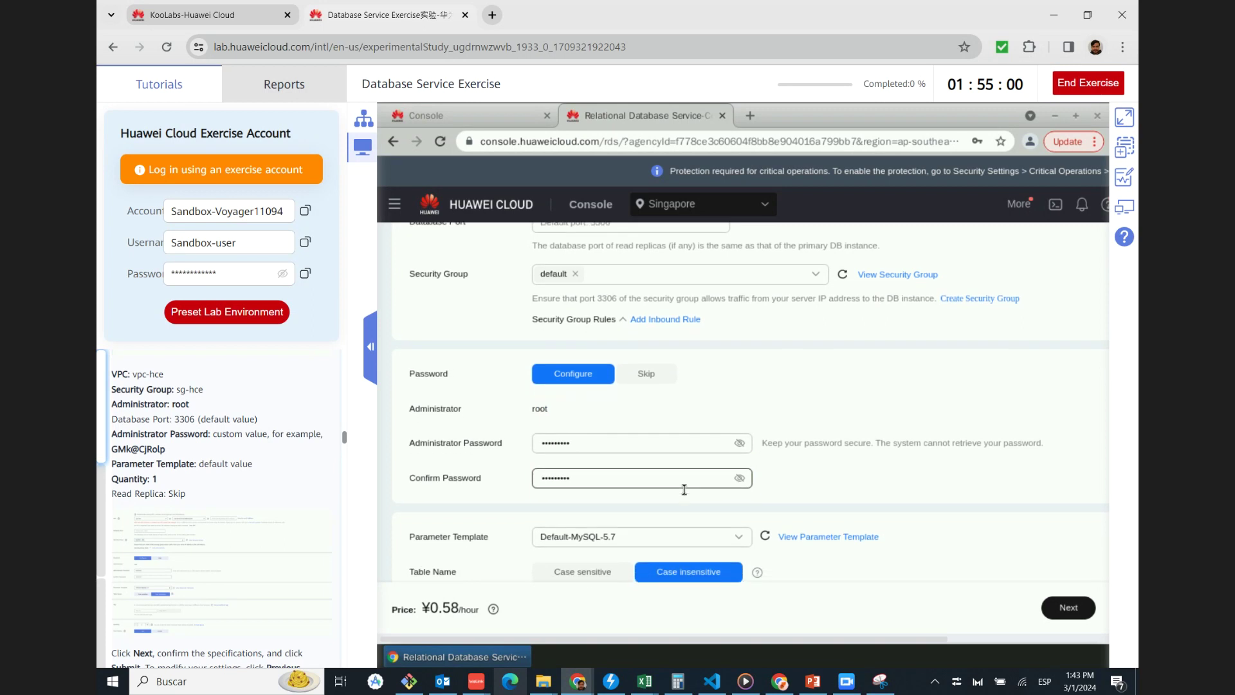
scroll(648, 478, down, 1)
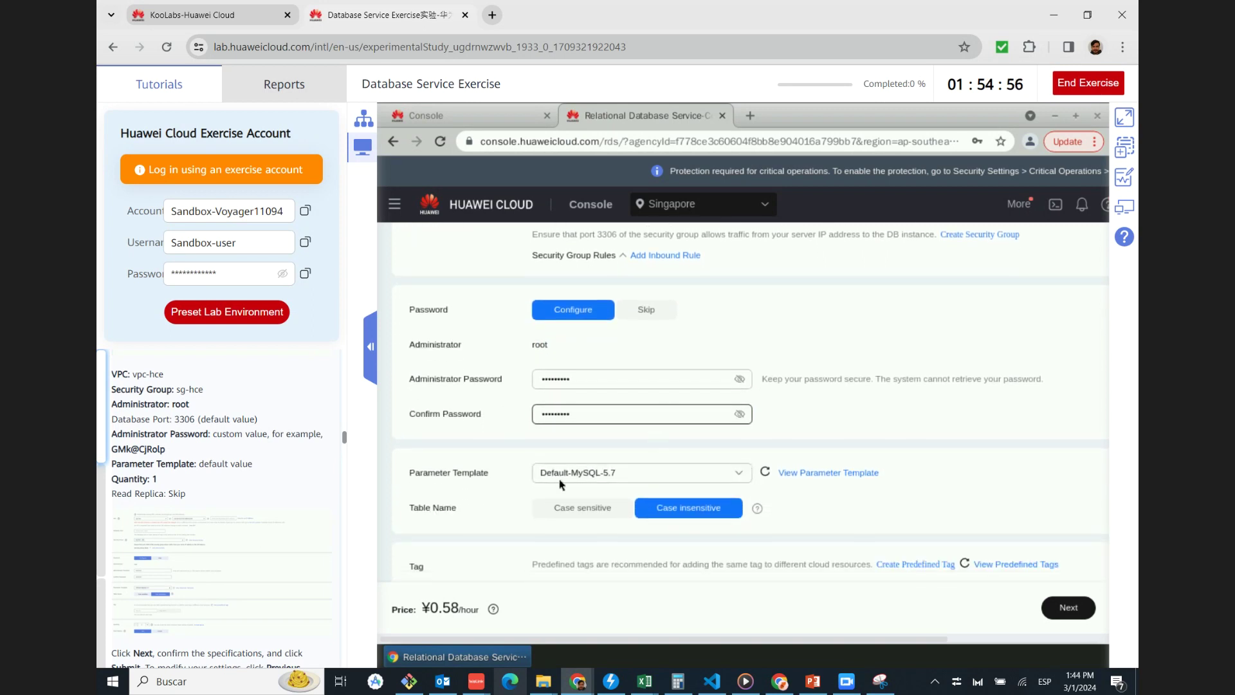
scroll(226, 481, down, 1)
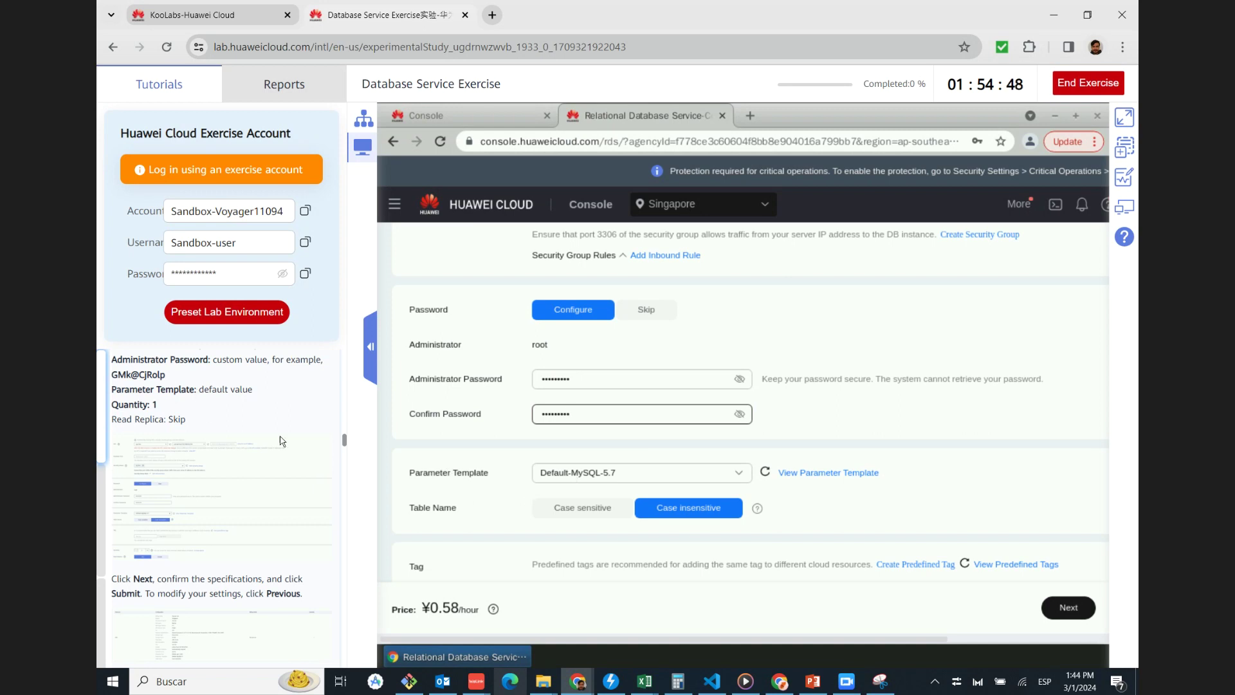
scroll(440, 503, down, 2)
scroll(439, 504, down, 2)
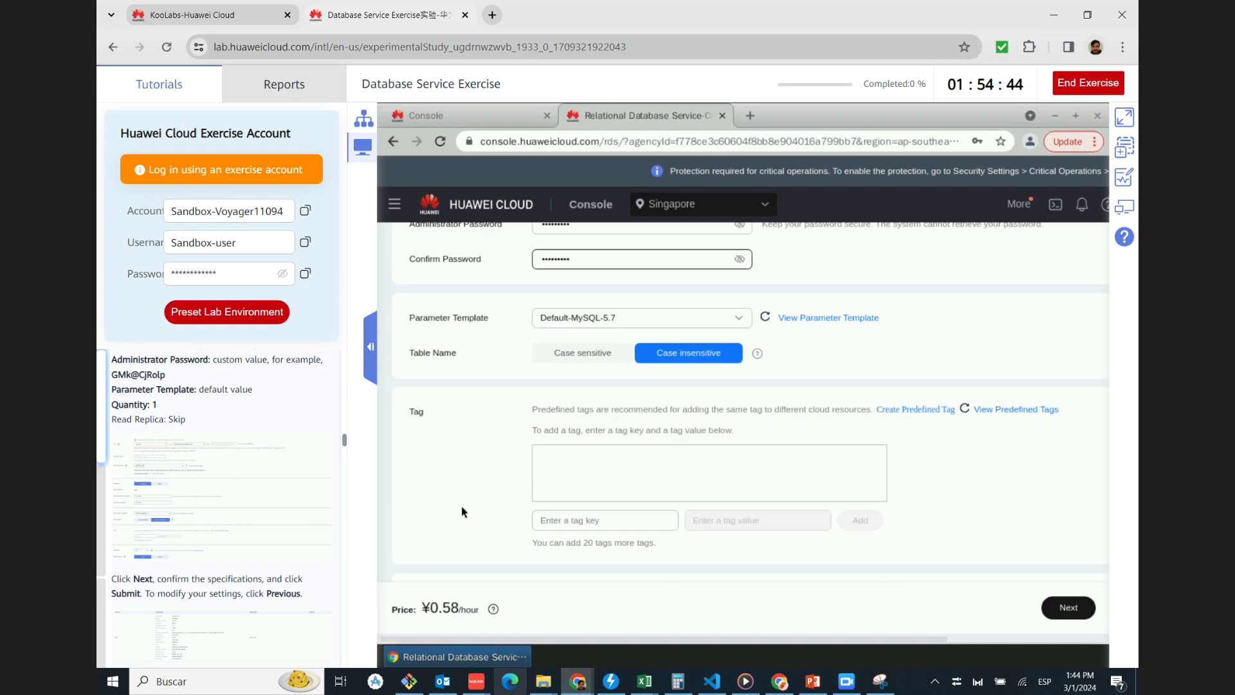
scroll(463, 512, down, 2)
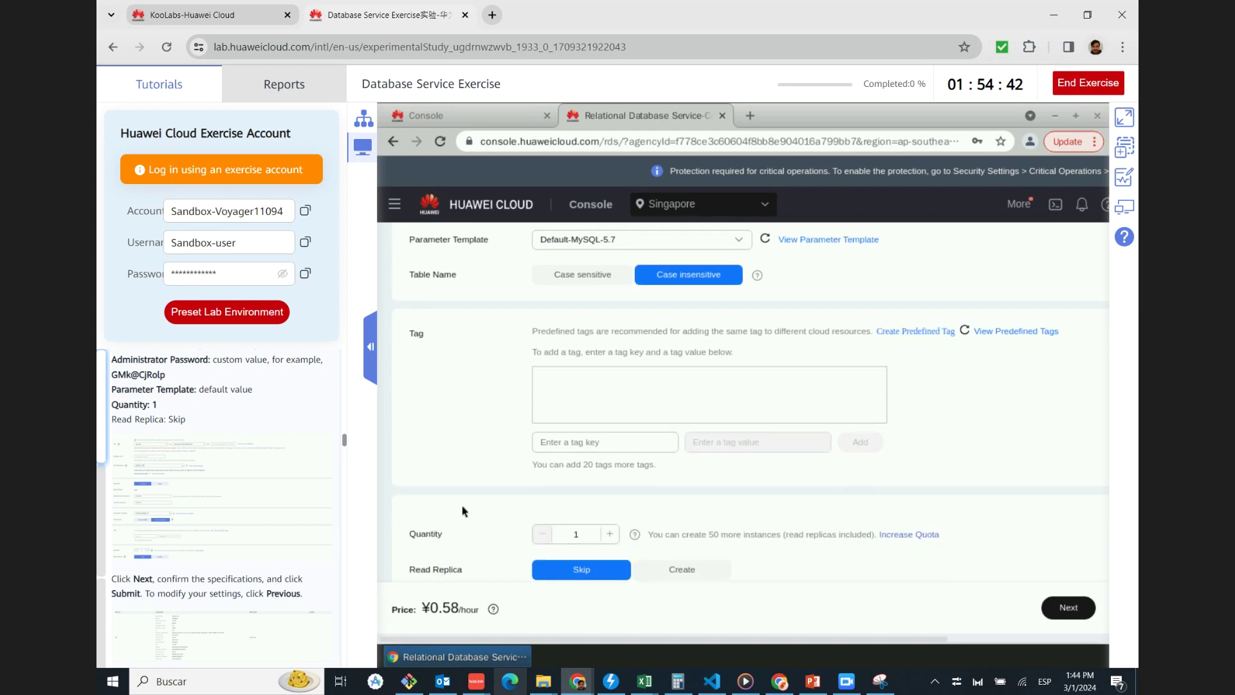
scroll(463, 512, down, 1)
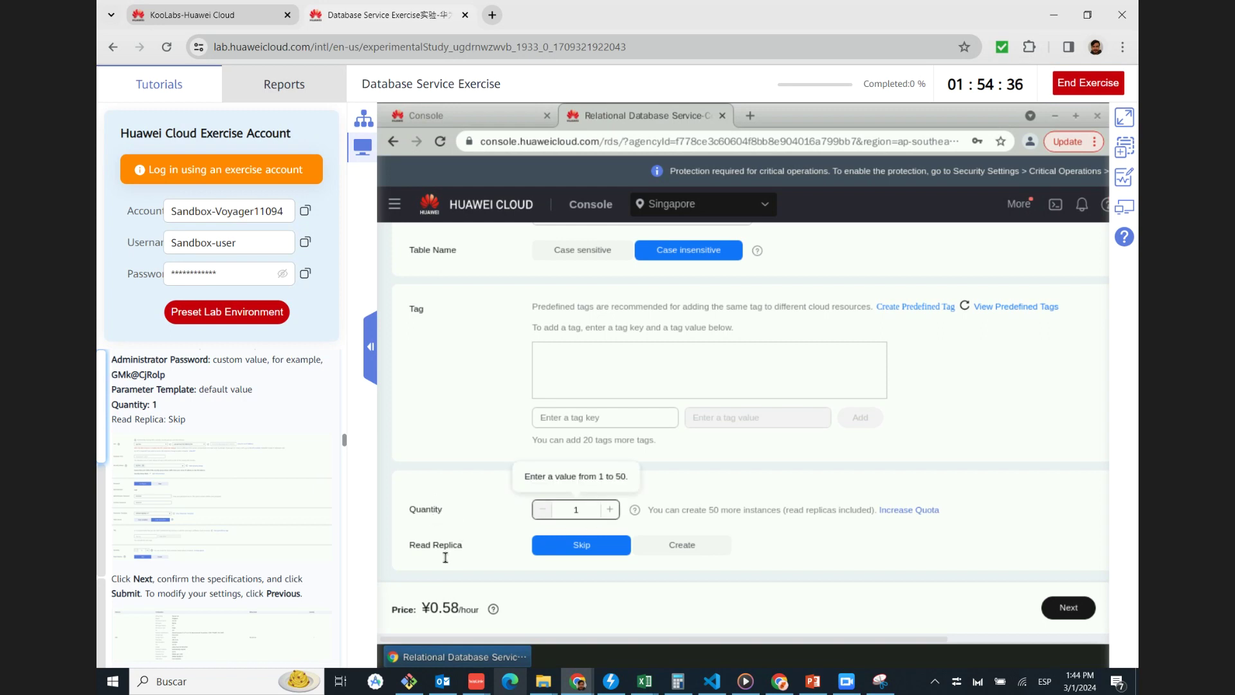
click(166, 531)
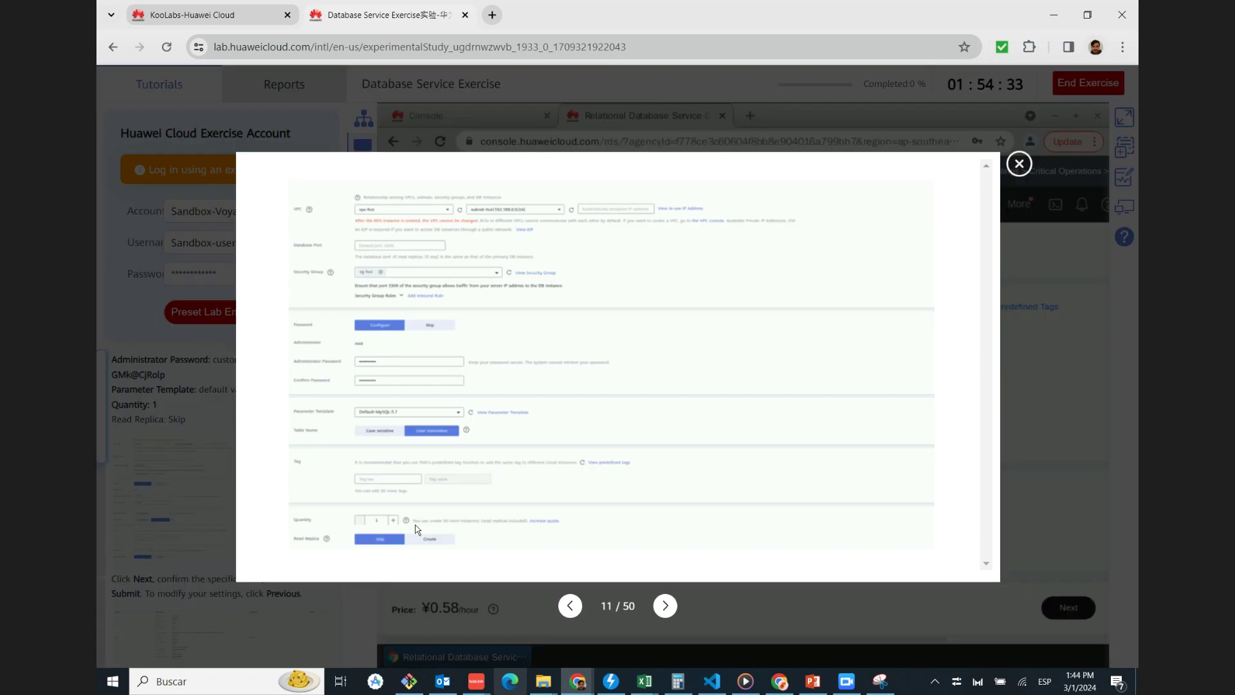
click(1020, 166)
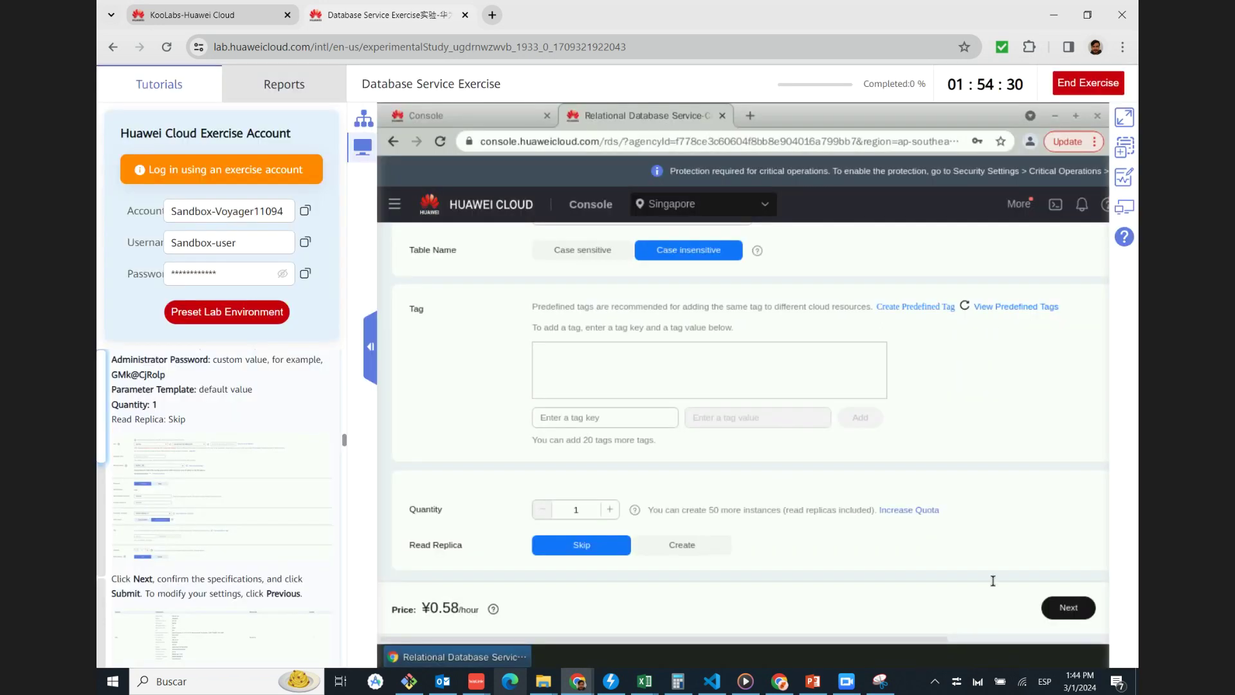
Open the rds-test order summary, decline saving the password, and submit the order
click(1069, 608)
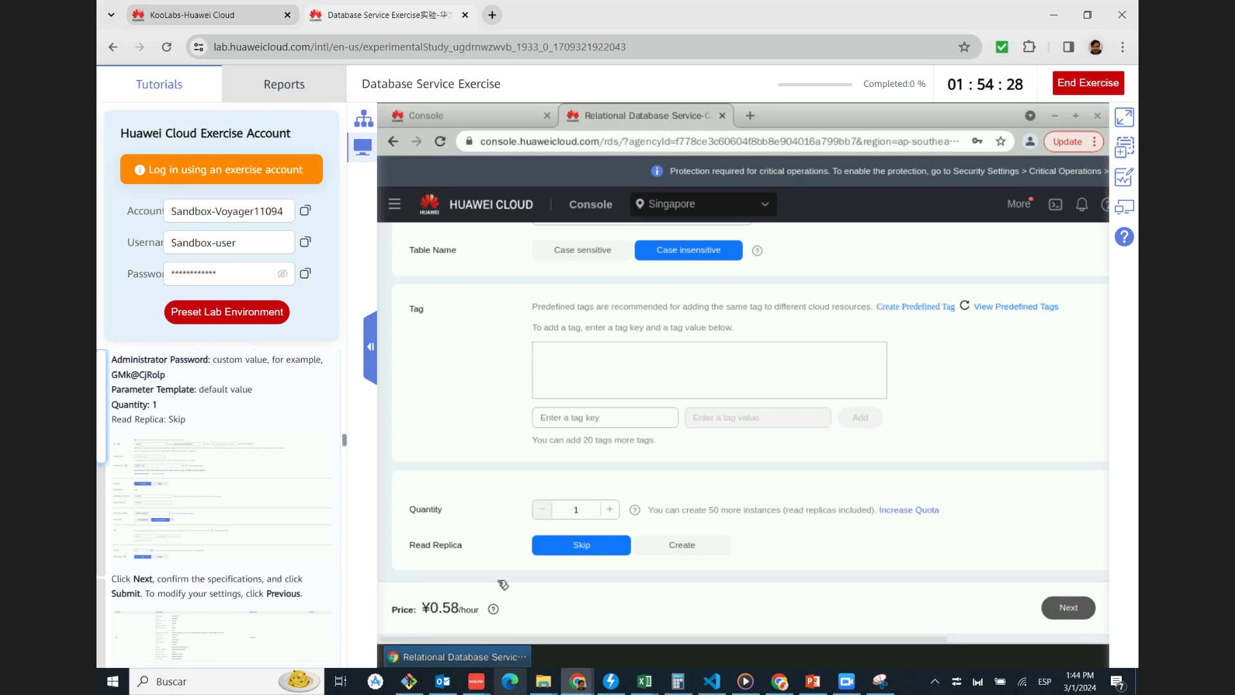
scroll(196, 462, down, 2)
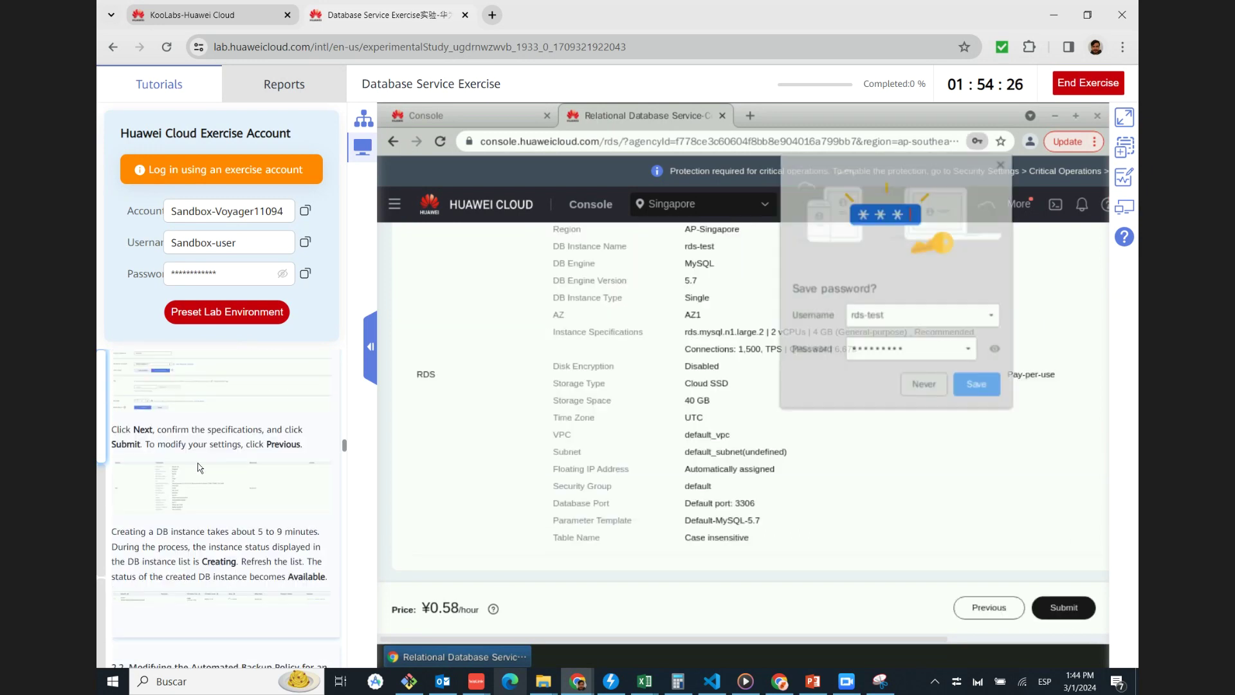
click(1003, 166)
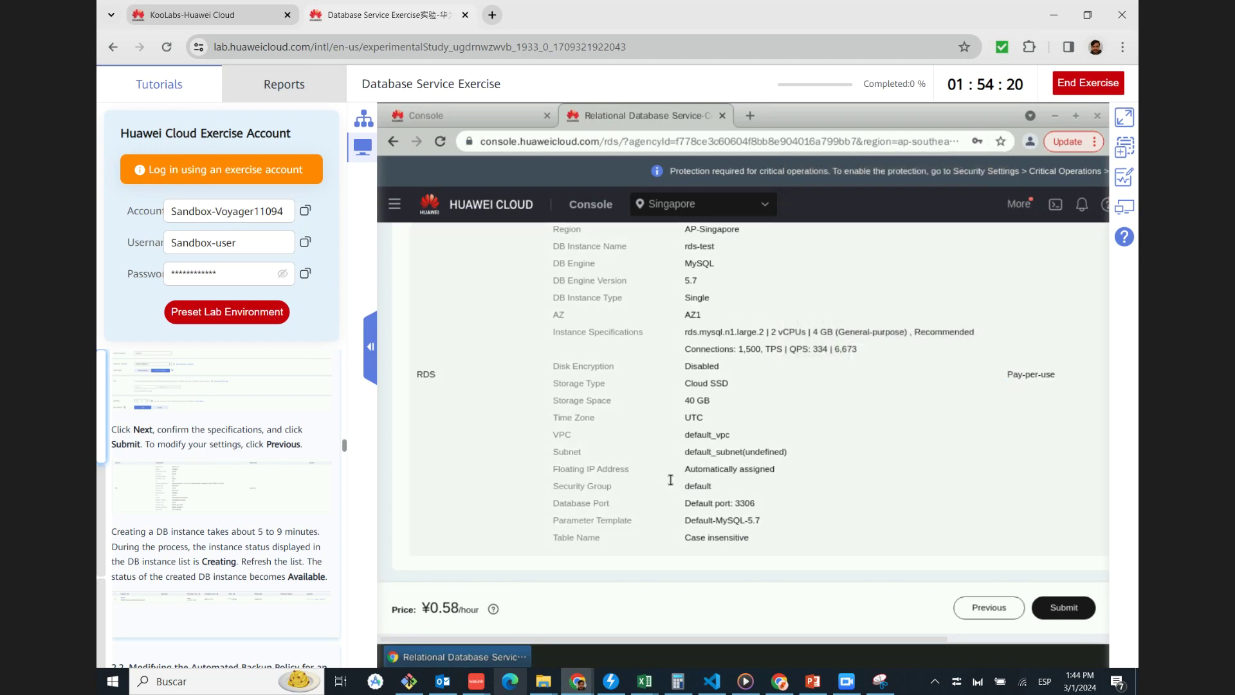
scroll(670, 479, up, 1)
scroll(671, 483, up, 1)
scroll(670, 484, down, 2)
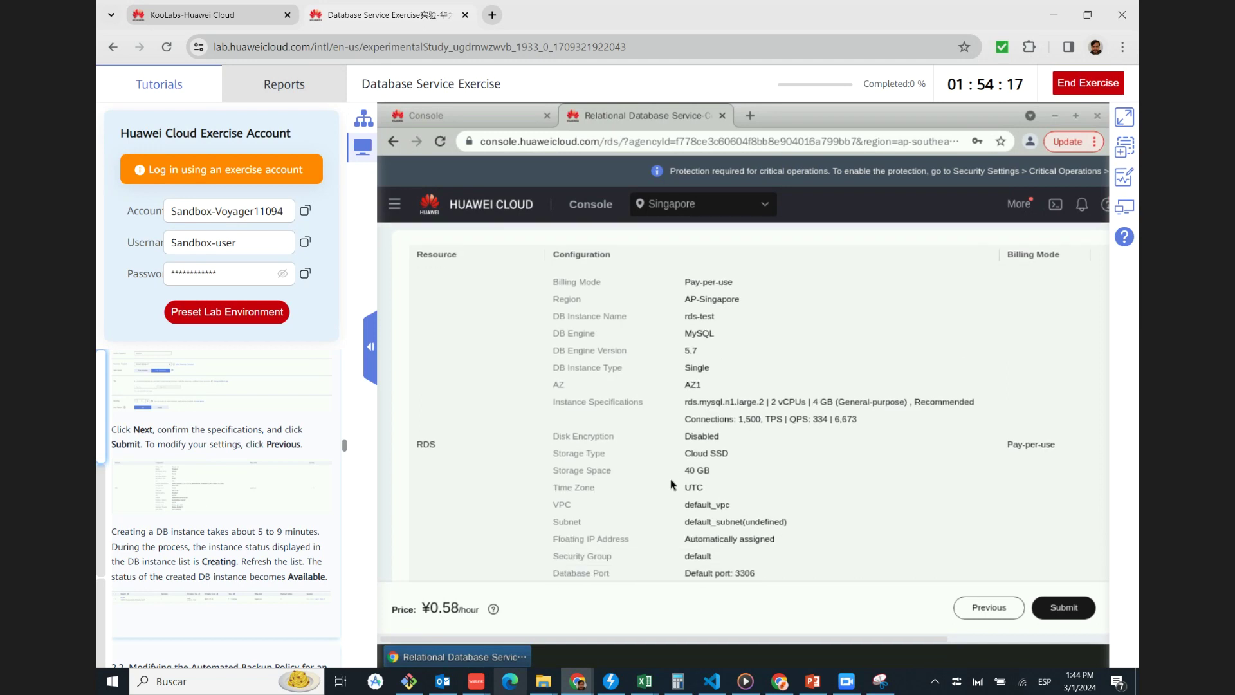
click(1065, 611)
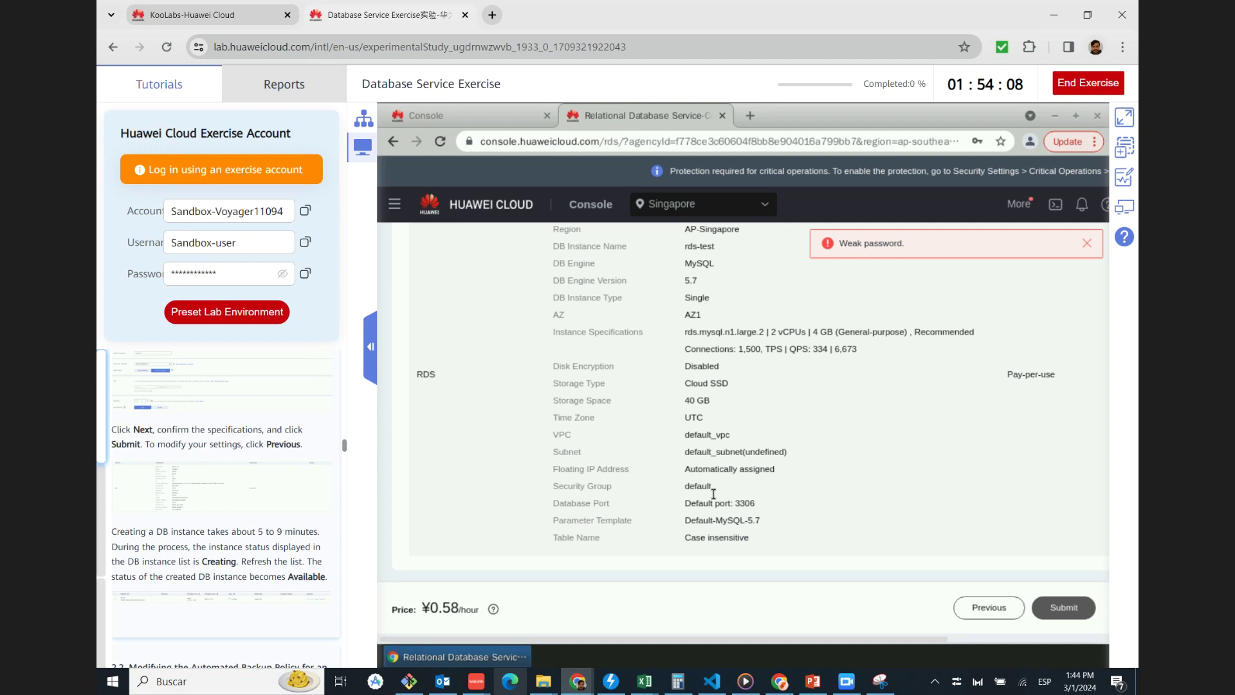
Go back from the summary to the configuration form's password fields
scroll(688, 419, up, 3)
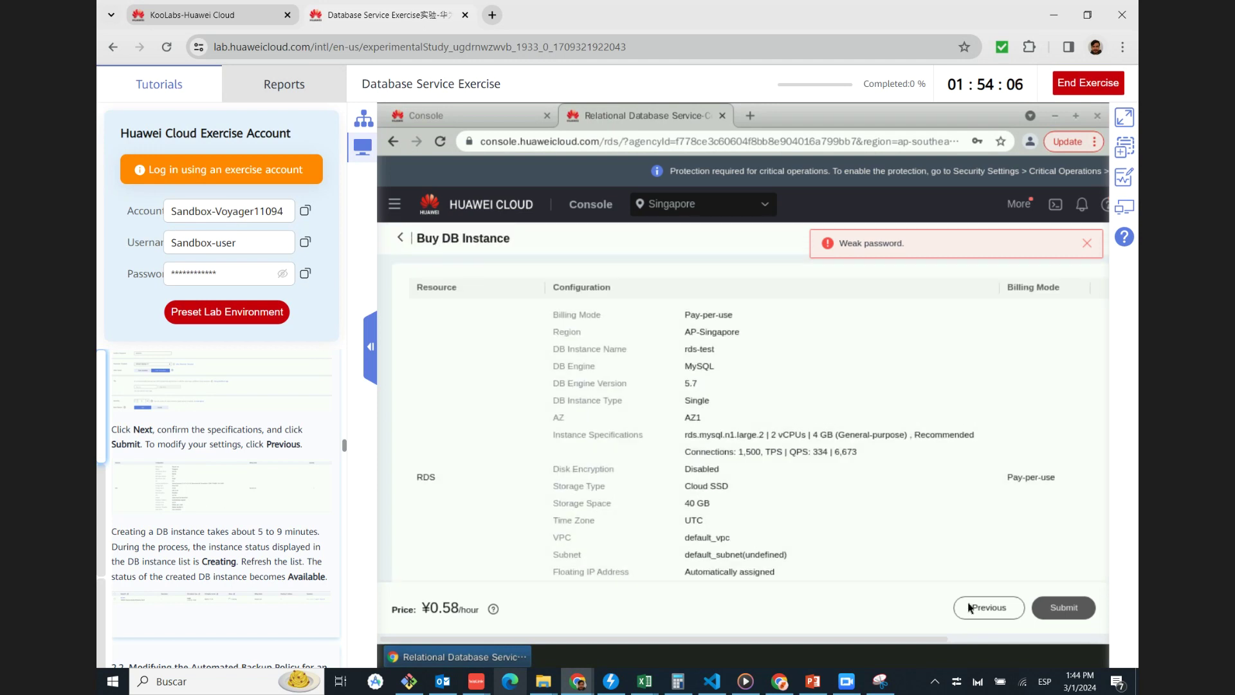
click(981, 611)
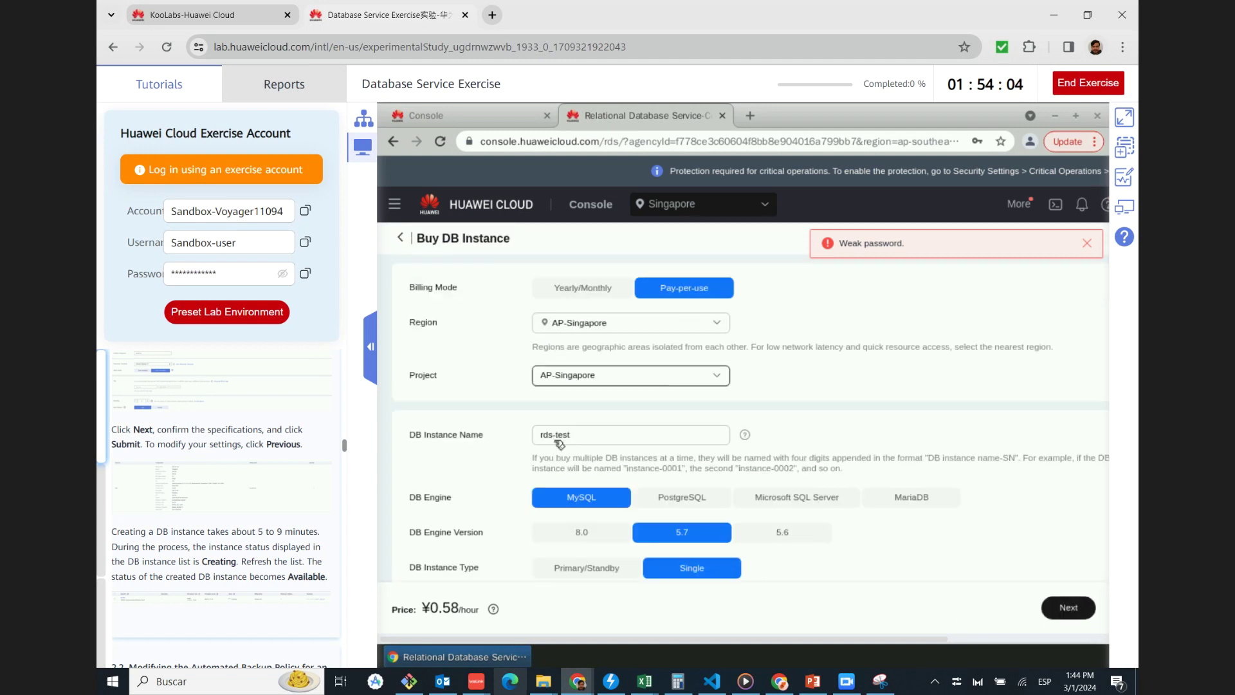
scroll(477, 488, down, 3)
scroll(477, 488, down, 8)
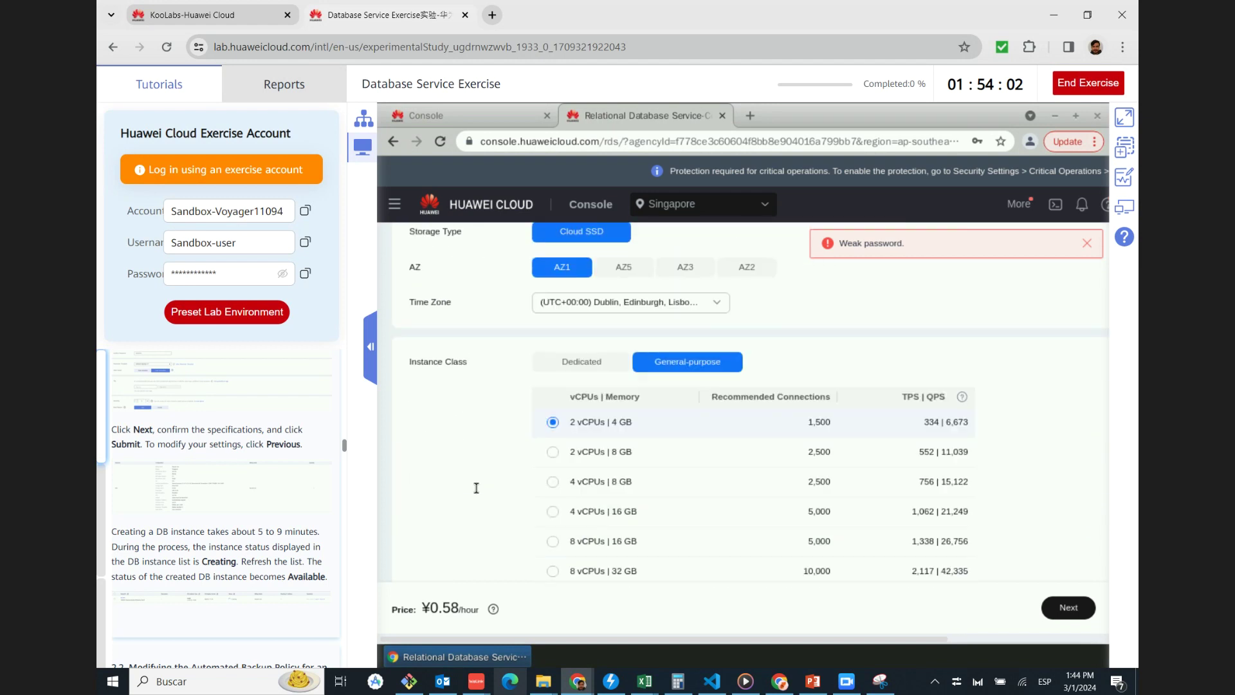
scroll(477, 493, down, 3)
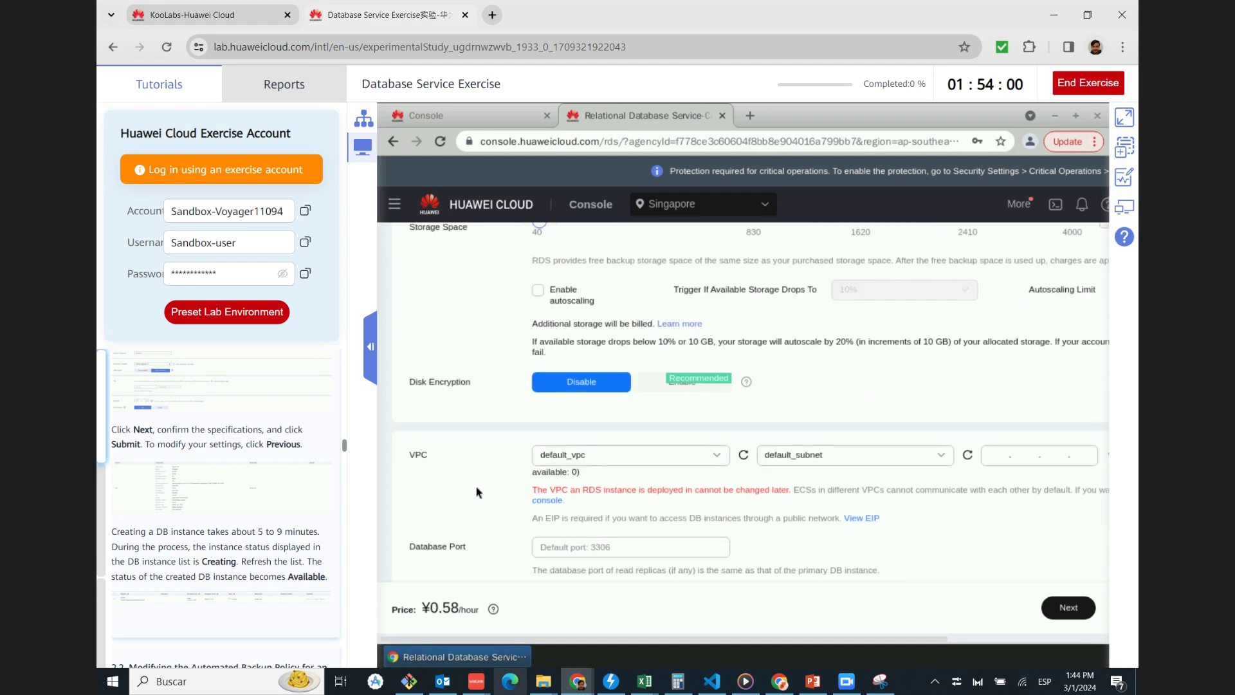
scroll(539, 512, down, 7)
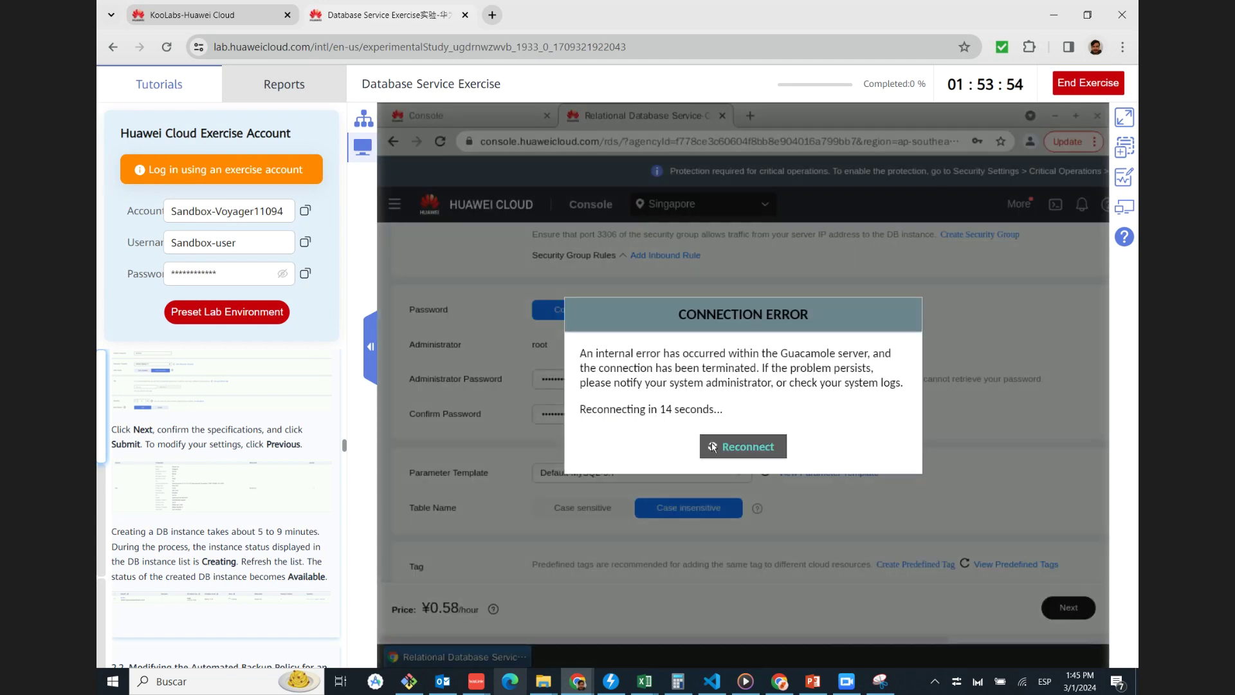
click(712, 446)
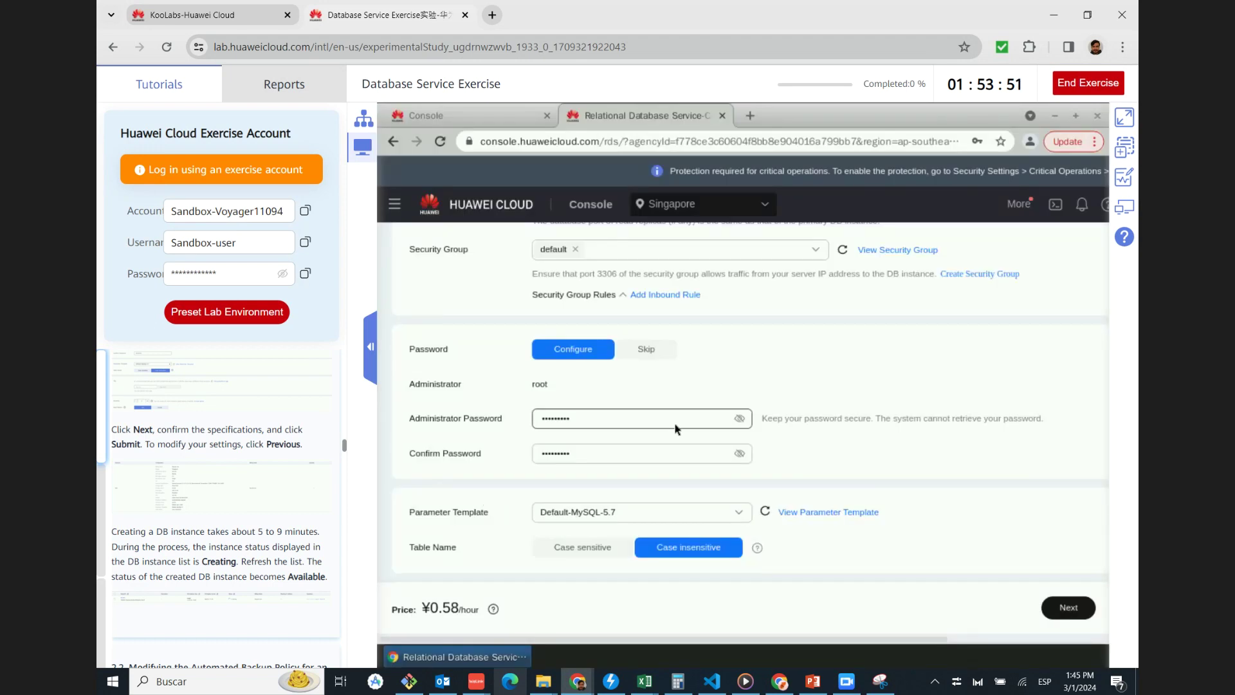
Edit the administrator and confirmation passwords to match, then continue to specification confirmation
click(677, 429)
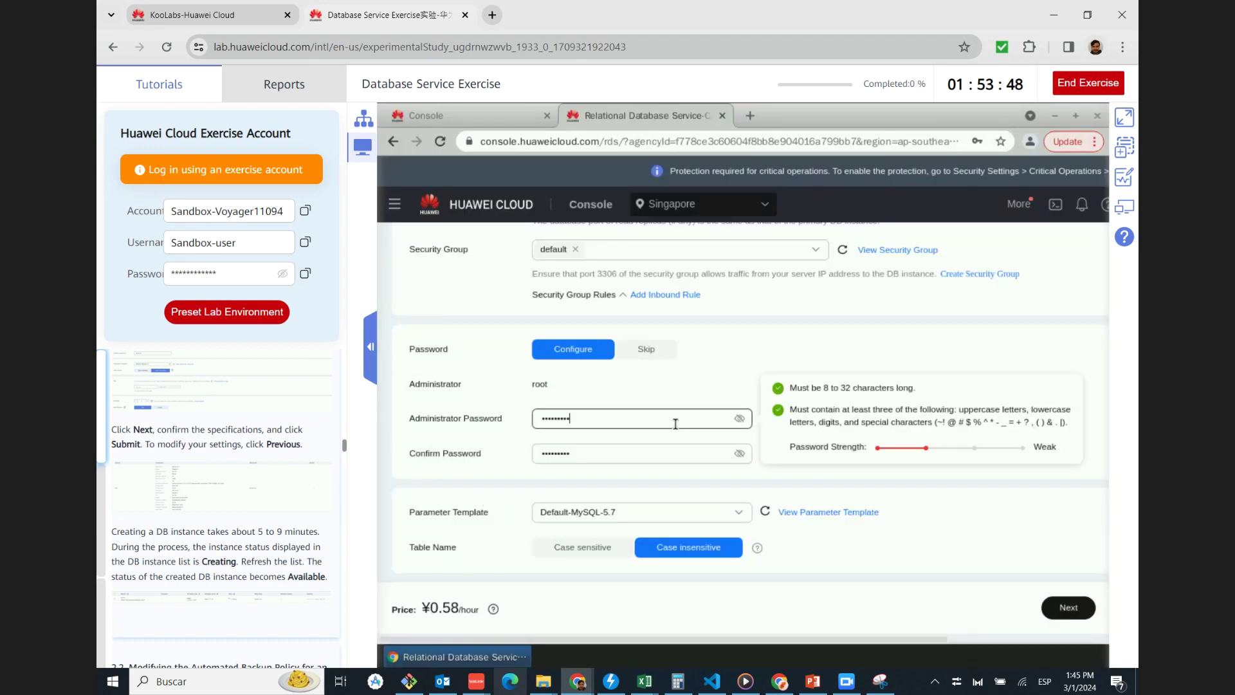
text(1)
click(663, 452)
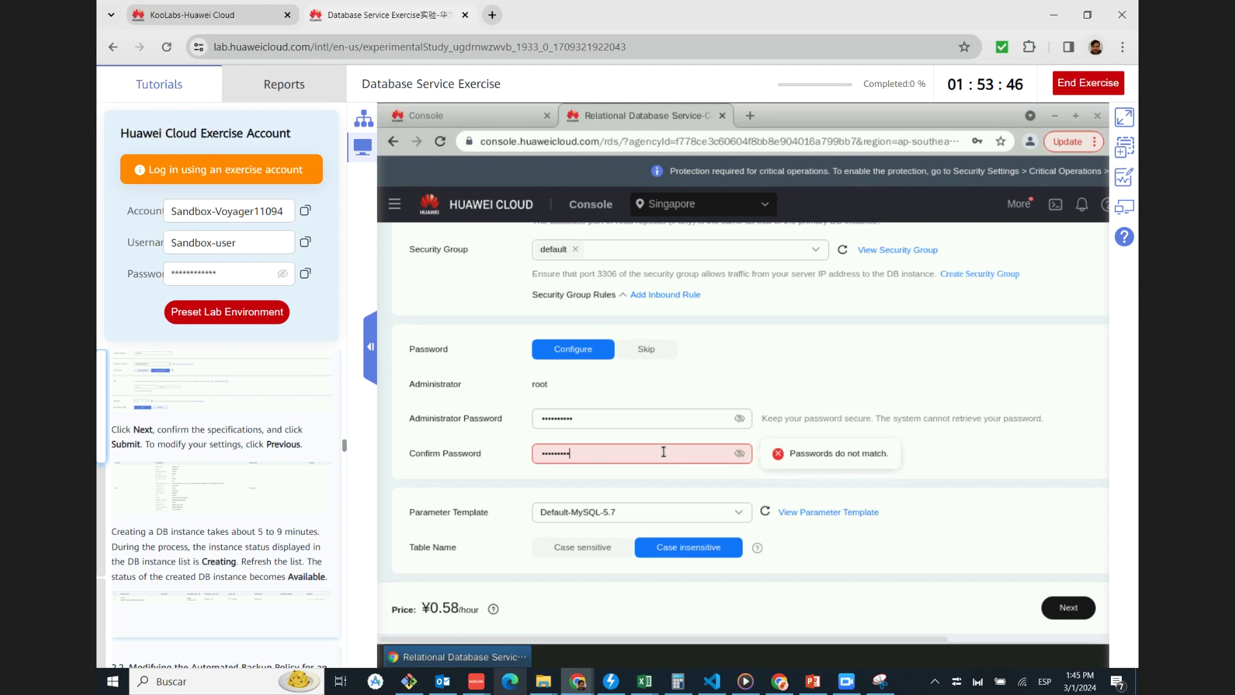
text(*)
click(740, 419)
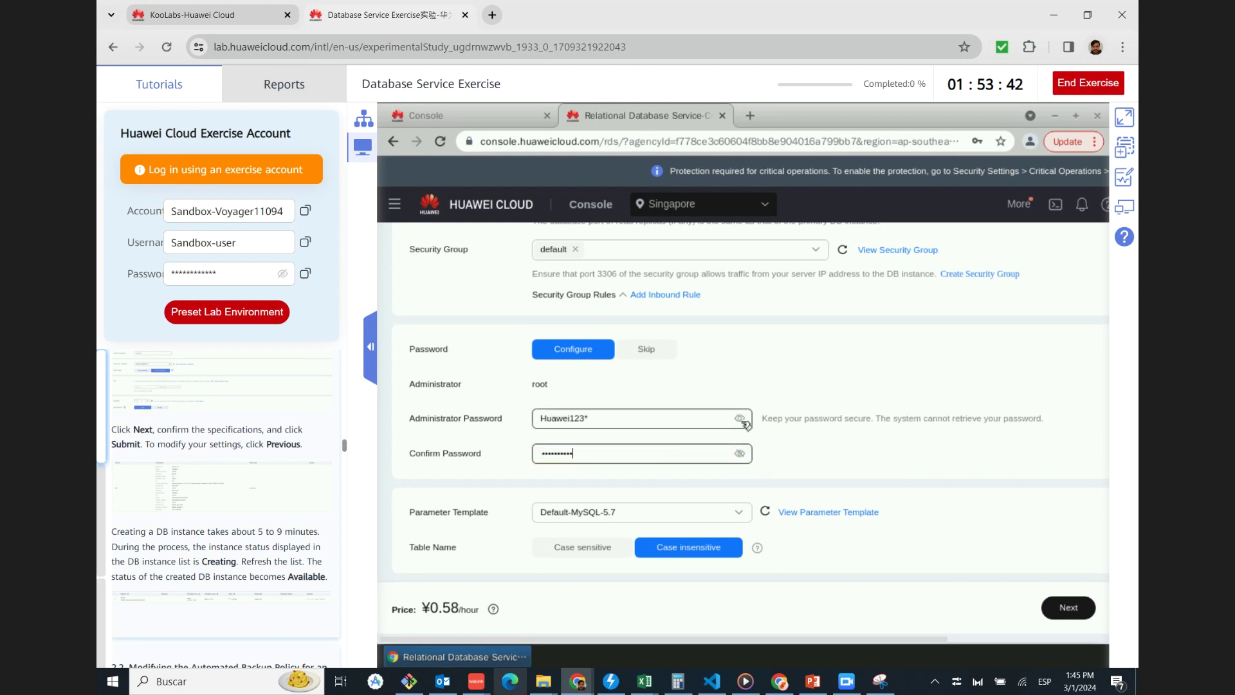
click(740, 419)
click(1066, 607)
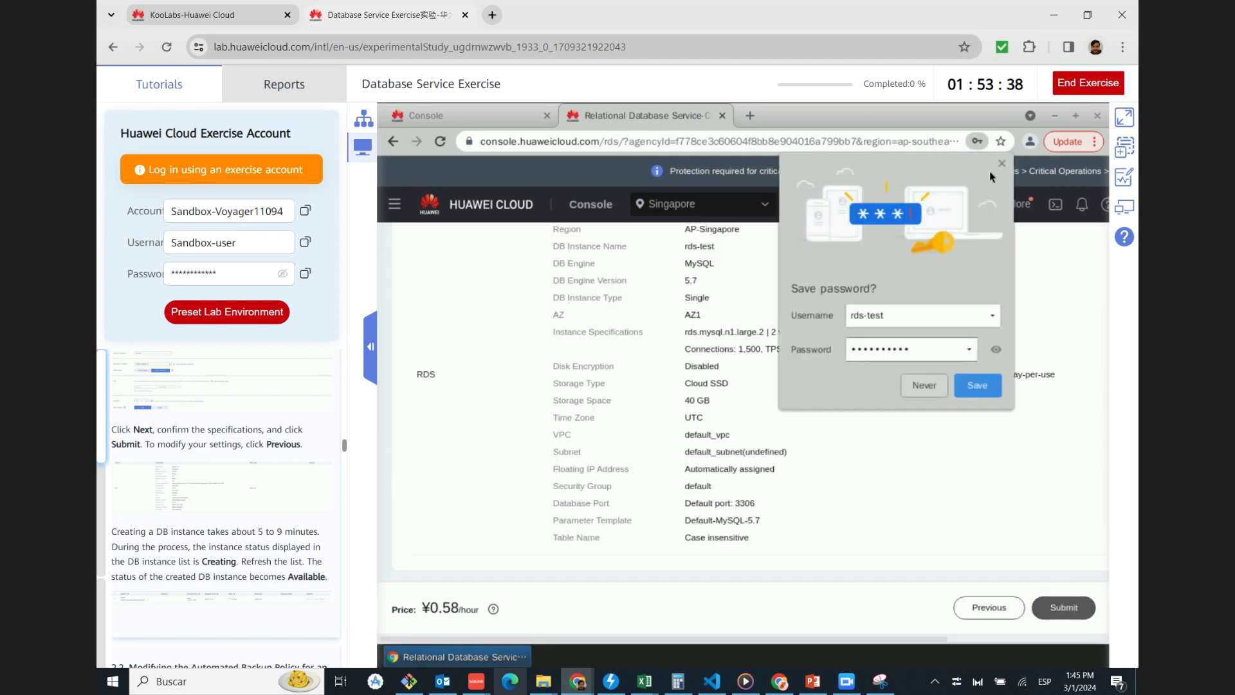
Submit the rds-test MySQL 5.7.43 order and return to the RDS instances list
click(1064, 608)
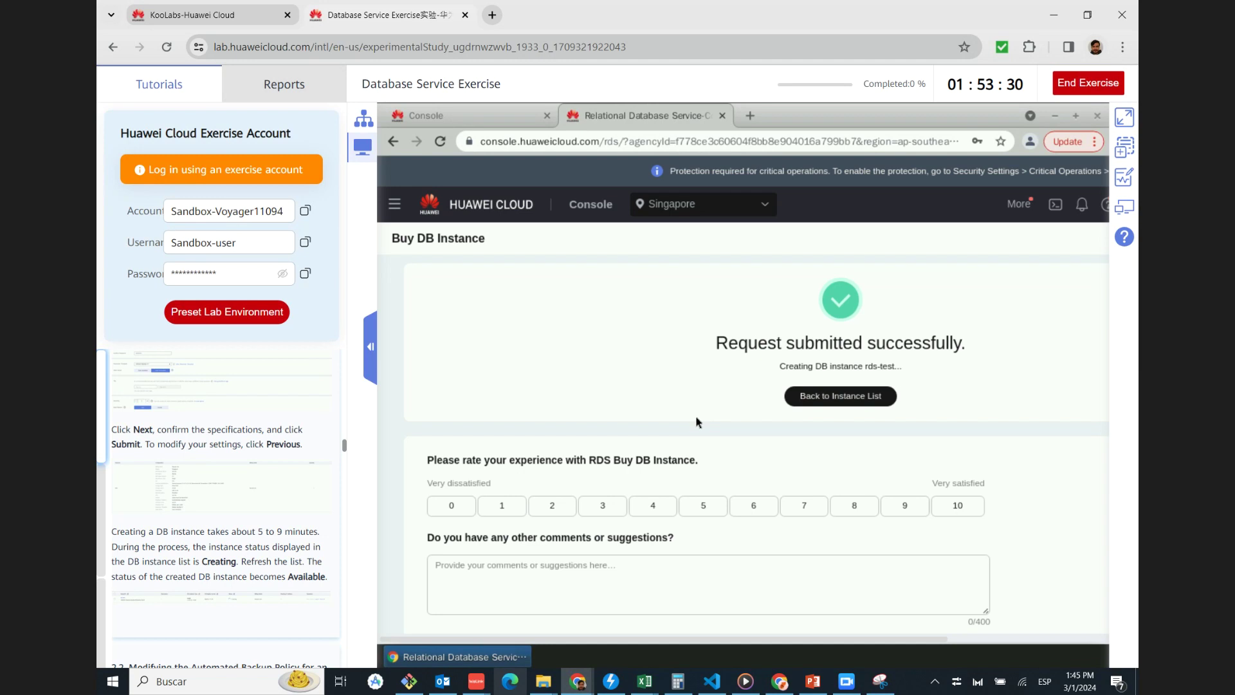
scroll(855, 365, down, 1)
scroll(855, 366, down, 1)
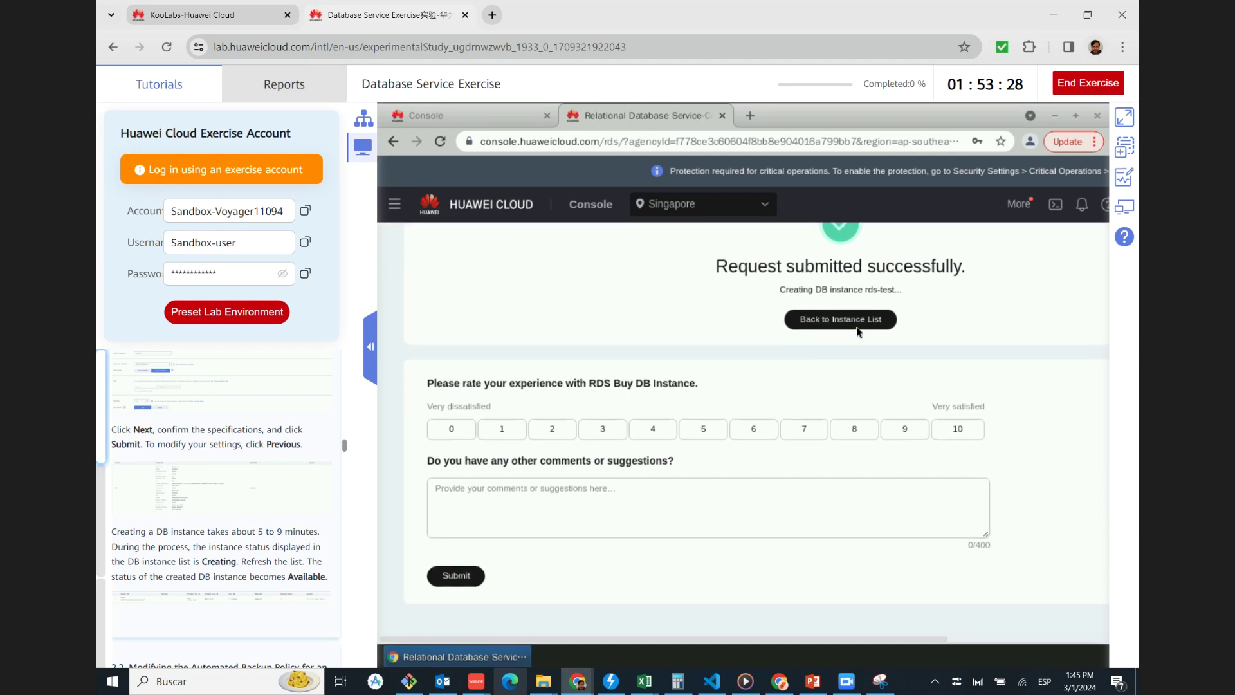
click(838, 317)
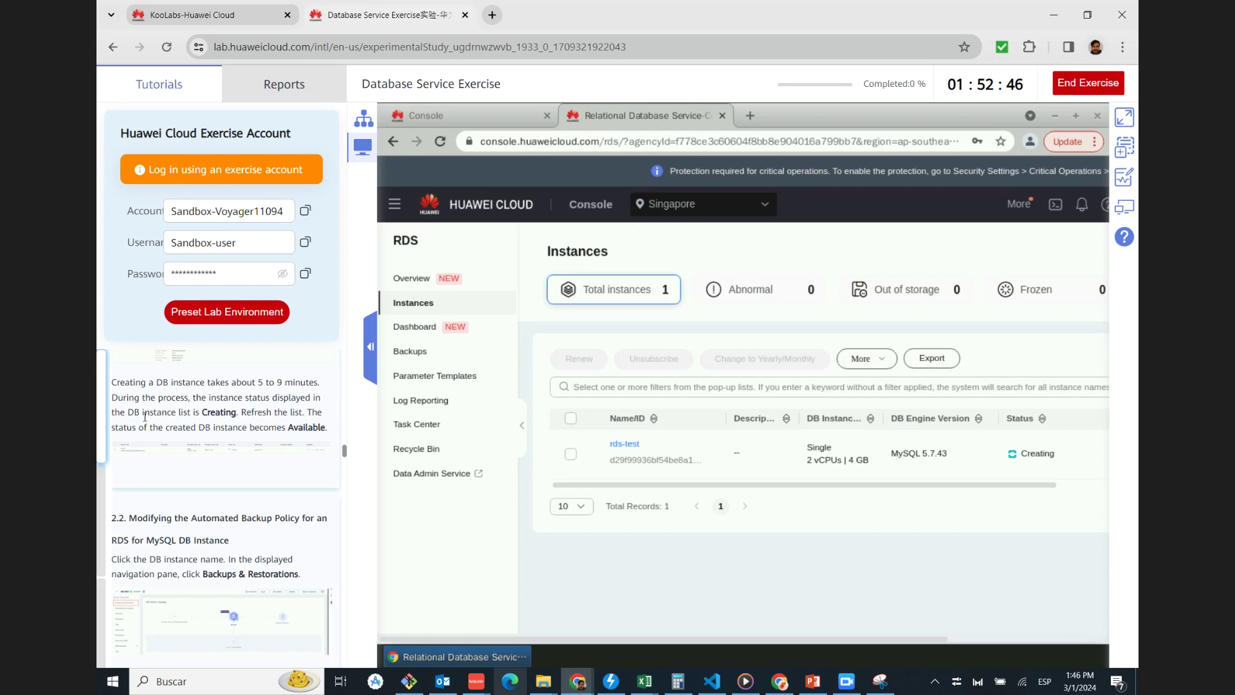
scroll(155, 419, down, 2)
scroll(166, 422, up, 2)
drag(127, 379, 295, 384)
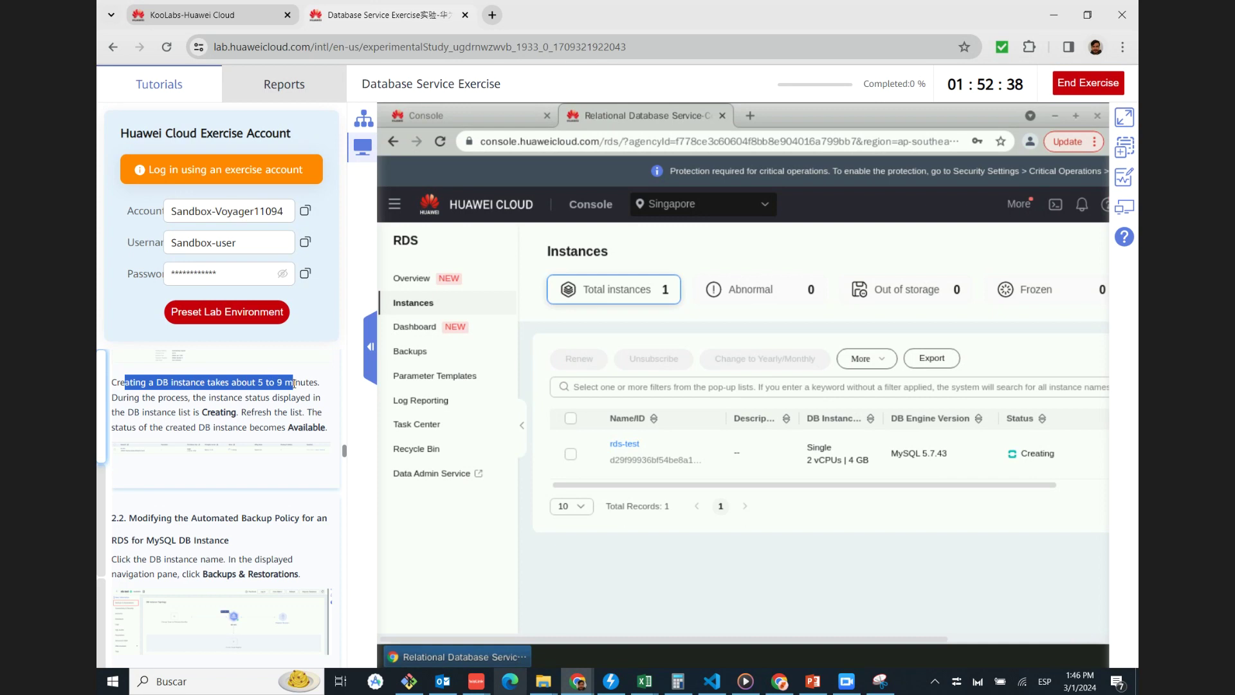
click(192, 398)
drag(152, 400, 267, 395)
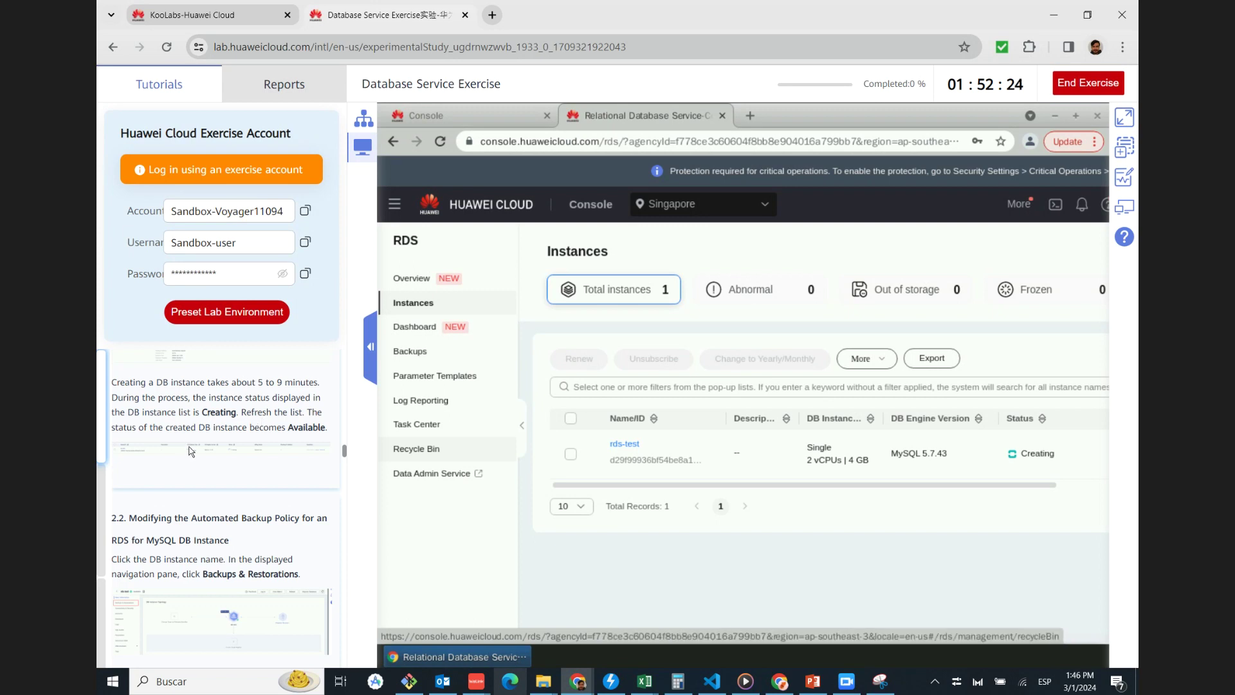
scroll(191, 451, down, 1)
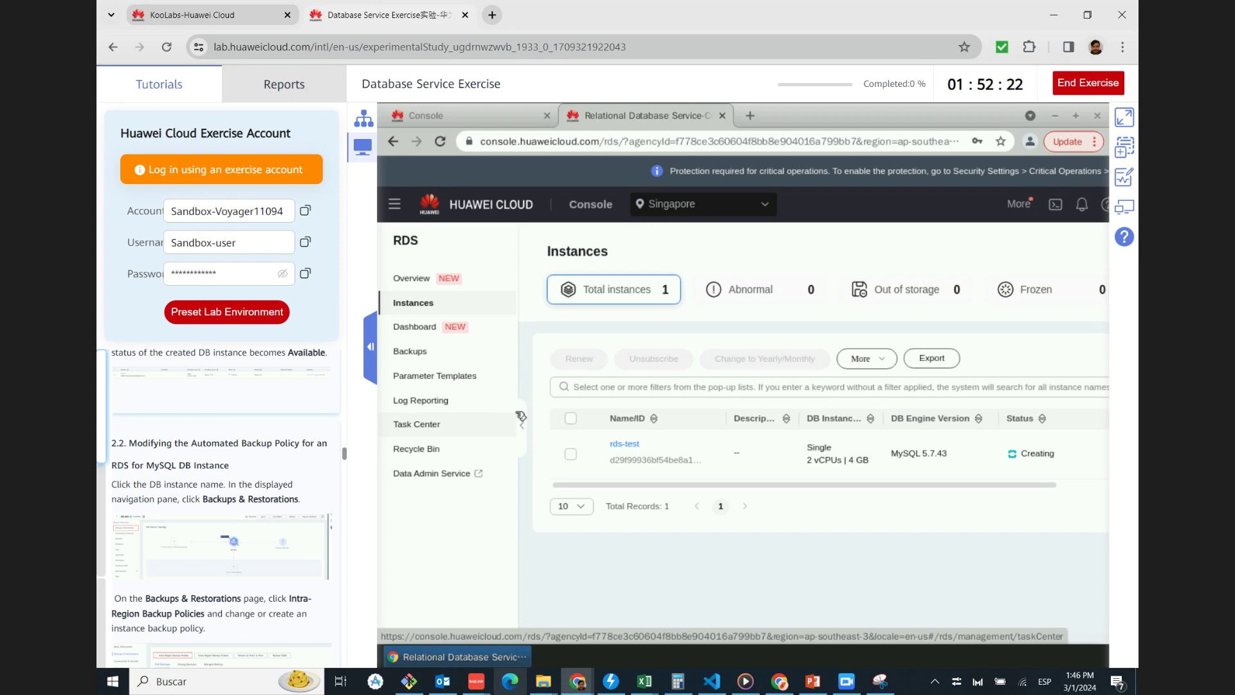
scroll(245, 394, up, 2)
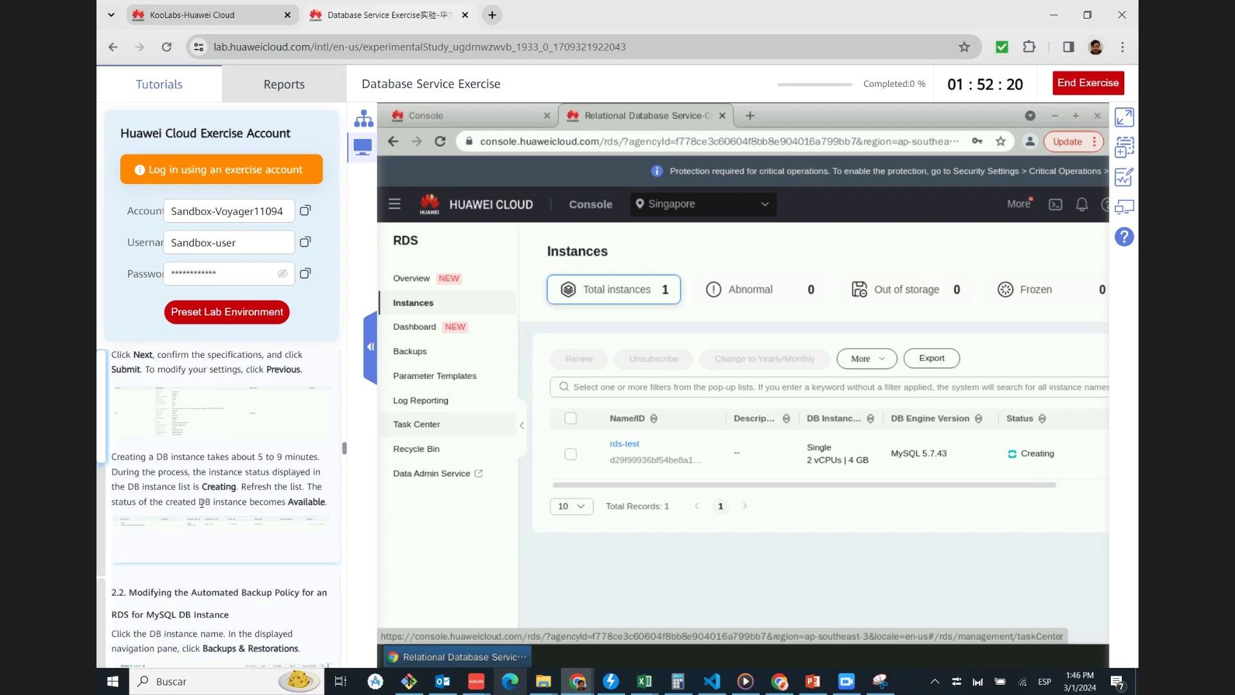
click(219, 525)
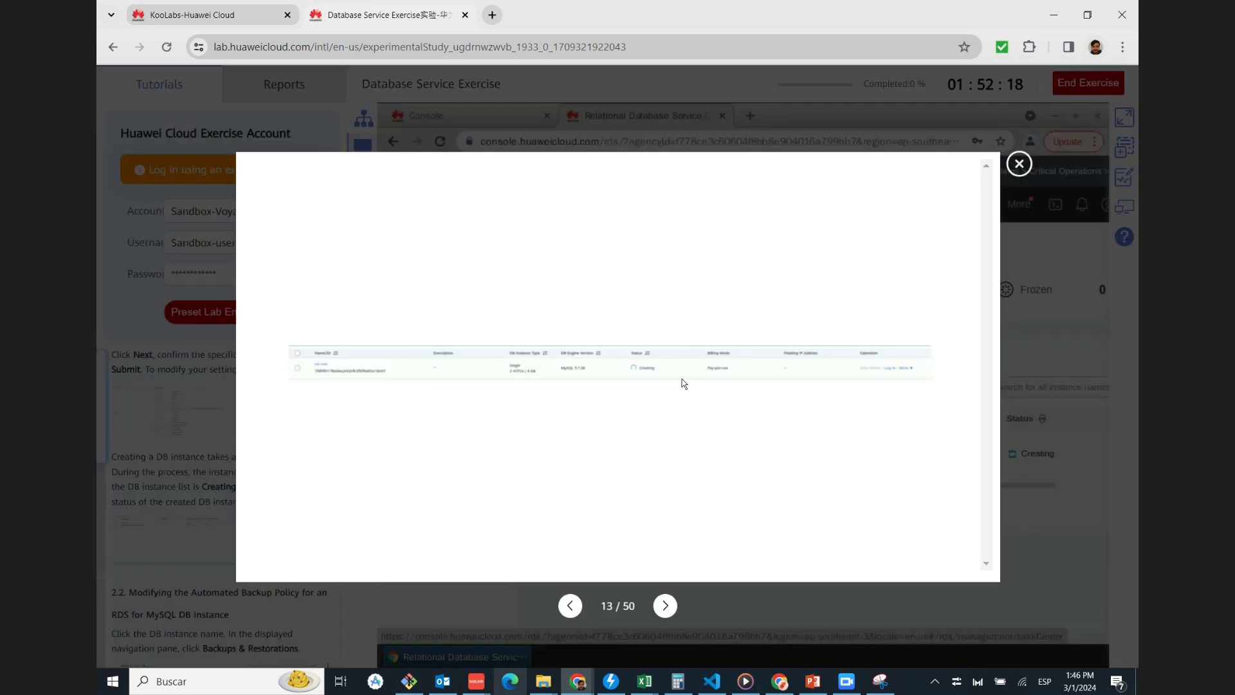
click(1020, 164)
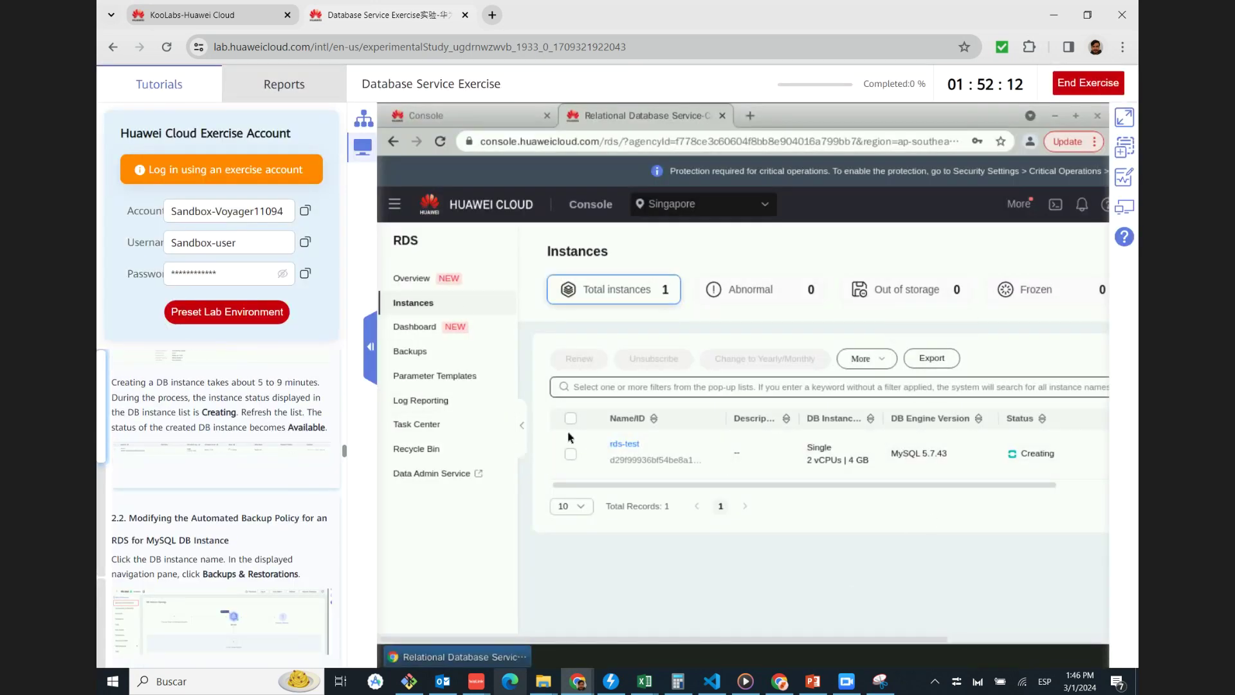
click(522, 425)
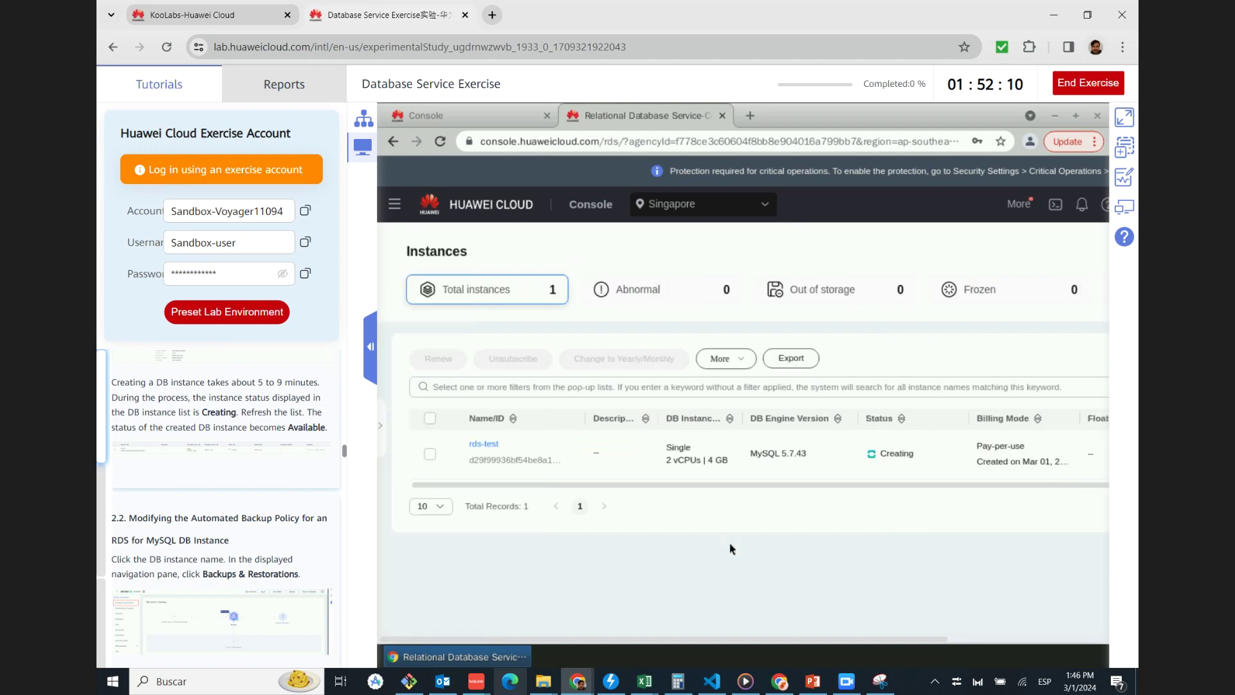
drag(803, 640, 590, 618)
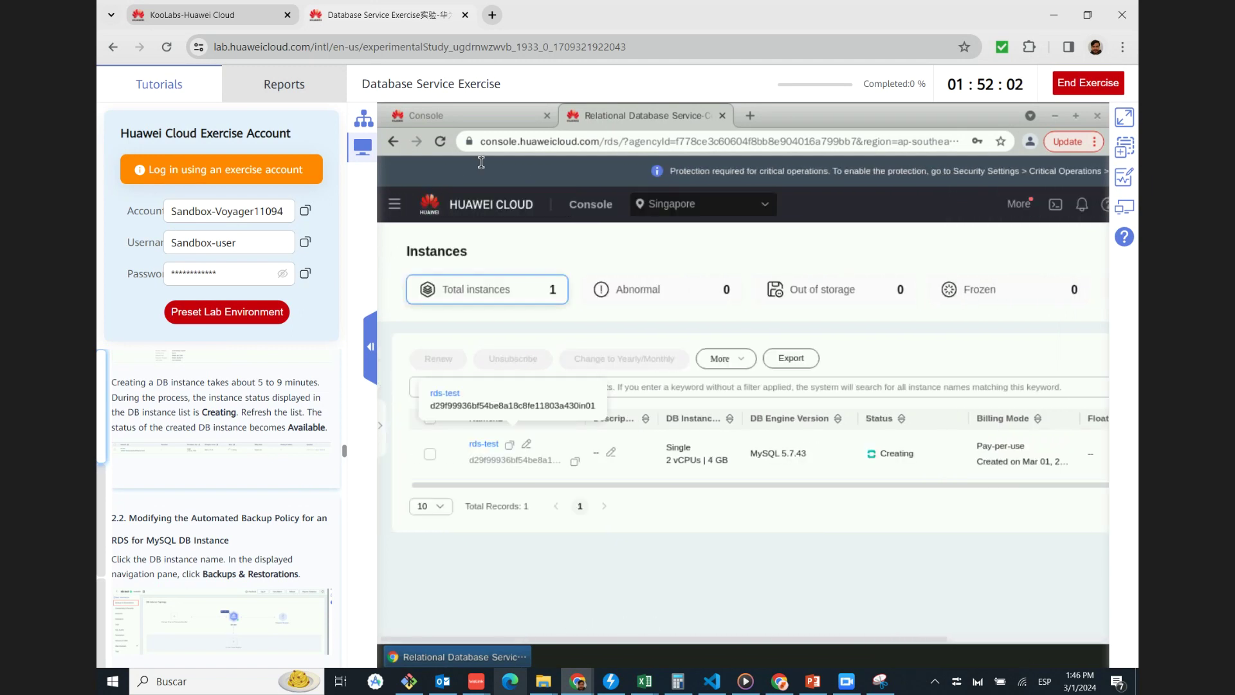
click(440, 142)
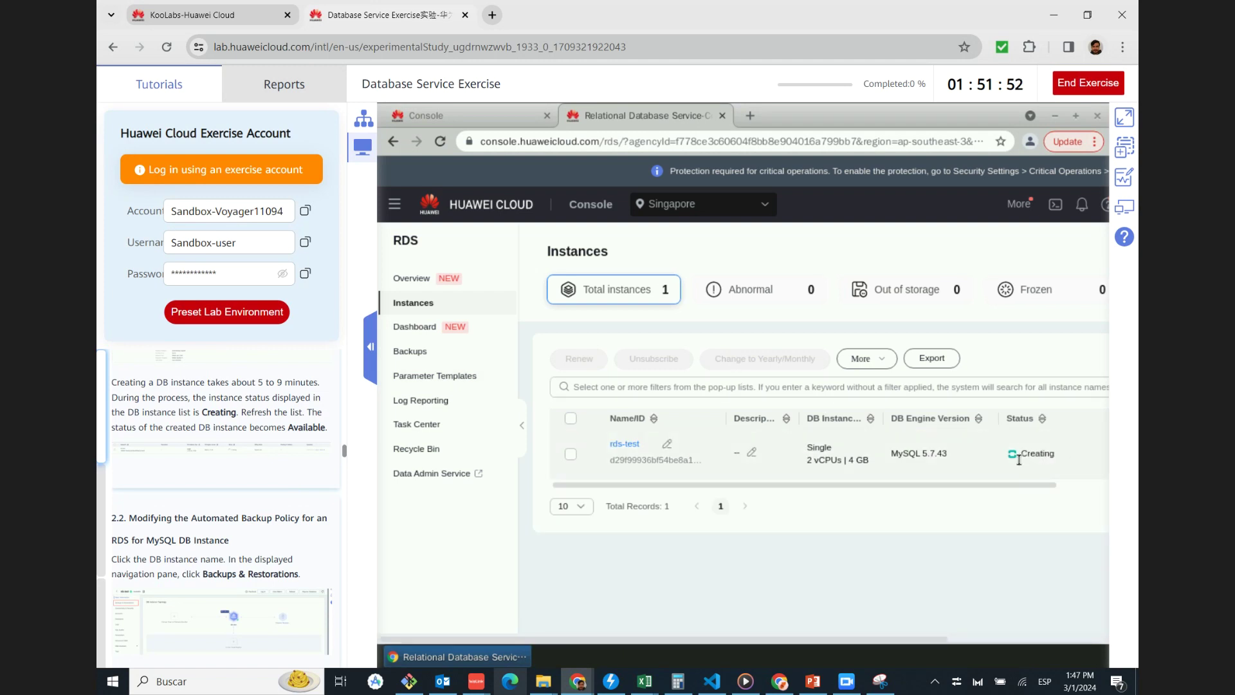
scroll(251, 465, down, 1)
scroll(249, 462, down, 2)
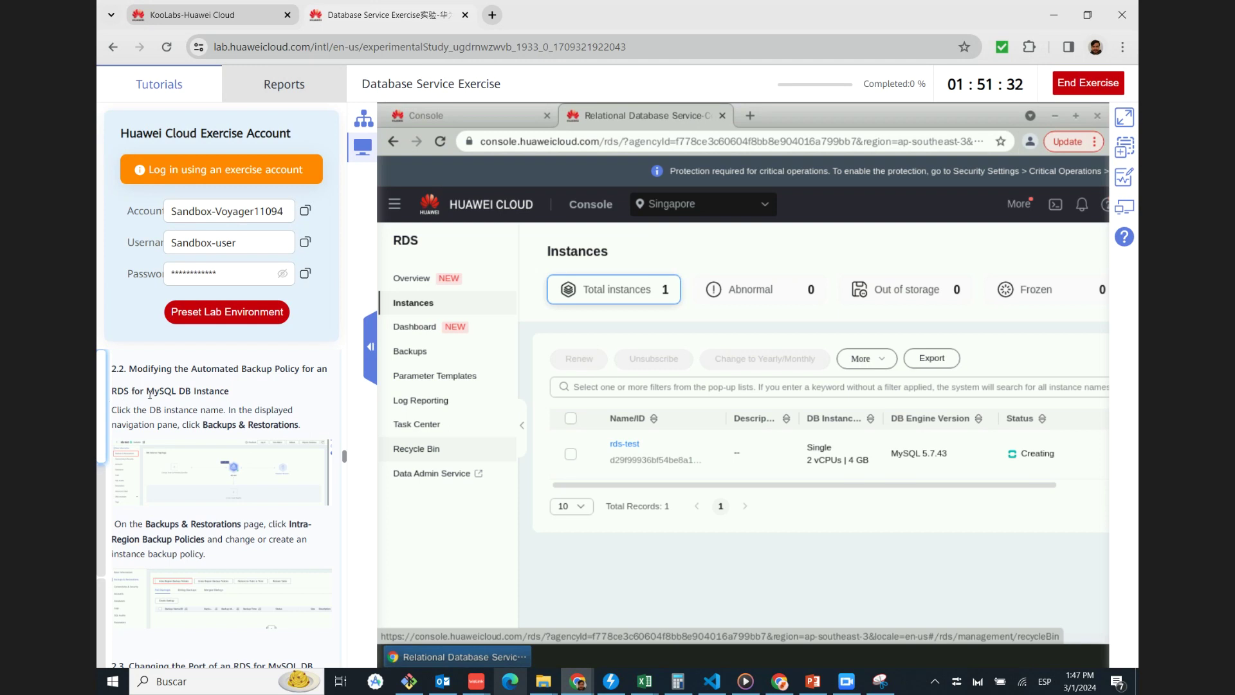
scroll(137, 395, down, 2)
scroll(148, 402, up, 2)
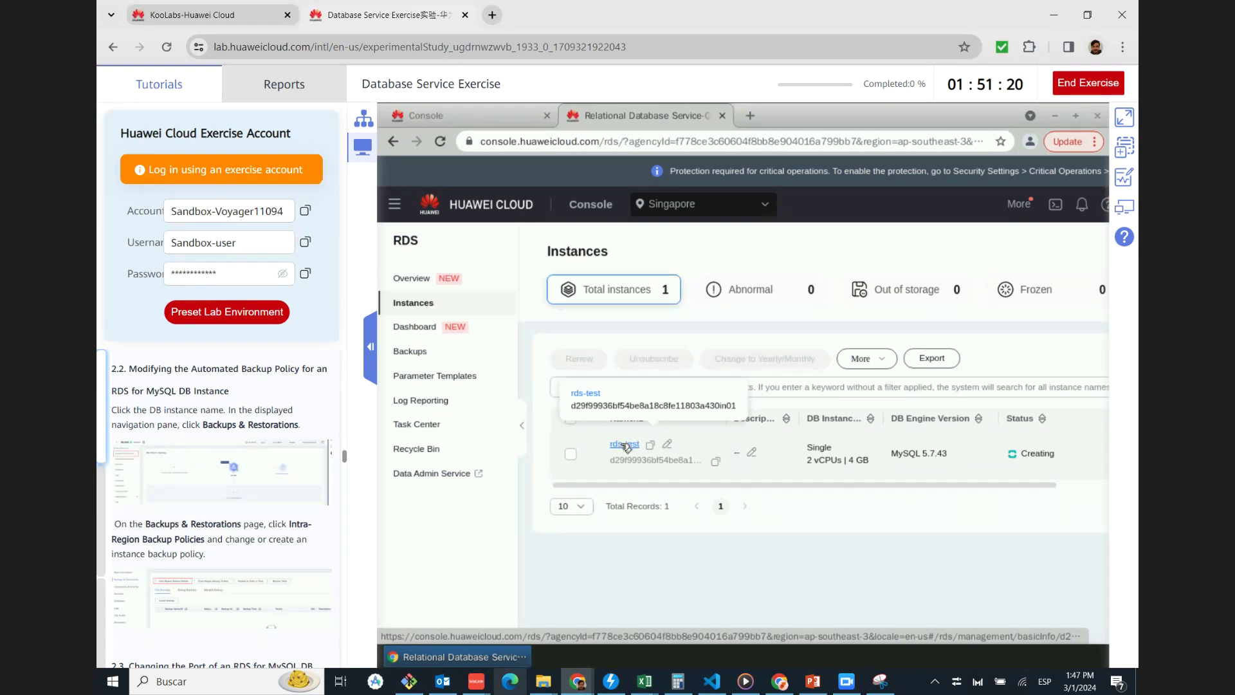
Open rds-test's Basic Information page and compare it with the tutorial's topology screenshot
click(624, 445)
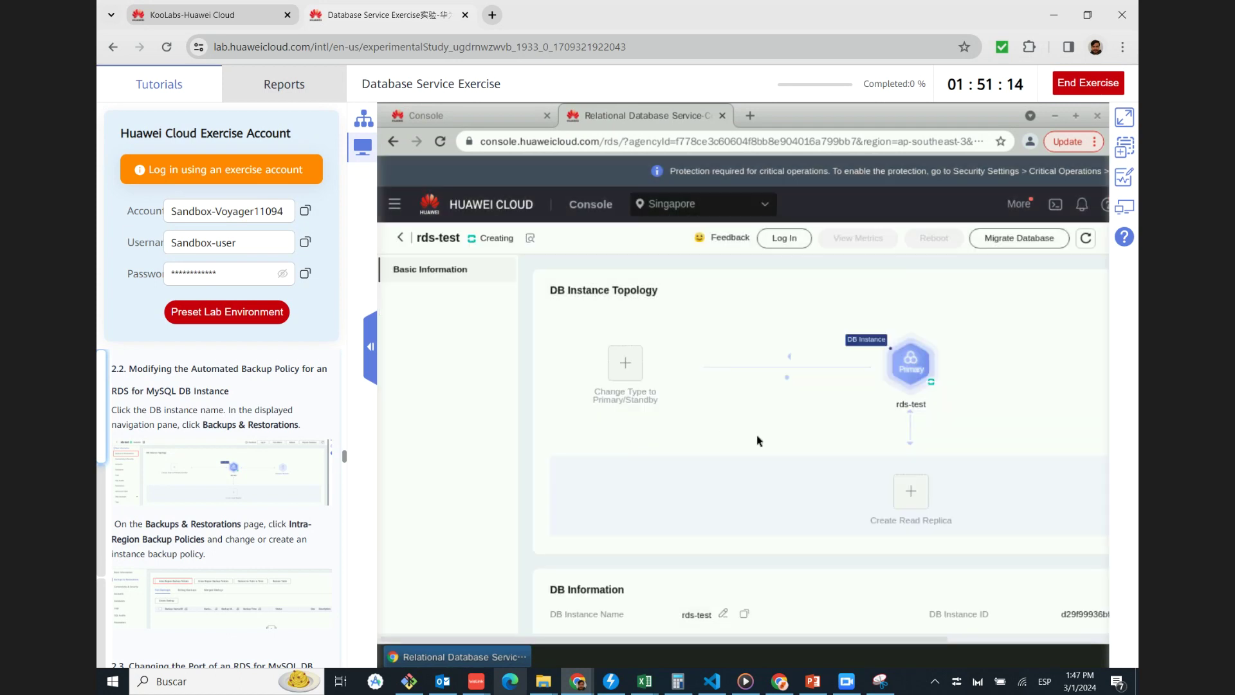
scroll(758, 441, down, 3)
scroll(763, 434, down, 1)
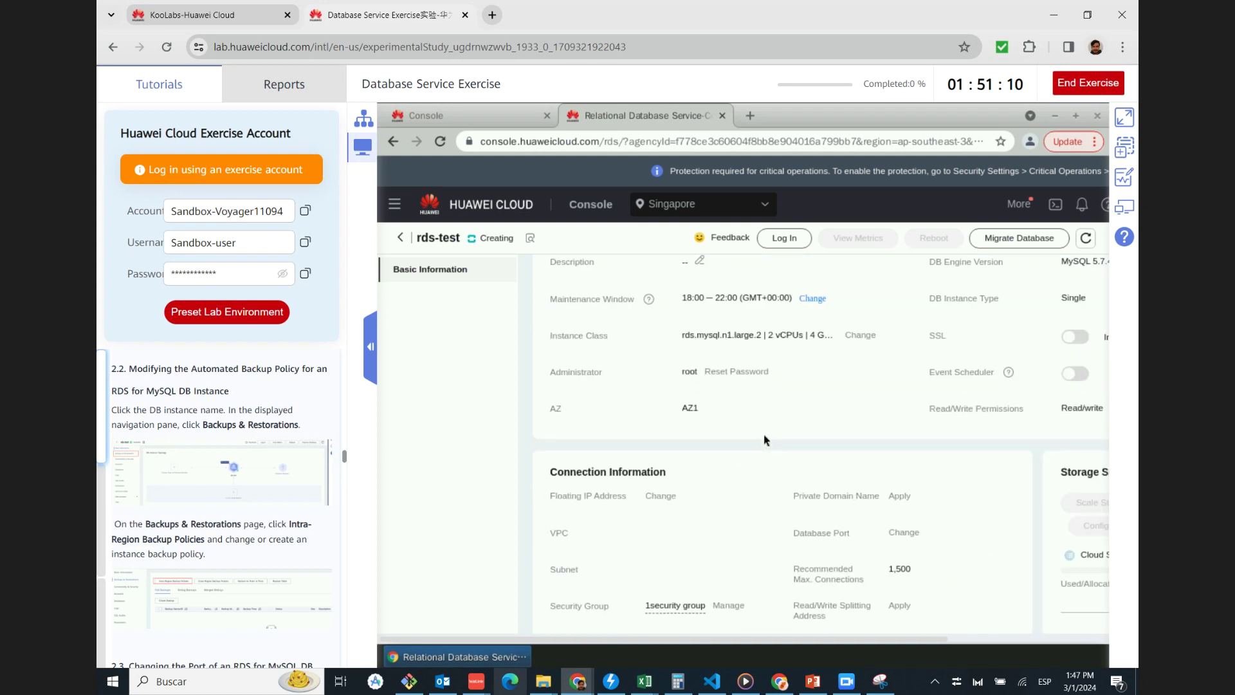
scroll(763, 434, down, 2)
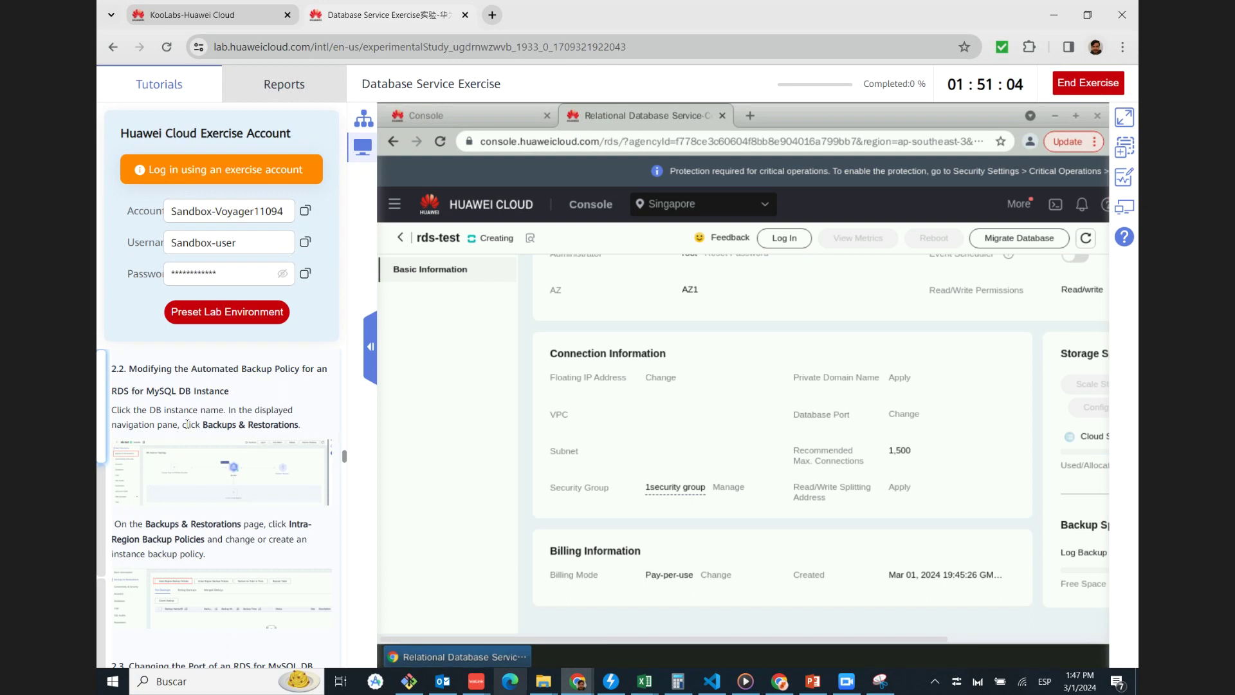
click(246, 465)
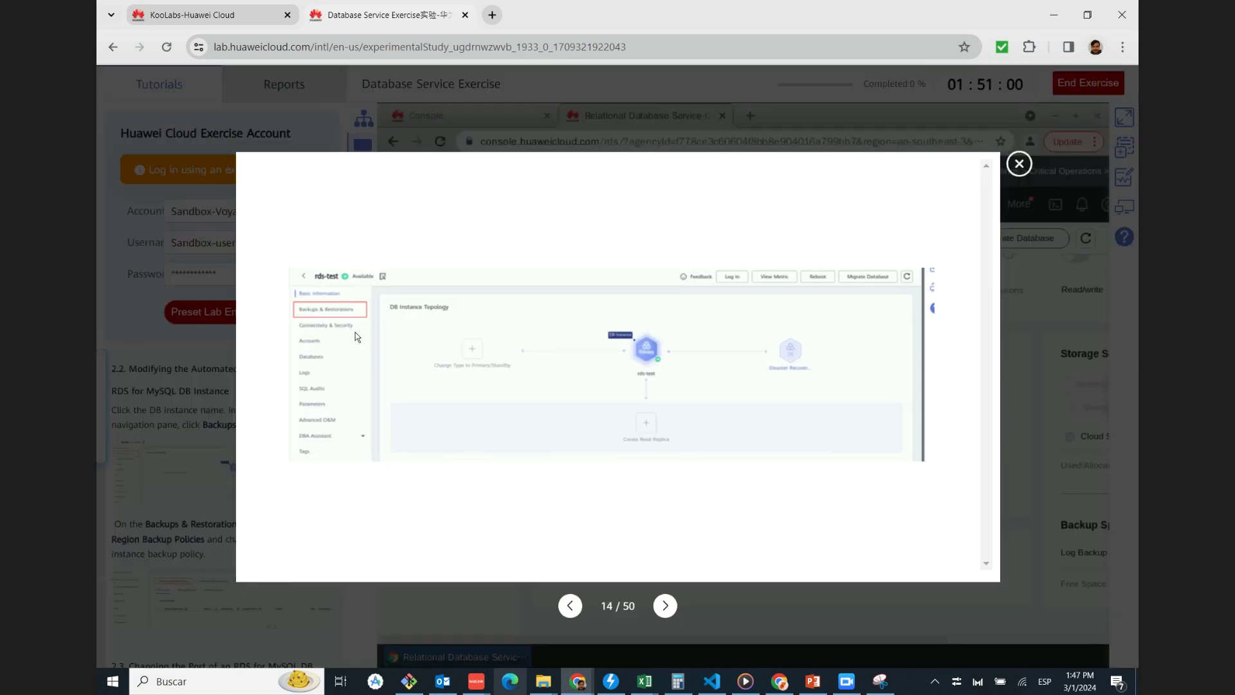
click(1019, 164)
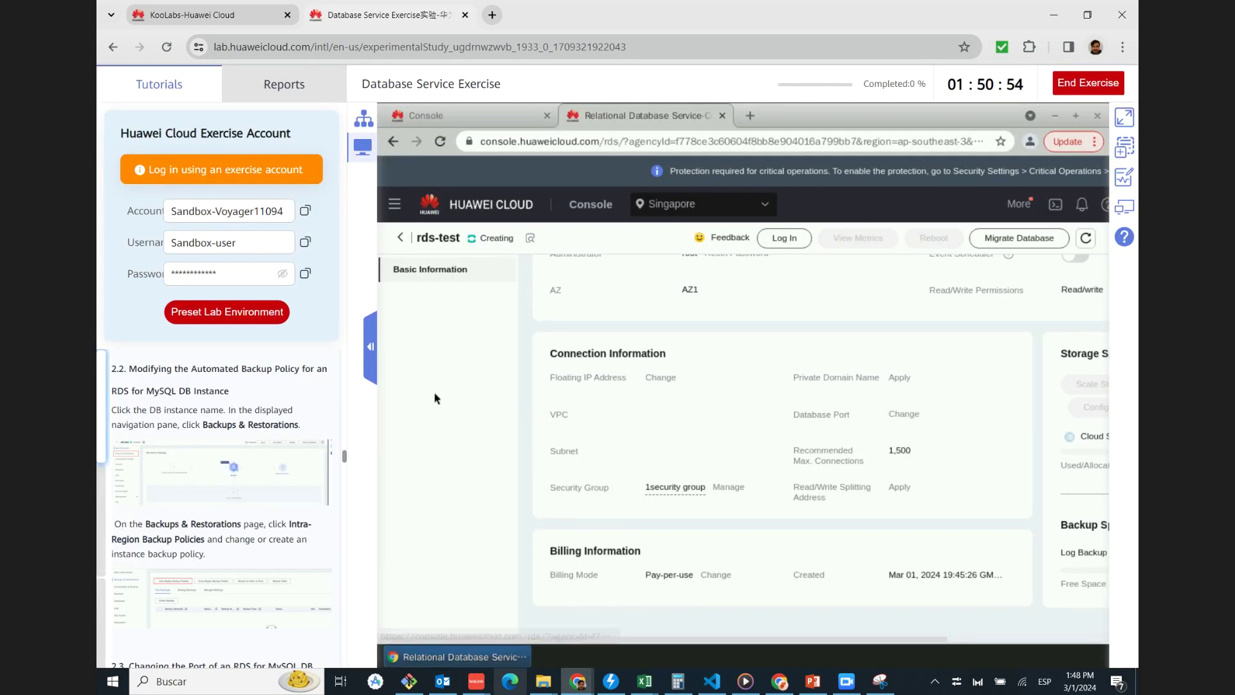
click(180, 479)
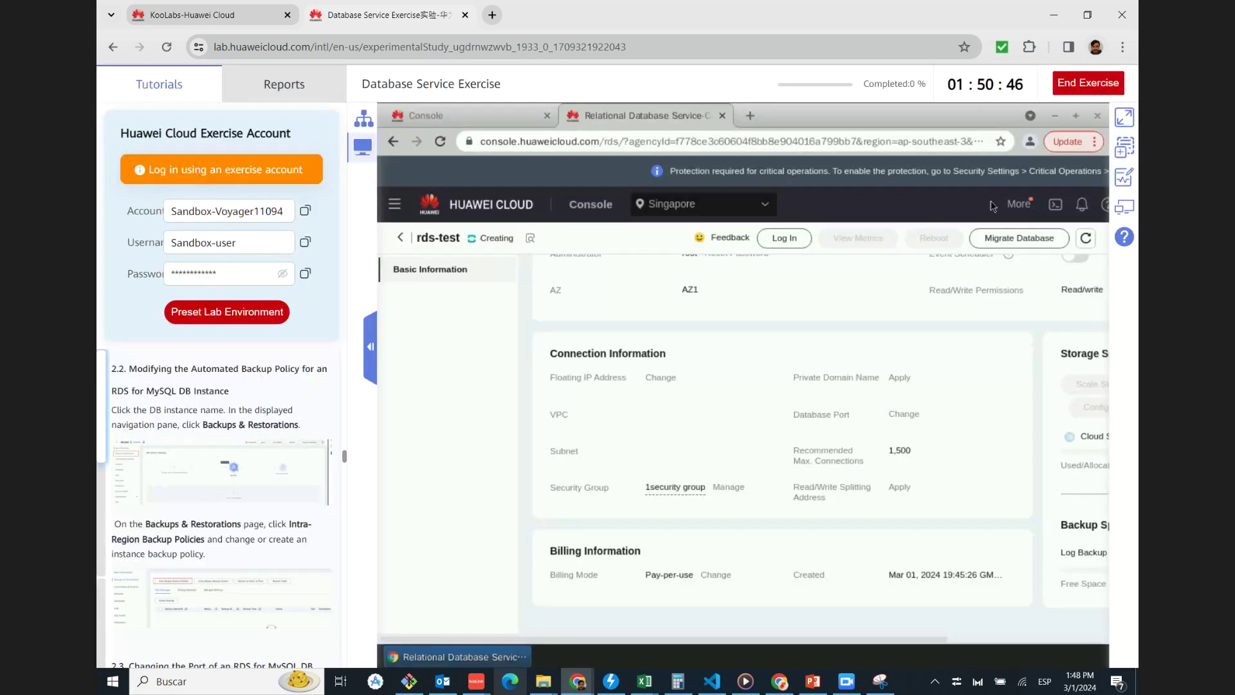
click(1019, 163)
Refresh the rds-test details to check whether it is still Creating
scroll(618, 360, up, 1)
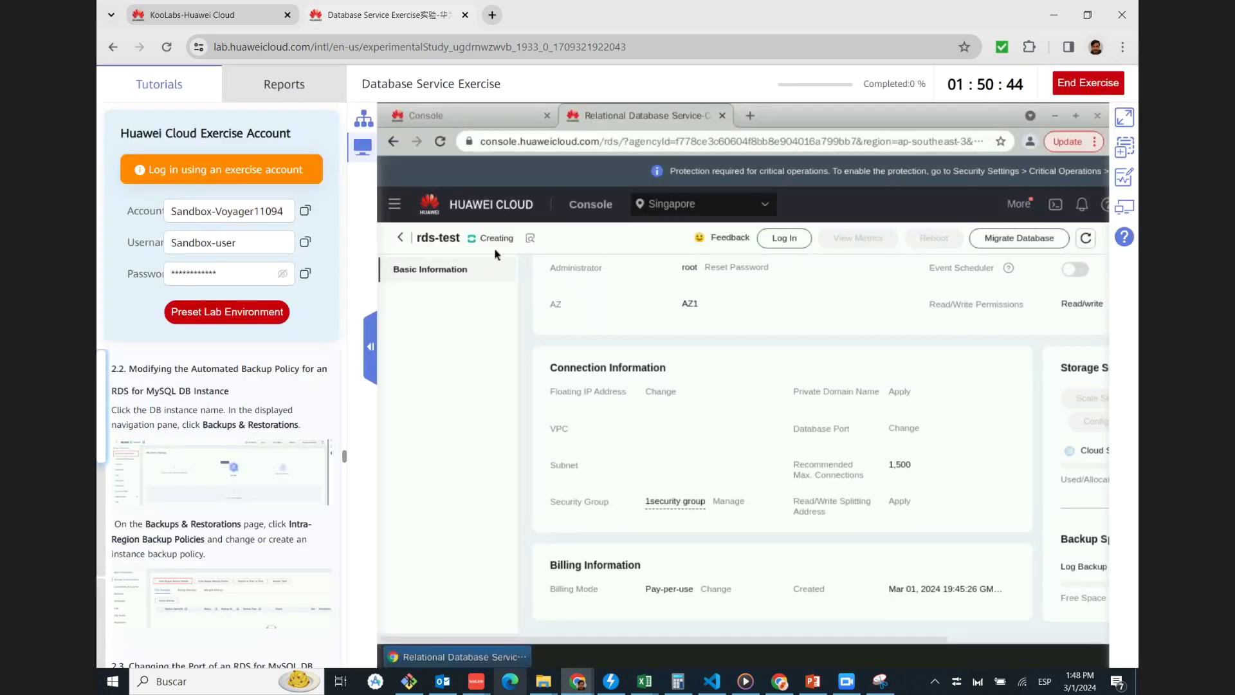
scroll(884, 337, up, 1)
scroll(1081, 247, up, 1)
click(1086, 239)
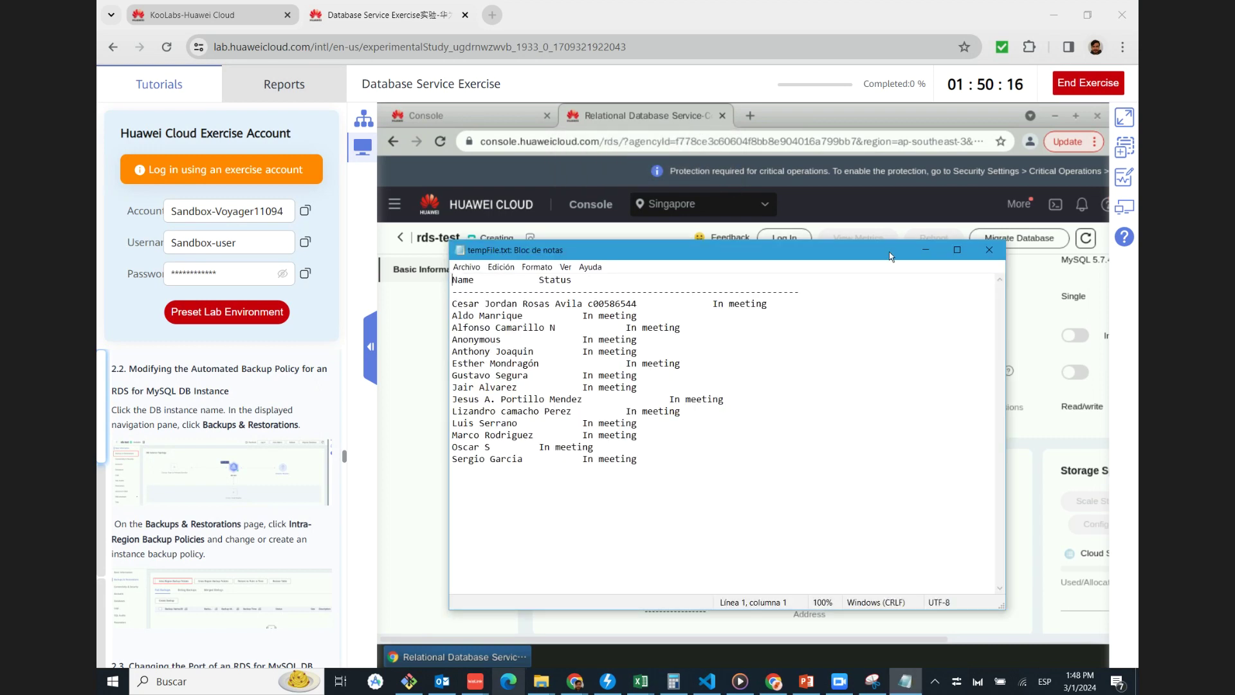
Minimise the tempFile.txt Notepad window
click(926, 250)
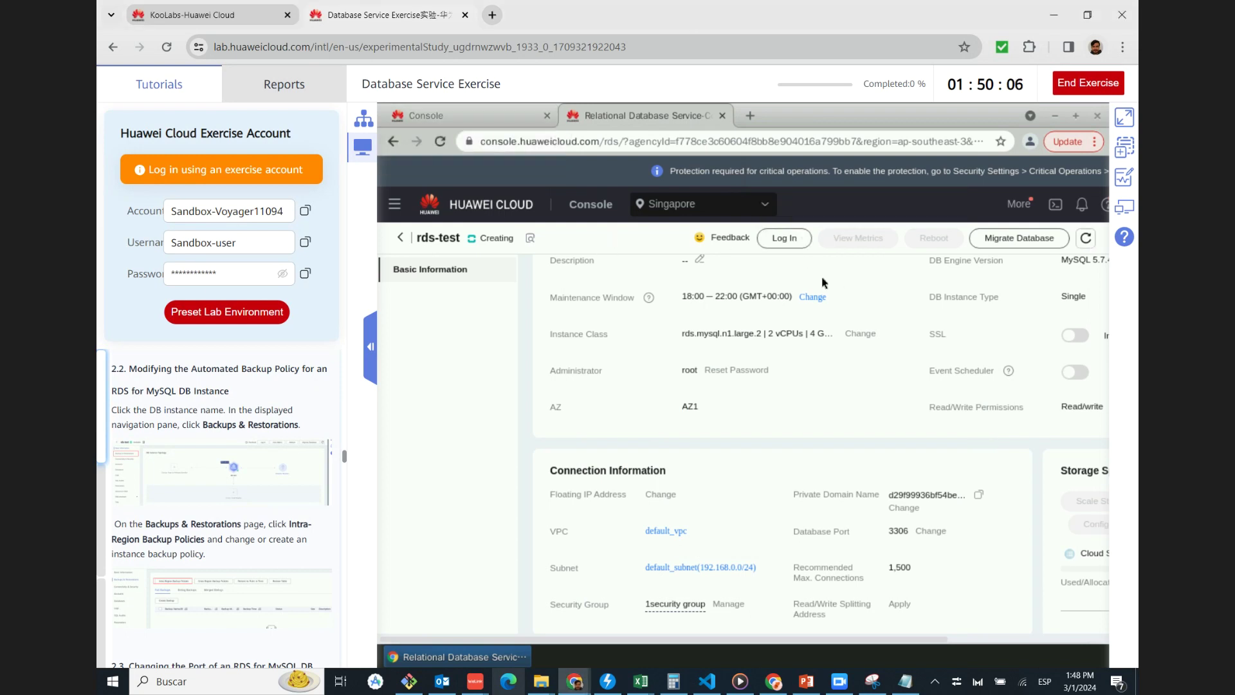
Refresh the rds-test details repeatedly while it is still Creating
click(1086, 238)
click(1093, 239)
scroll(825, 480, down, 2)
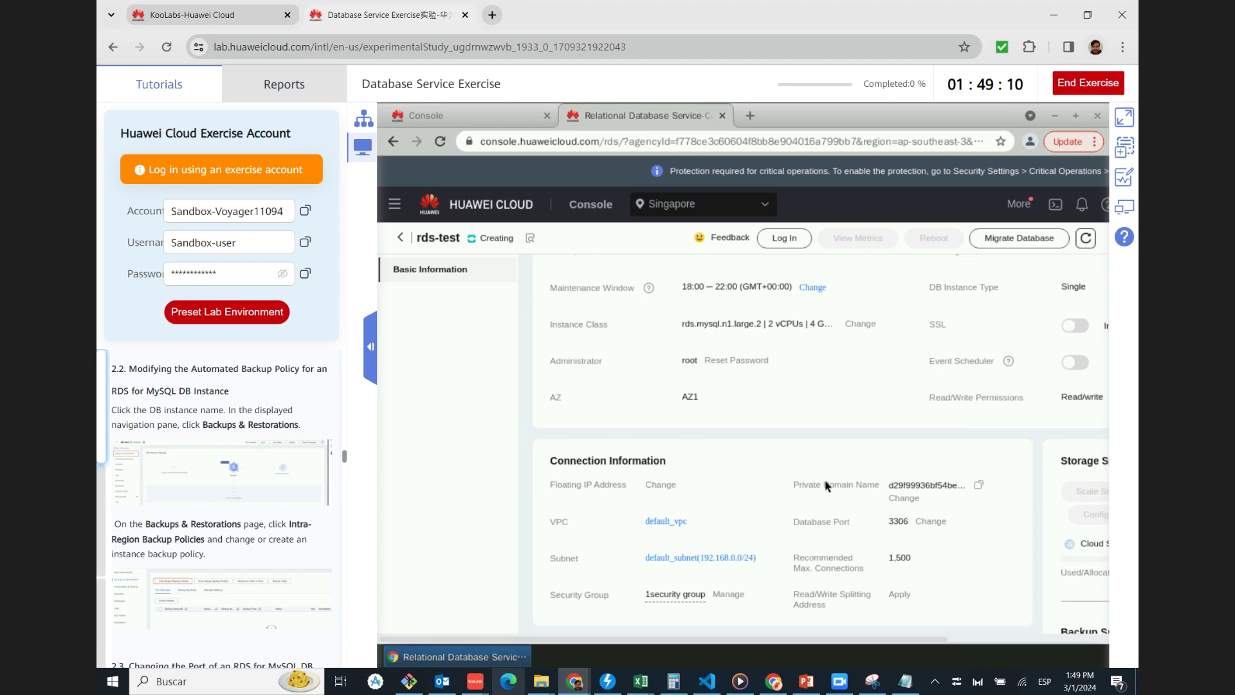
scroll(826, 484, down, 2)
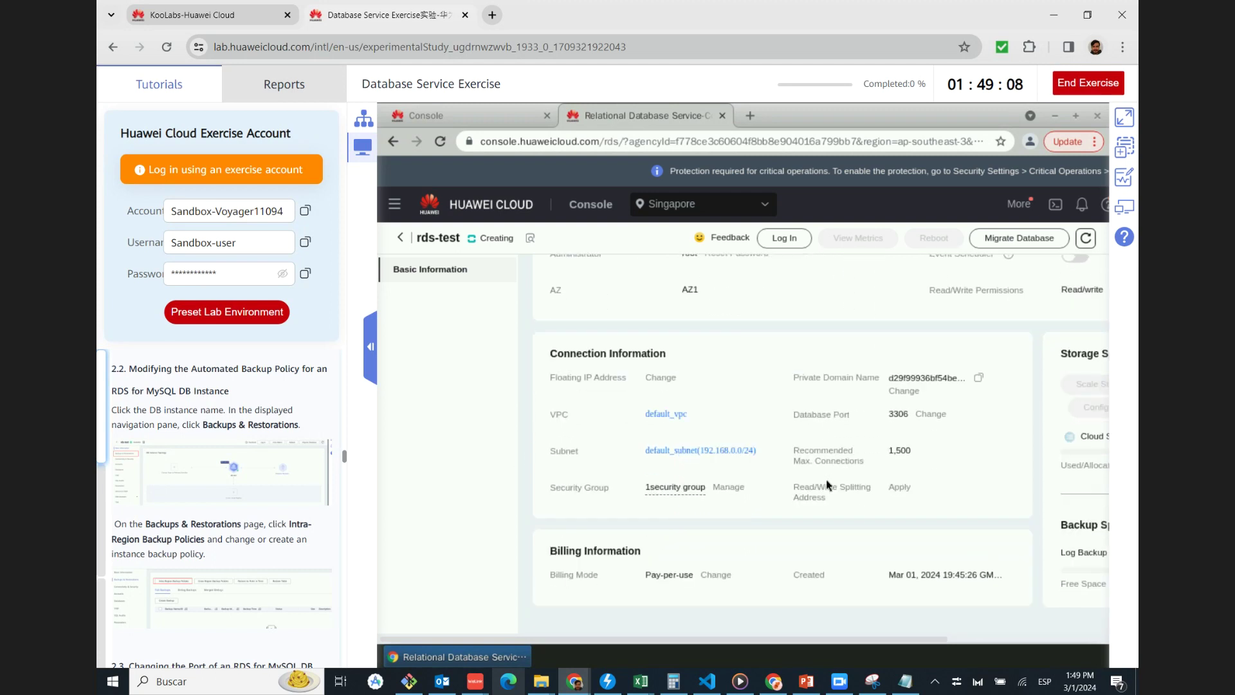
scroll(739, 556, up, 10)
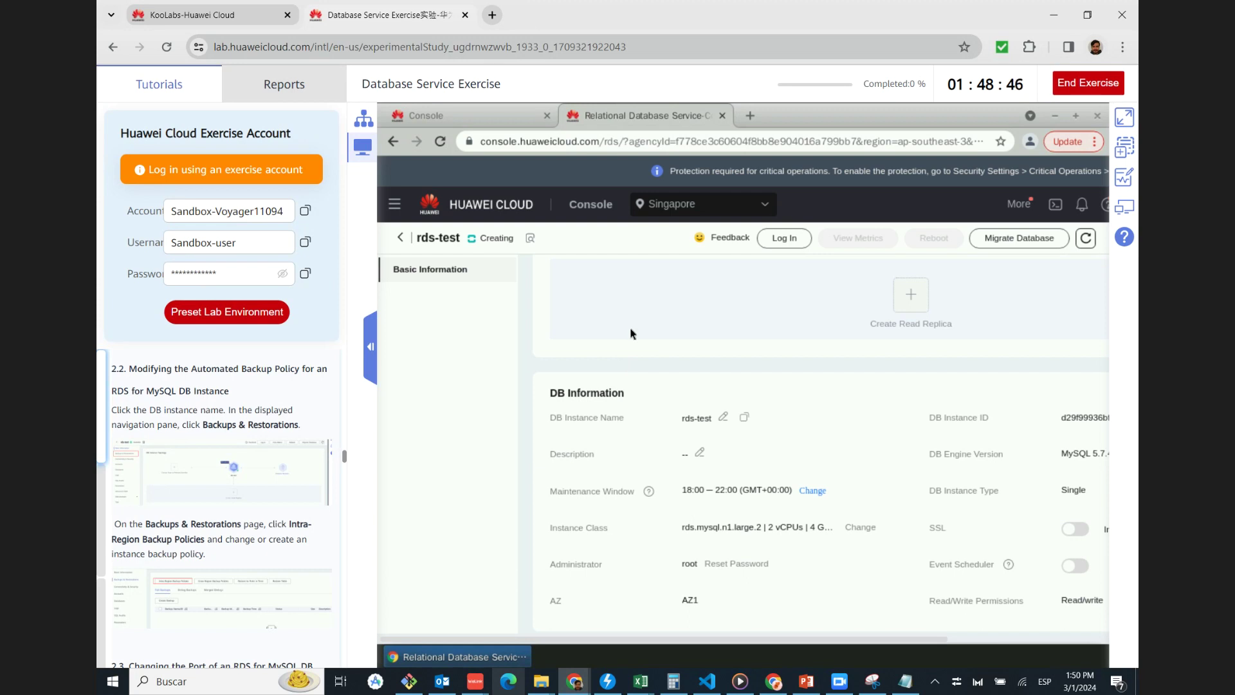
scroll(1032, 260, up, 1)
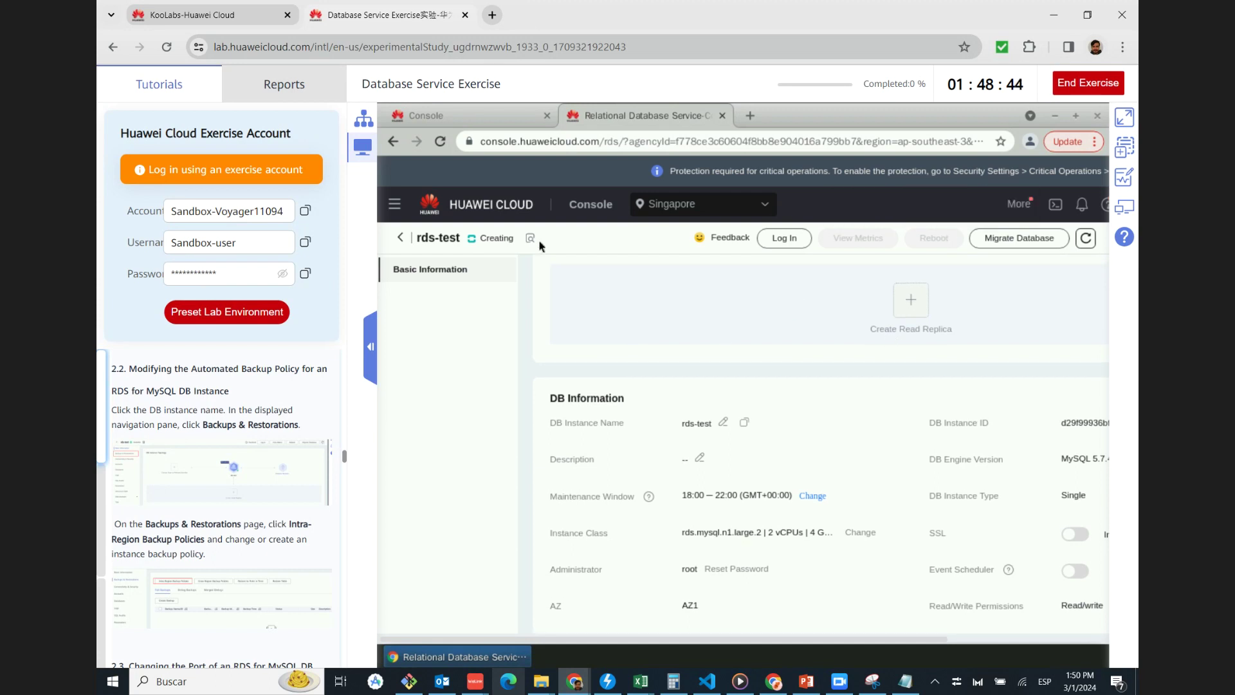
click(1087, 240)
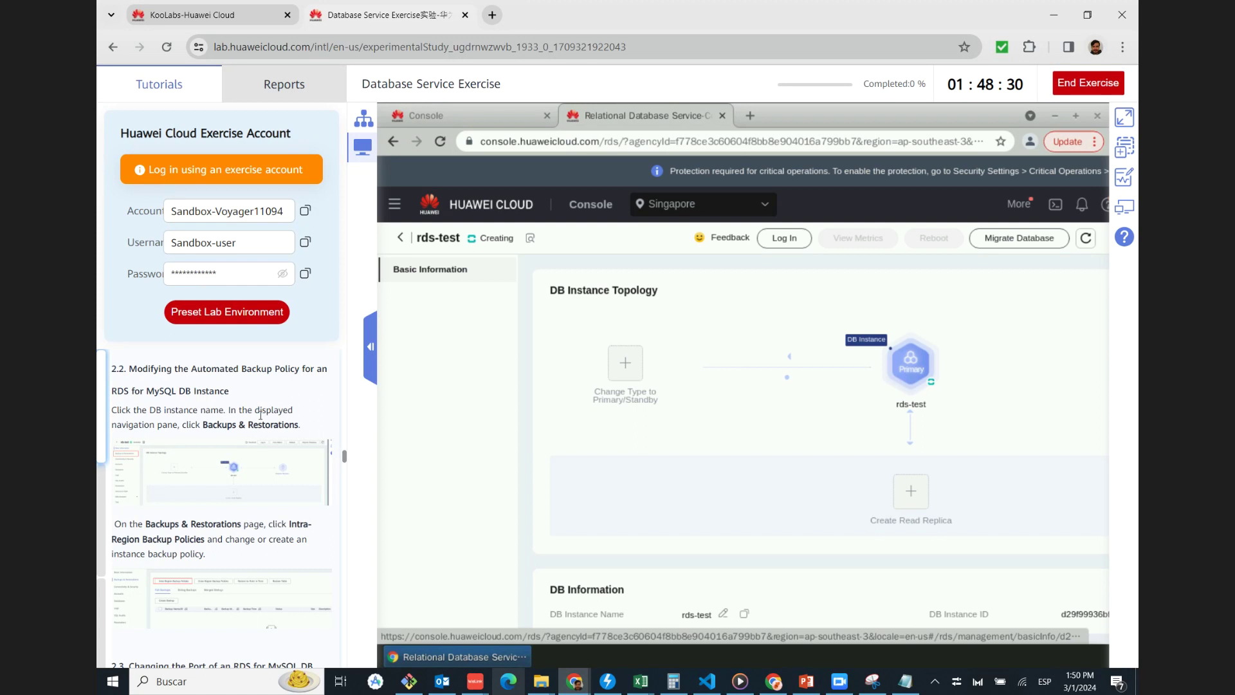
Check the tutorial's topology screenshot and wait until rds-test shows Available
click(245, 486)
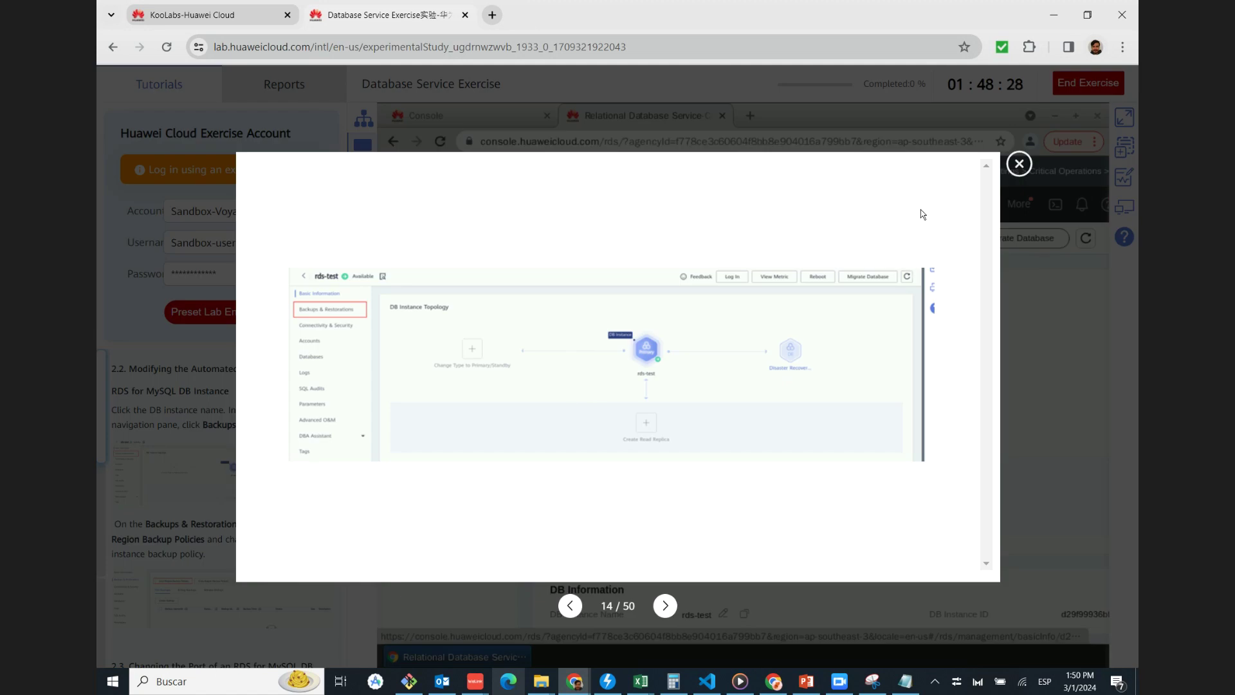
click(1019, 164)
mouse_move(912, 366)
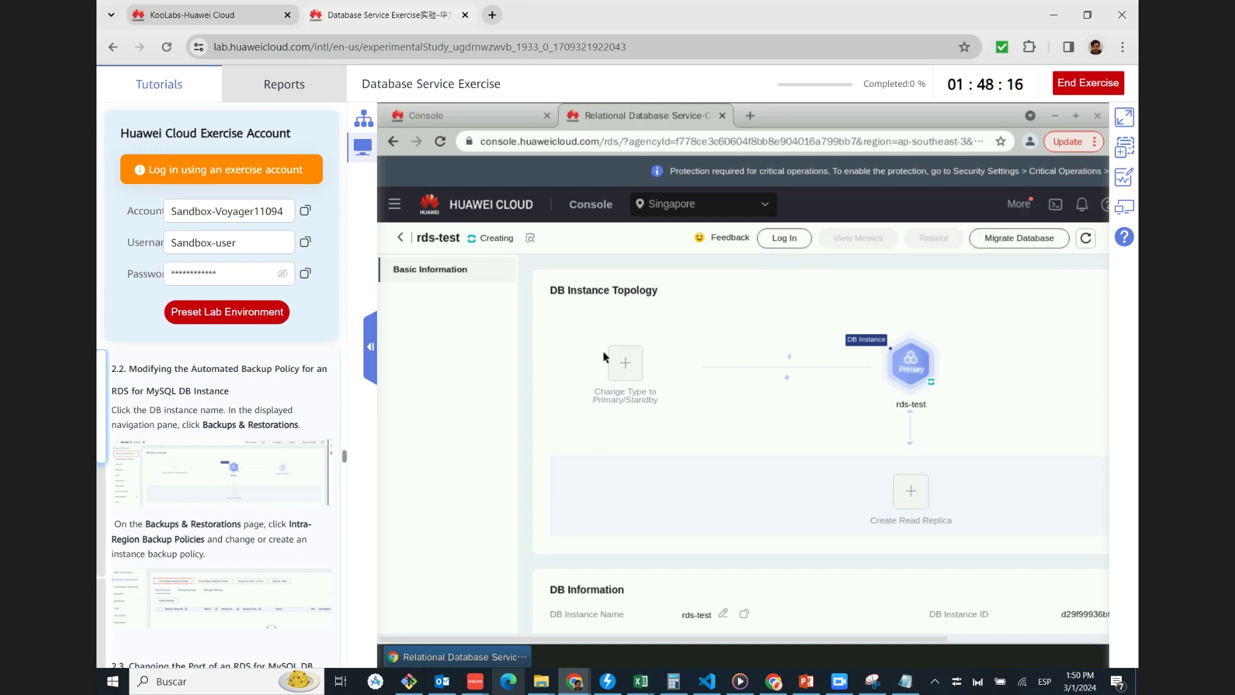
scroll(663, 415, down, 3)
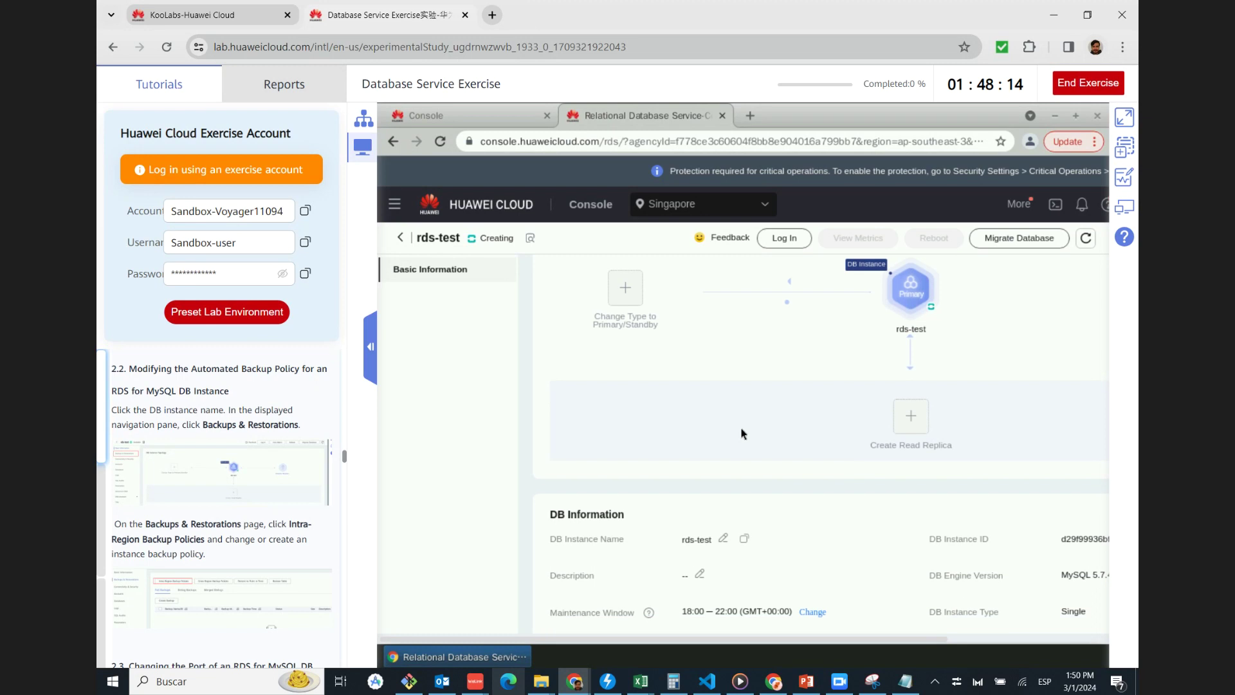
scroll(745, 434, up, 3)
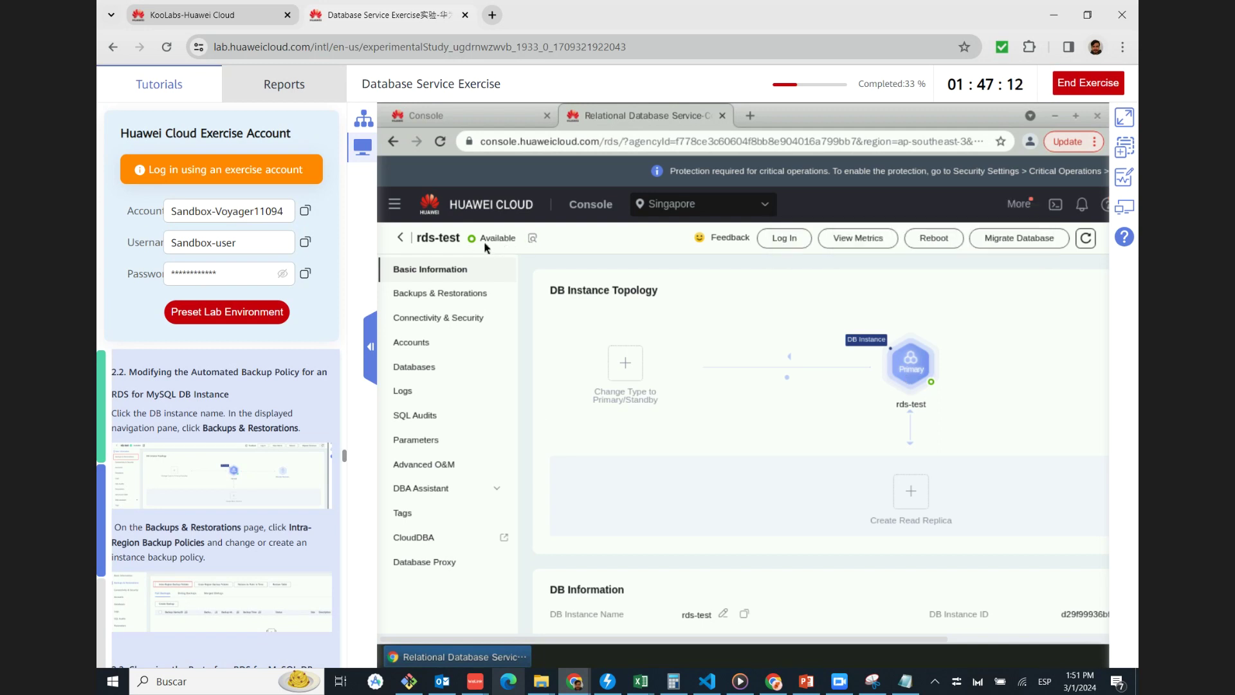
Confirm a daily automated backup policy with 7-day retention under Backups & Restorations
click(444, 294)
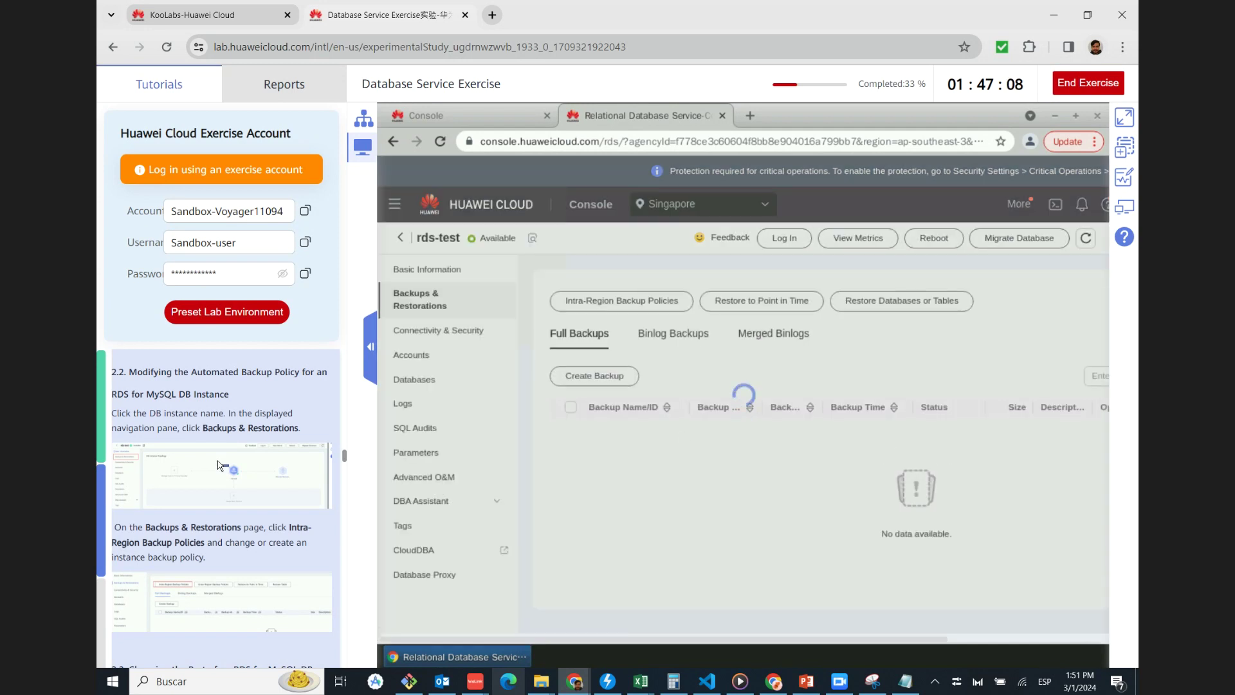
scroll(225, 466, down, 3)
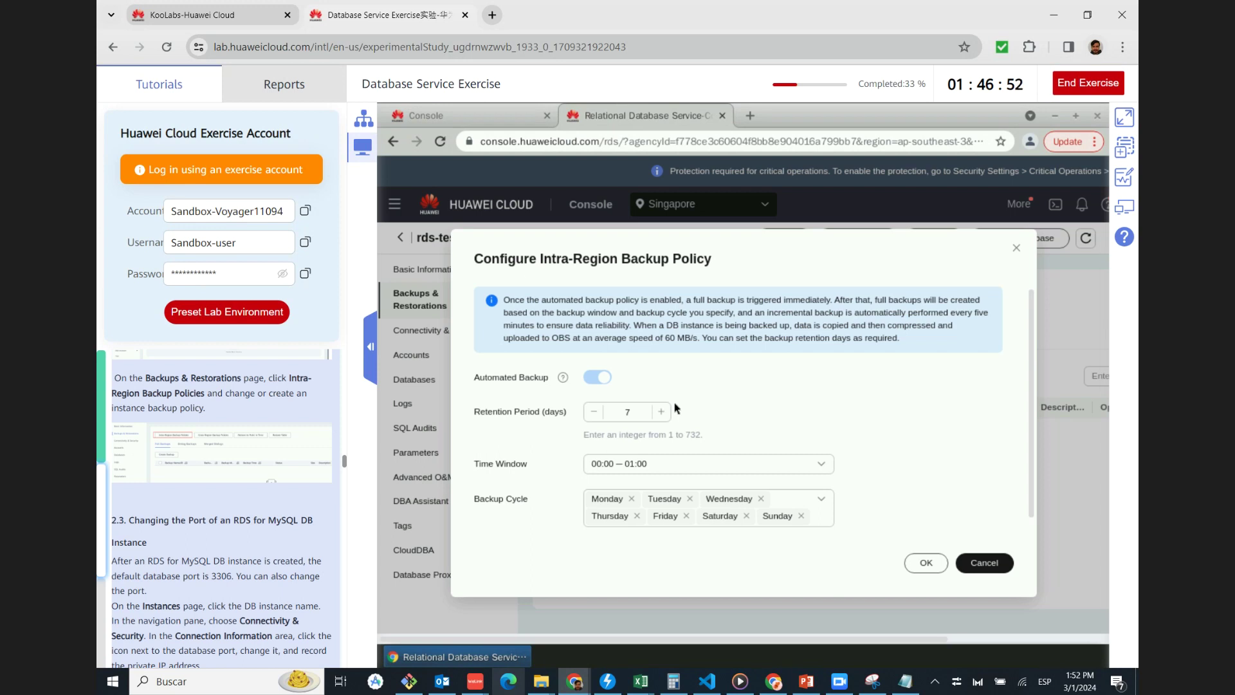
scroll(190, 454, down, 2)
scroll(189, 454, up, 2)
mouse_move(561, 379)
click(927, 563)
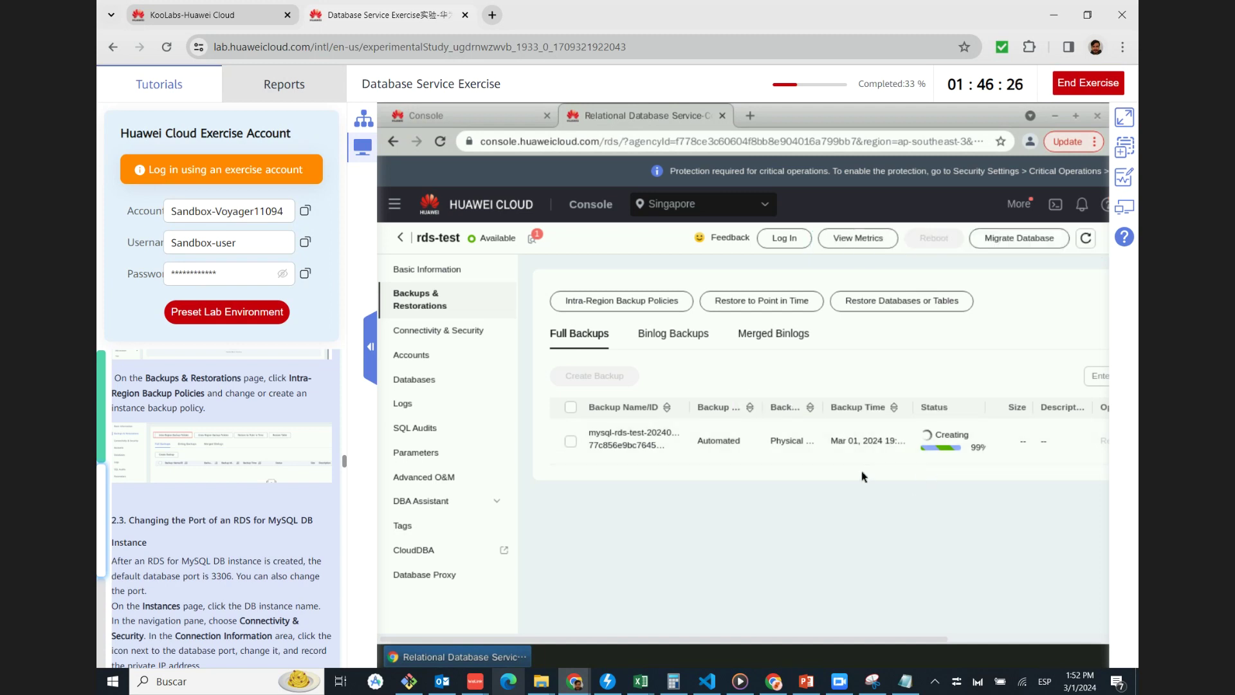
scroll(190, 485, down, 1)
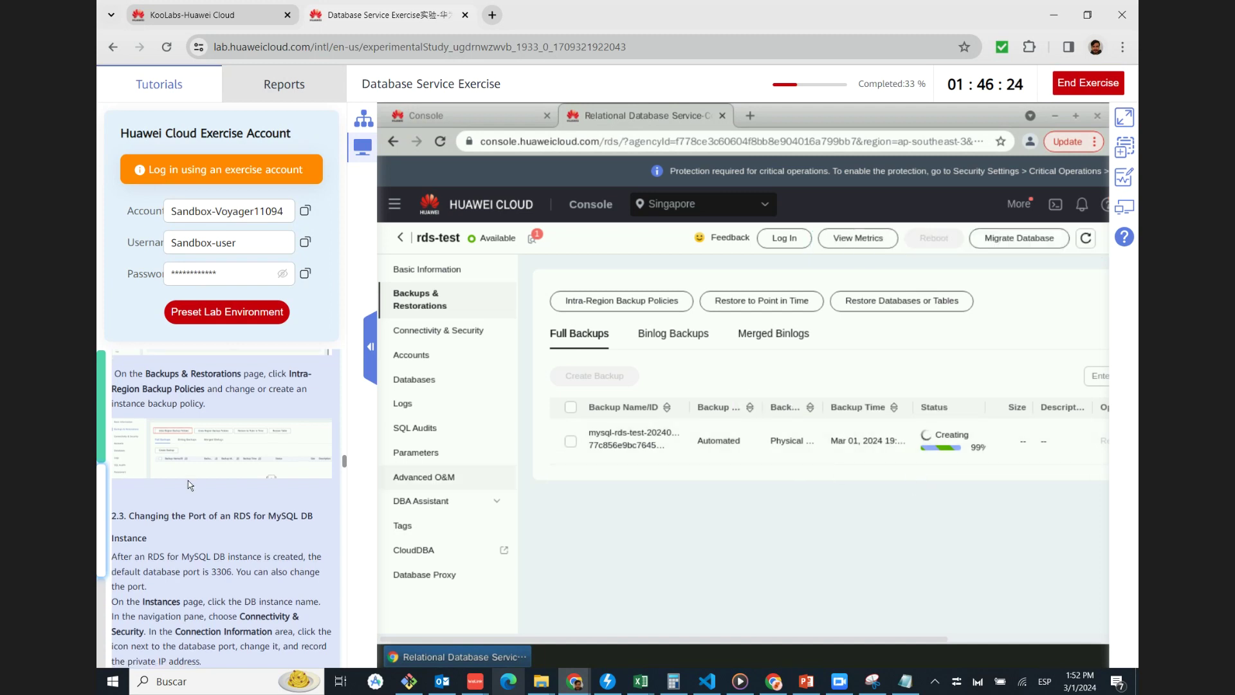
scroll(190, 485, down, 3)
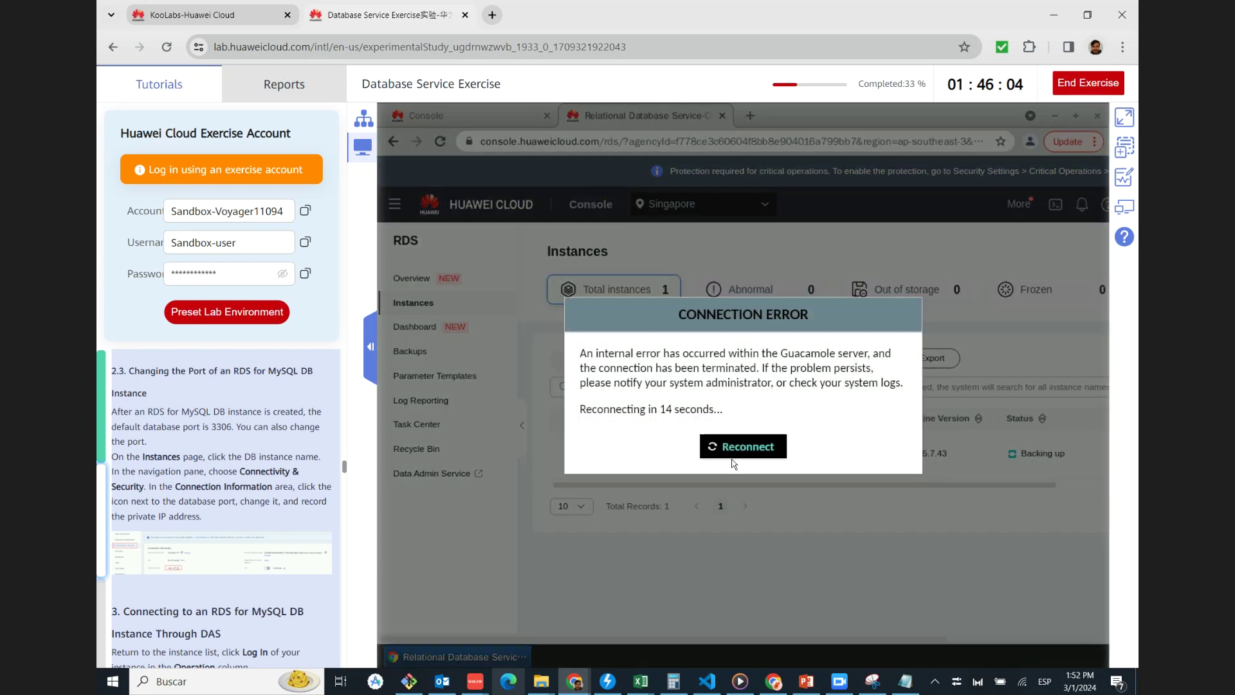
Reconnect to the lab desktop, reload the instances list and open rds-test's Connectivity & Security page
click(733, 454)
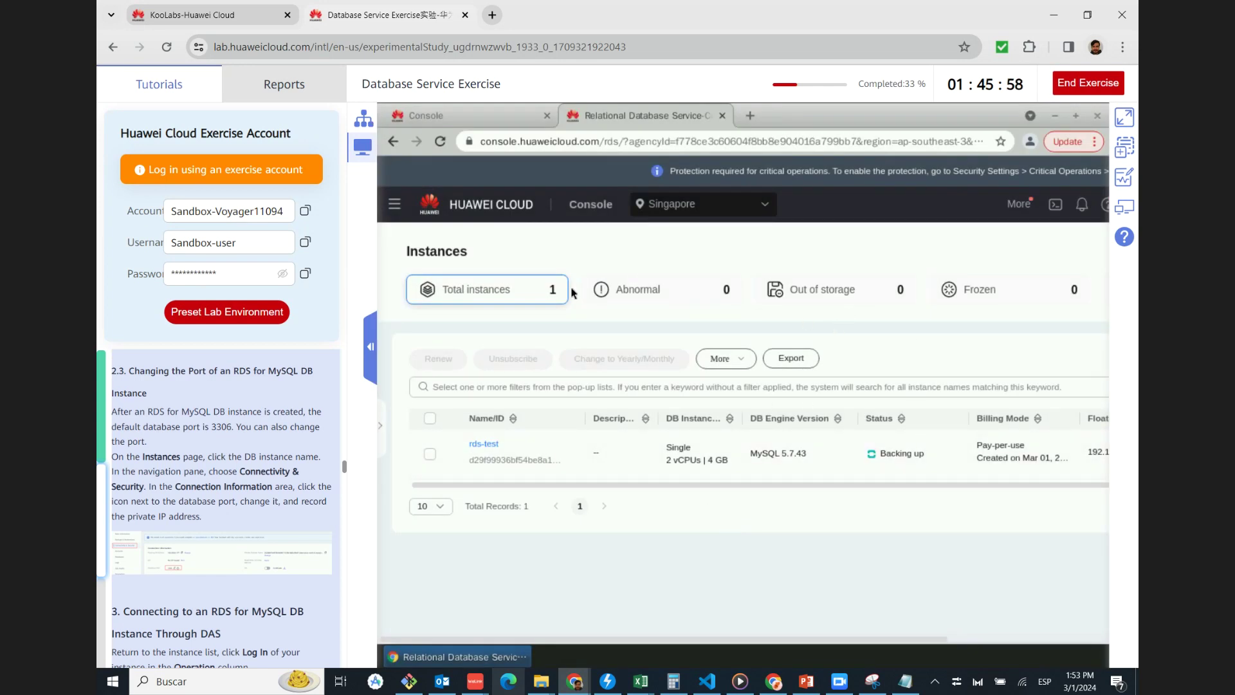
key(F5)
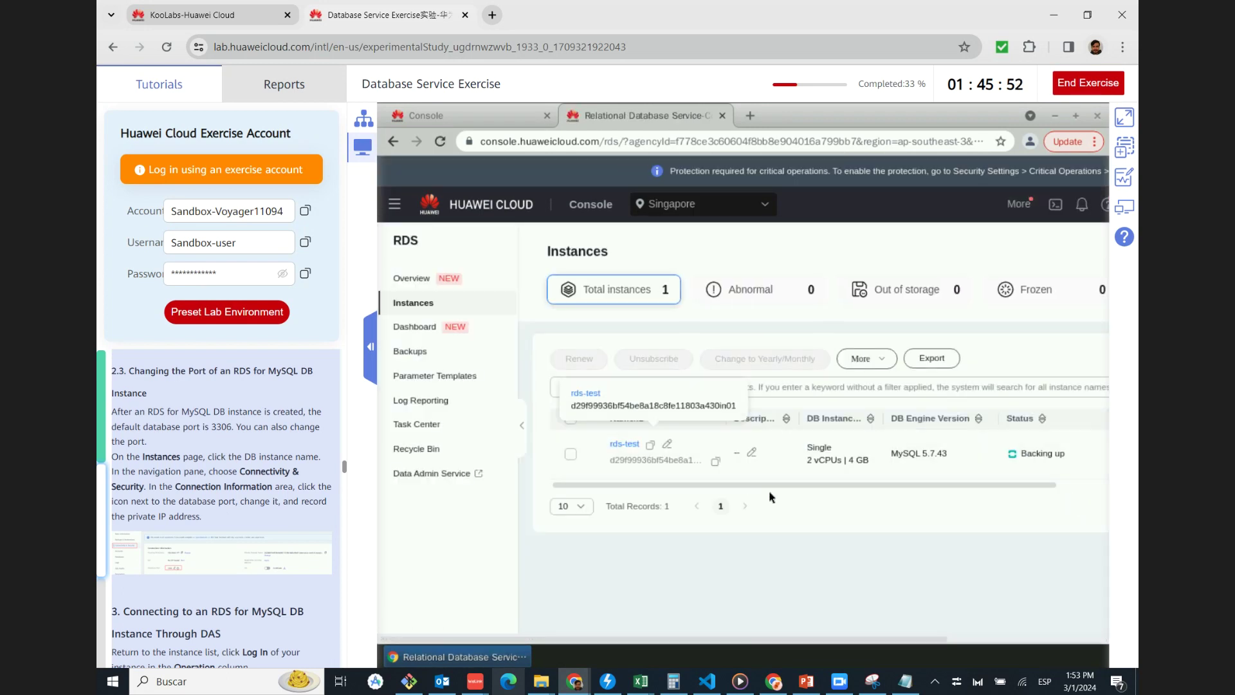
click(619, 442)
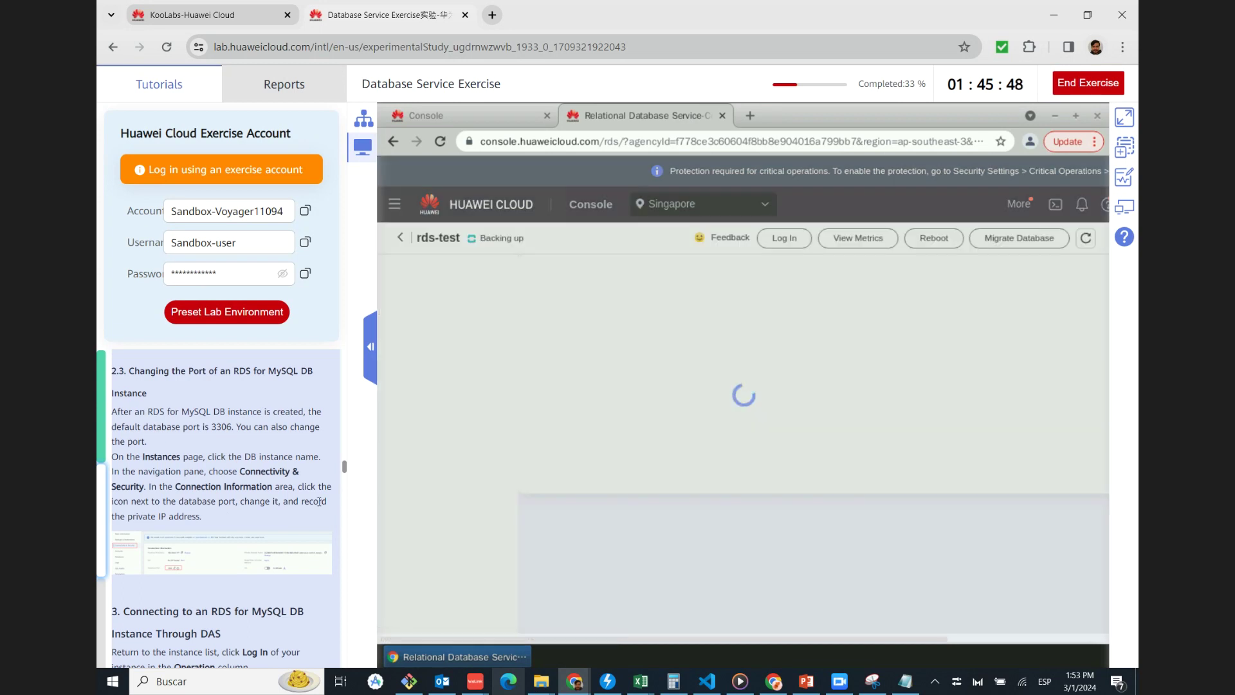
scroll(268, 491, down, 1)
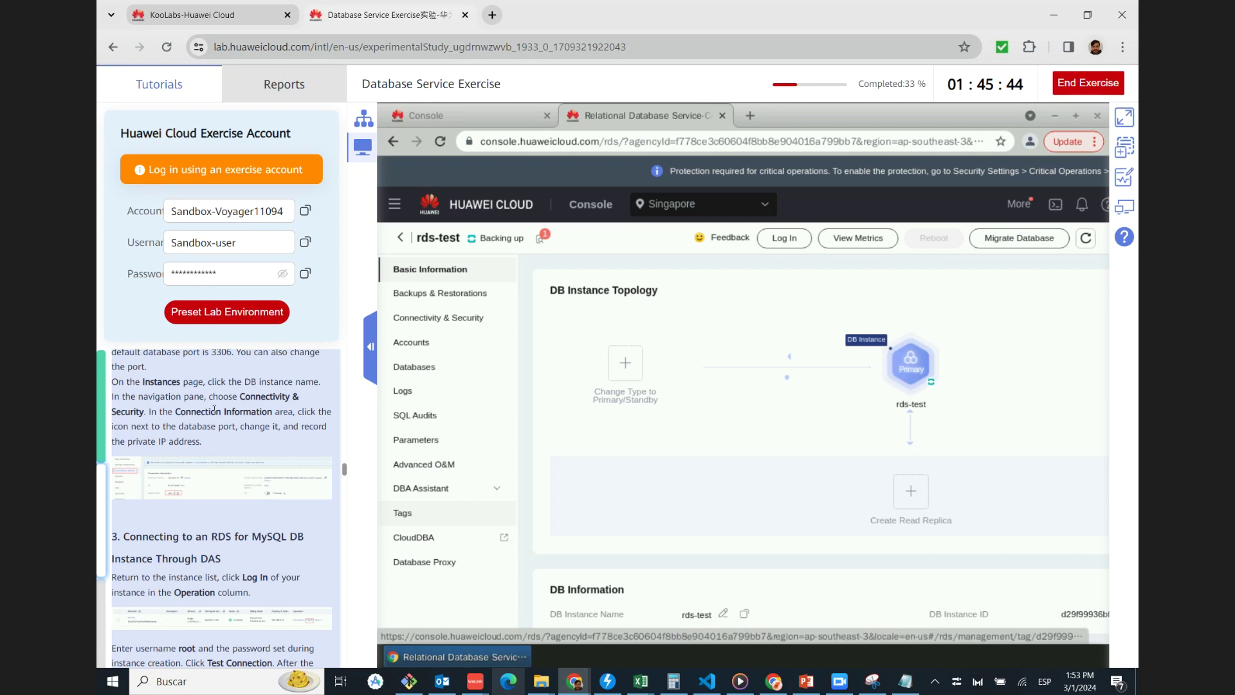
click(456, 323)
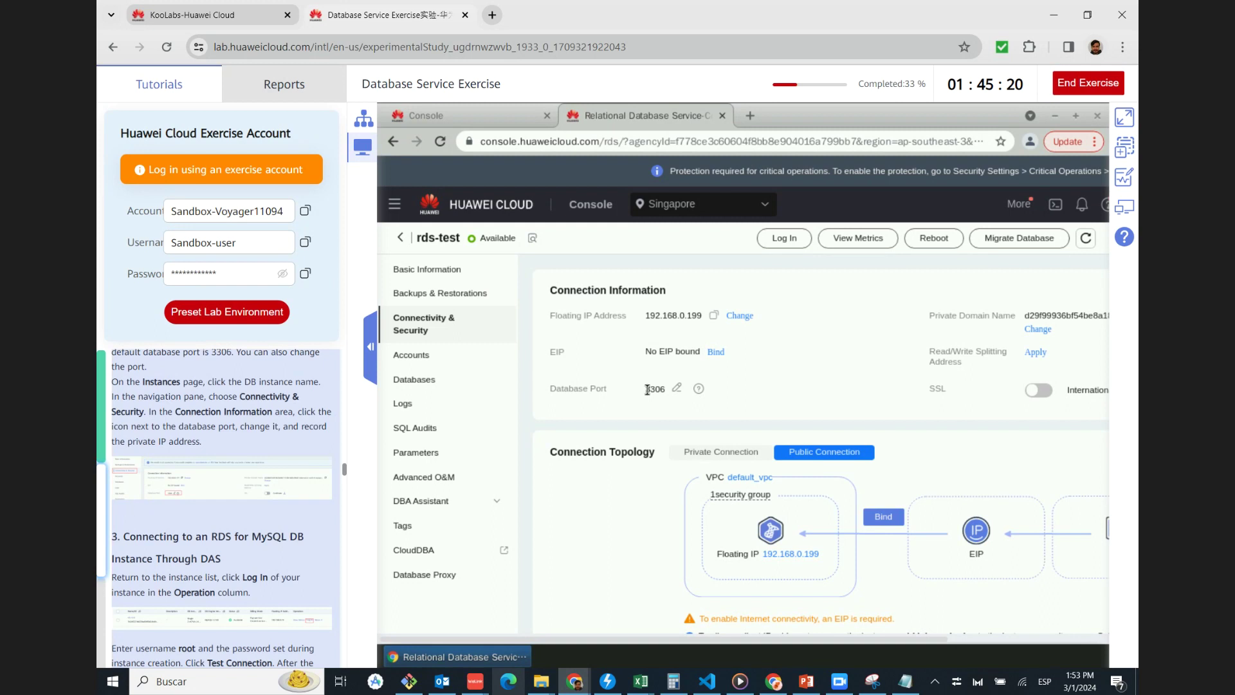
Review rds-test's connection information (port 3306, floating IP 192.168.0.199), then go back to the instances list
scroll(276, 493, down, 1)
scroll(275, 493, down, 3)
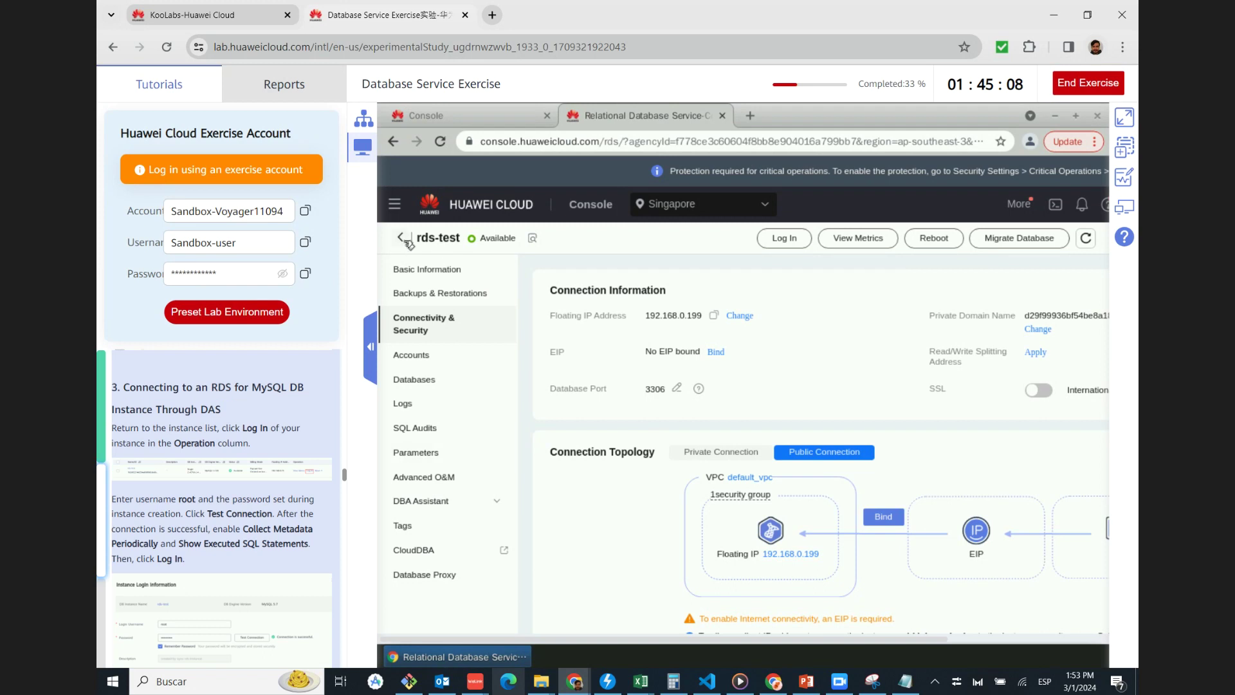
key(alt+Left)
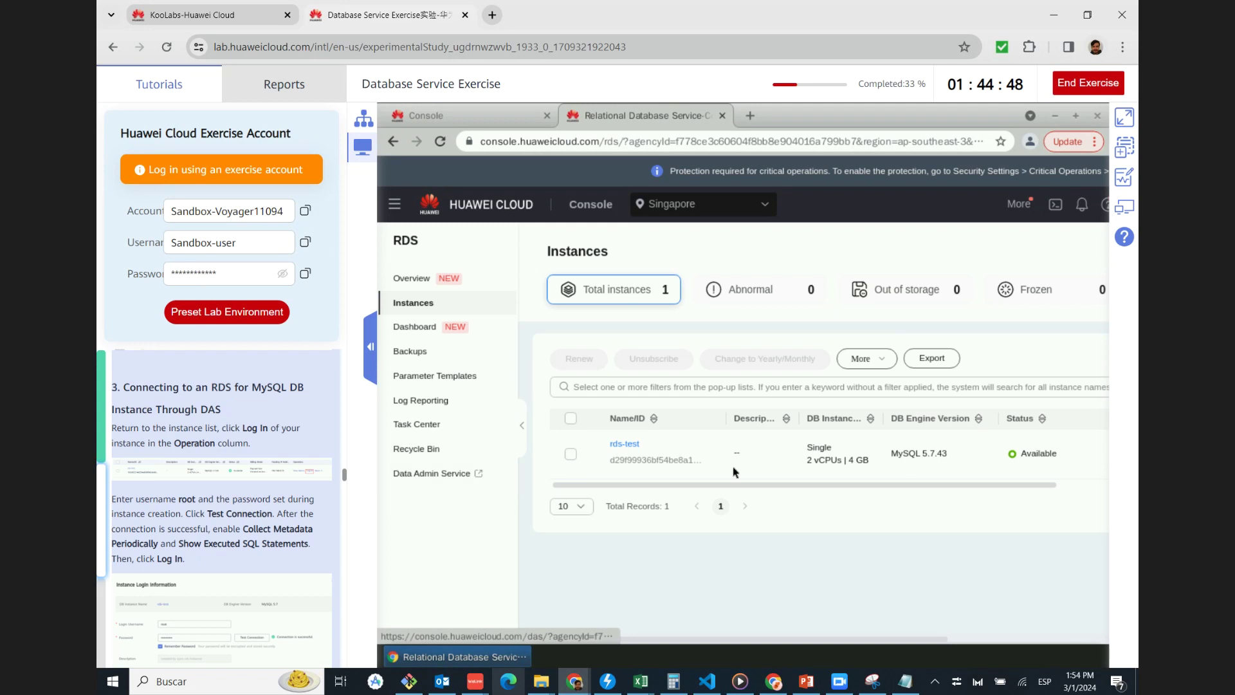
Widen the instances table and start a Data Admin Service login for rds-test as root
drag(860, 487, 1102, 490)
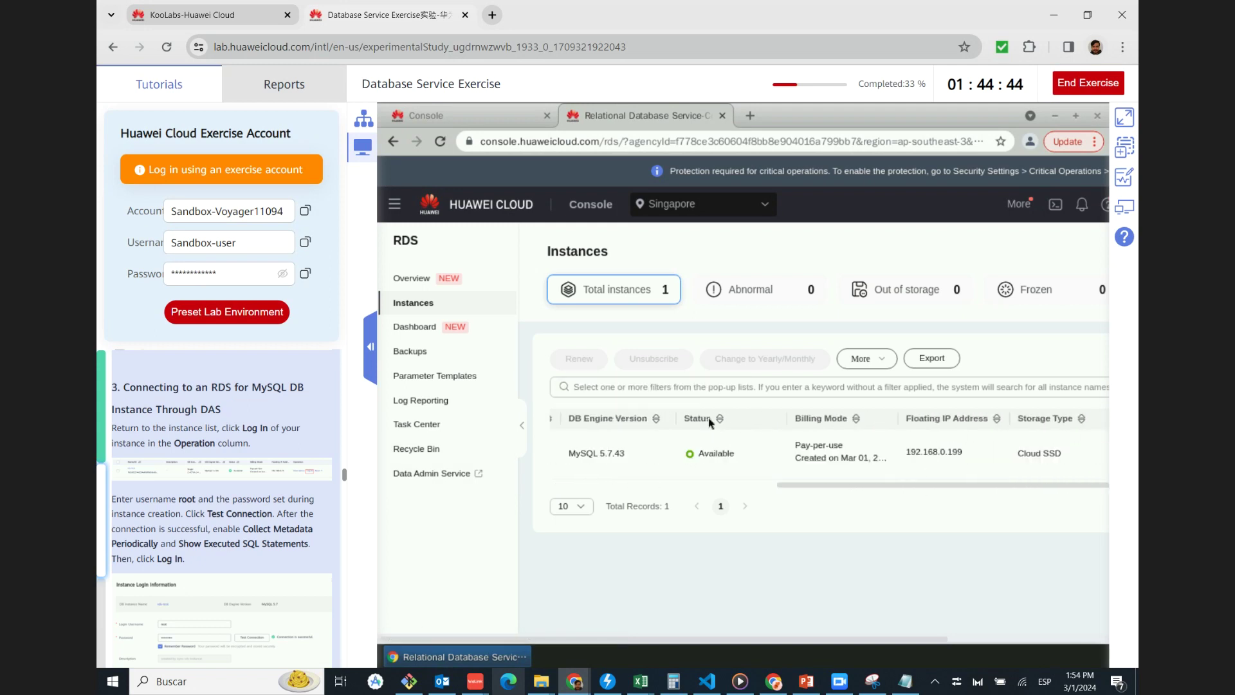
click(522, 425)
drag(828, 643, 1113, 646)
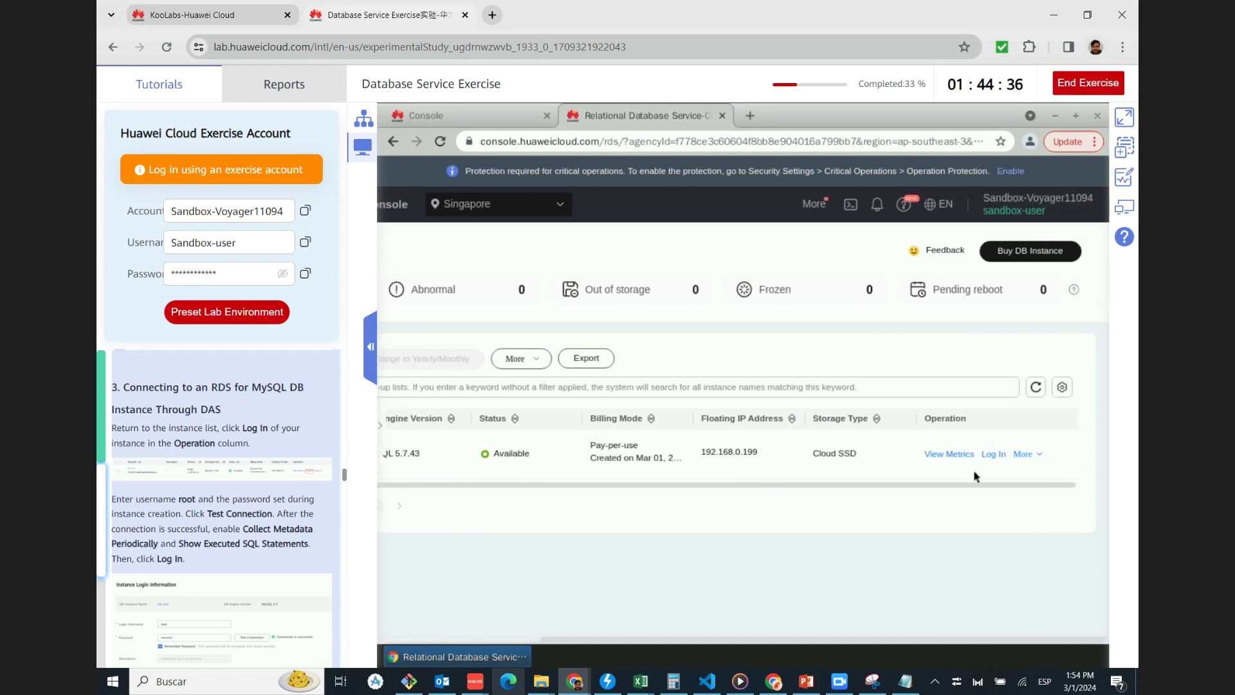
click(994, 454)
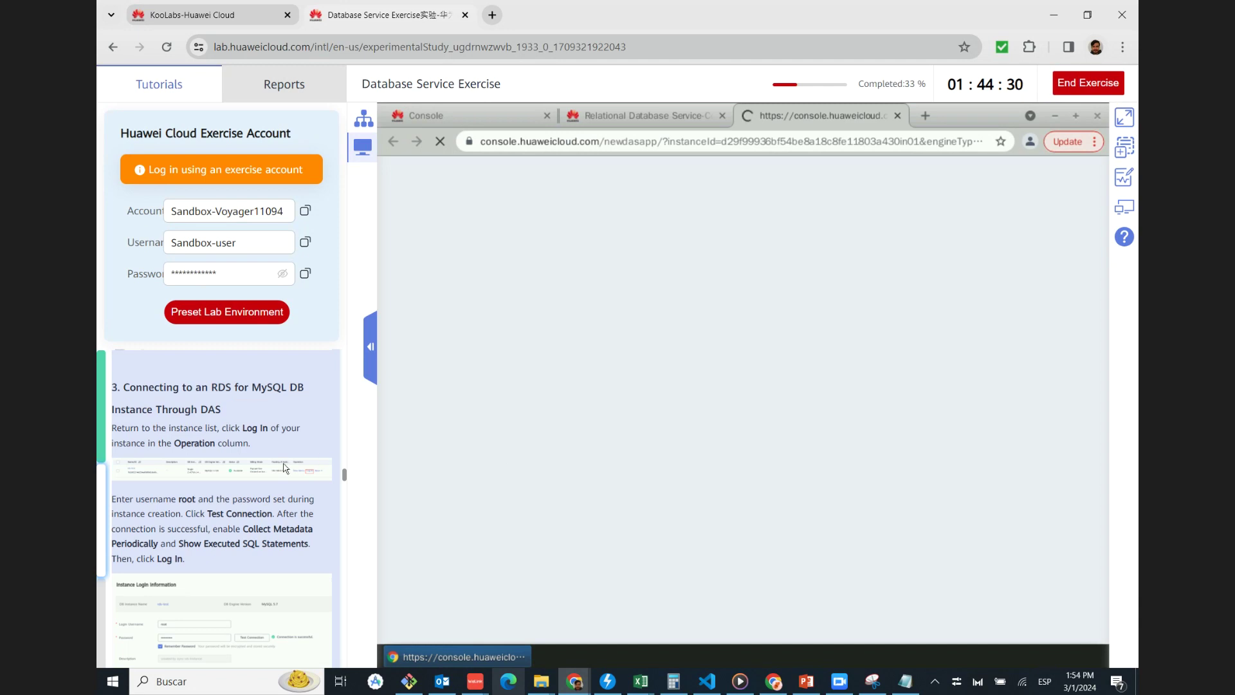
scroll(284, 468, down, 1)
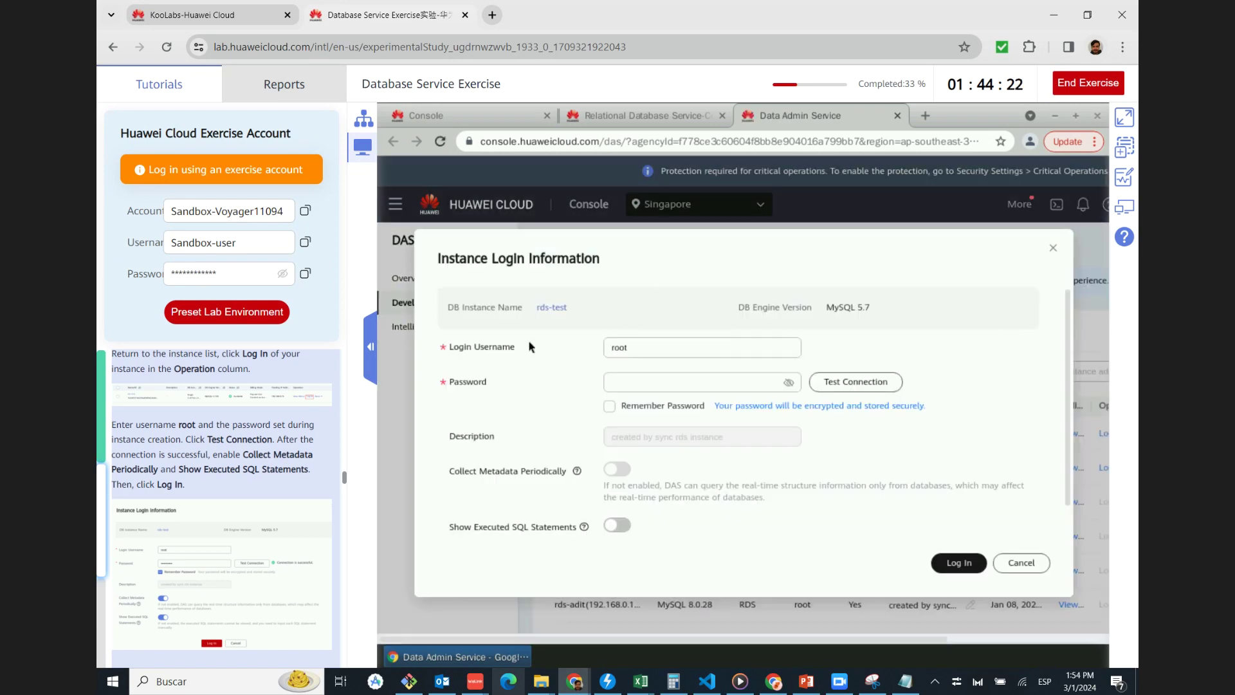
click(627, 352)
Enter the root password and tick Remember Password
click(637, 380)
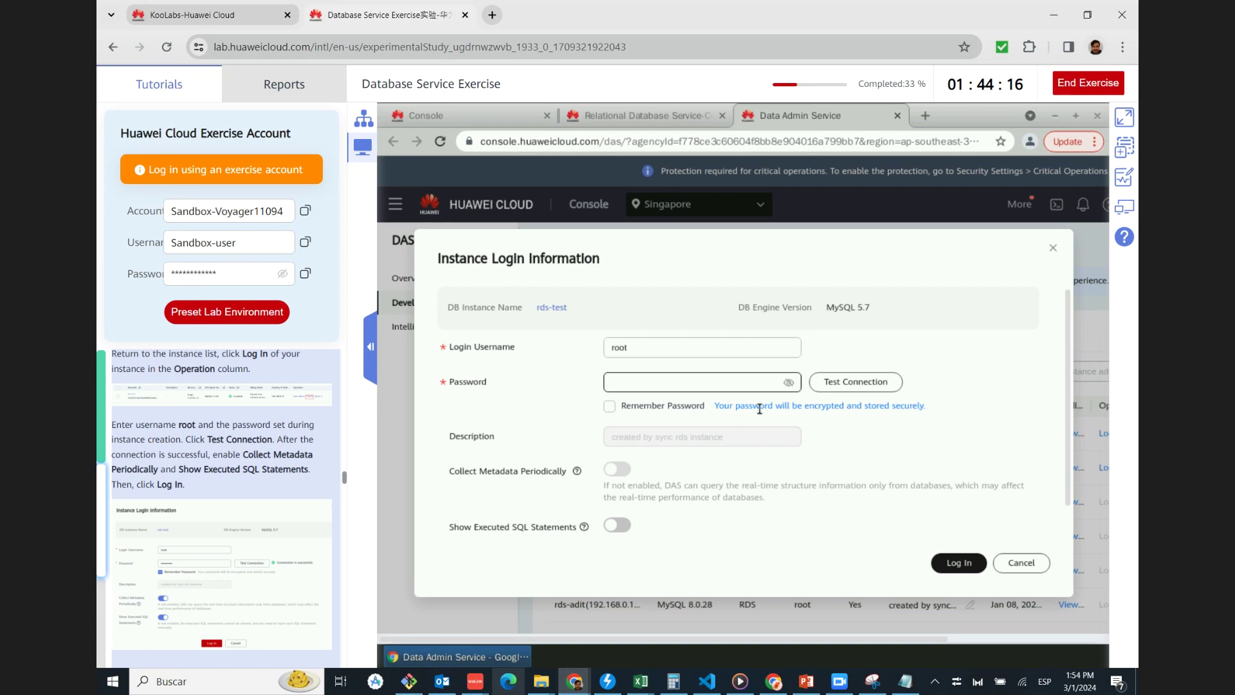
click(610, 406)
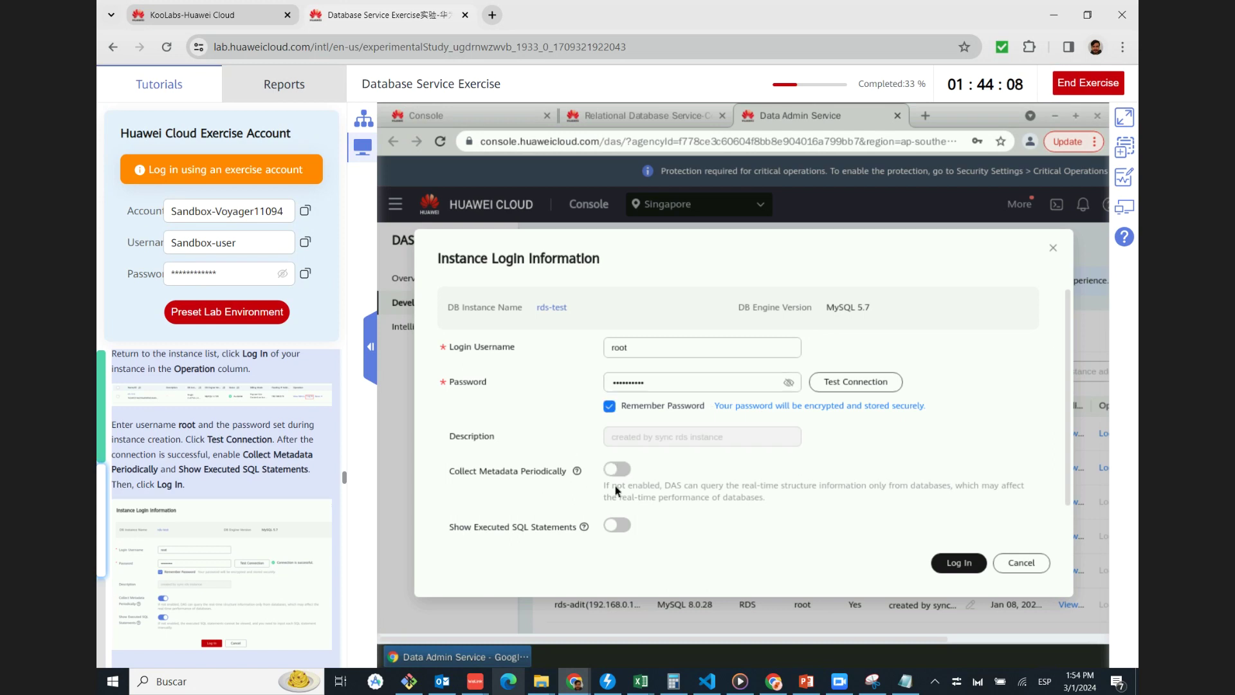
click(236, 559)
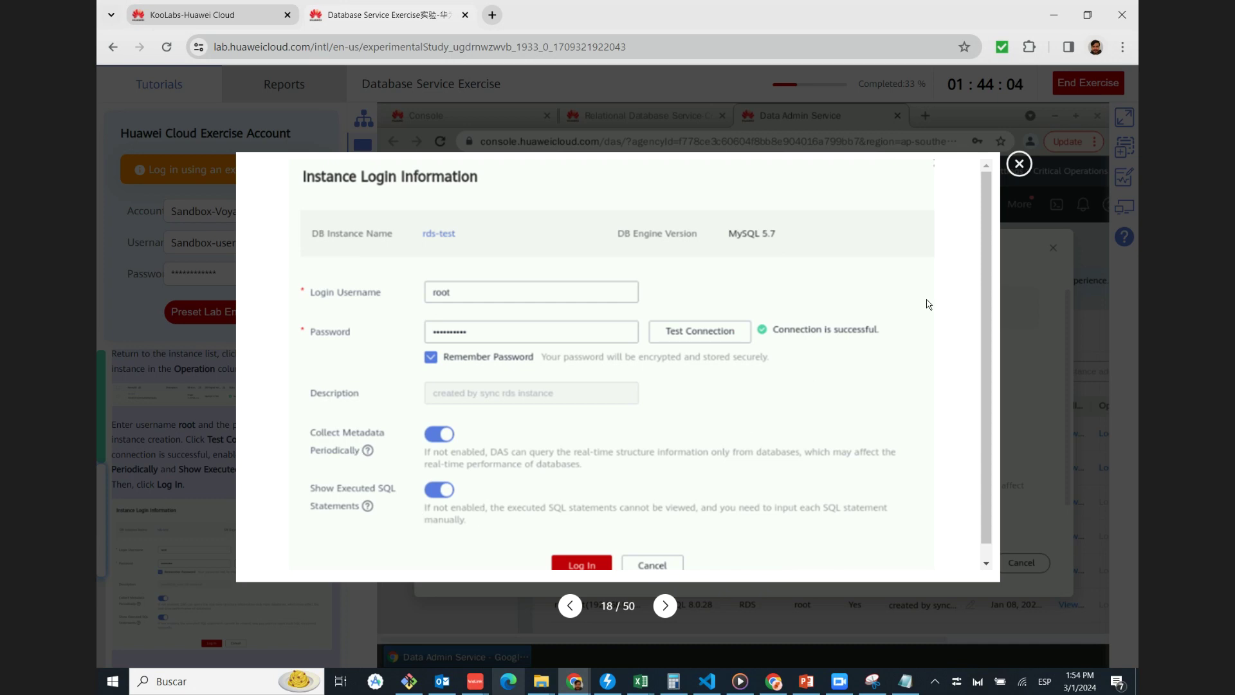
click(1019, 164)
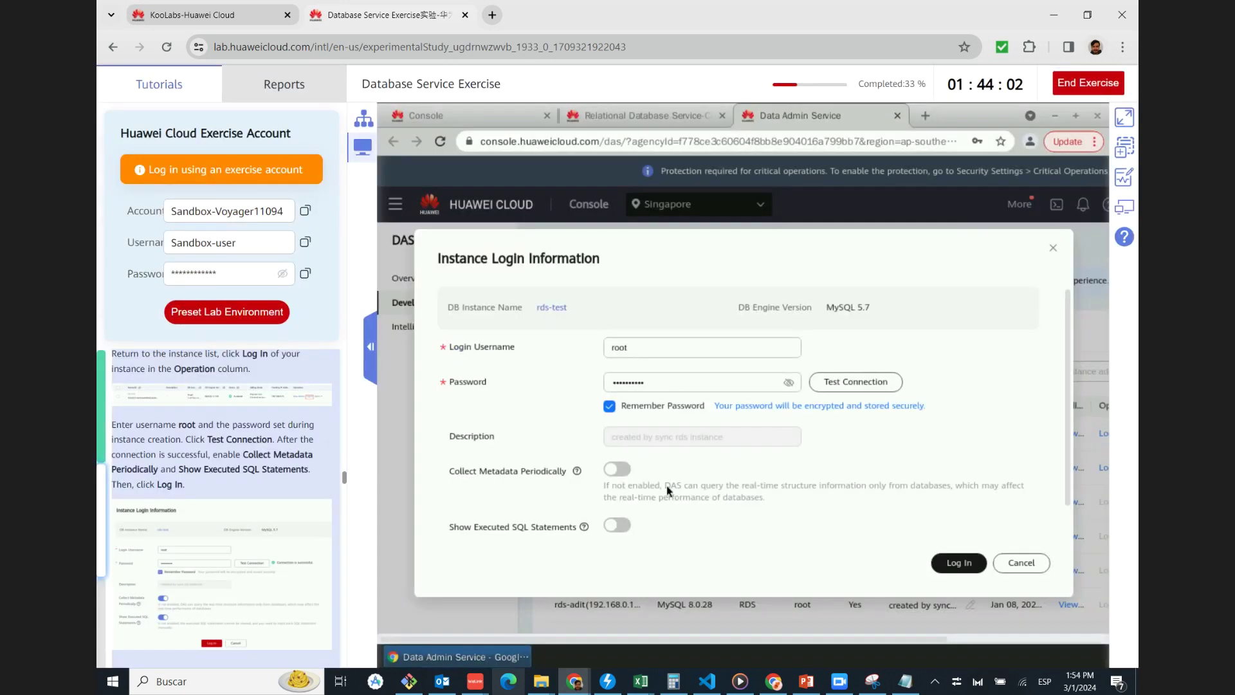
Enable periodic metadata collection and executed-SQL display, test the connection, and log in
click(617, 469)
click(621, 526)
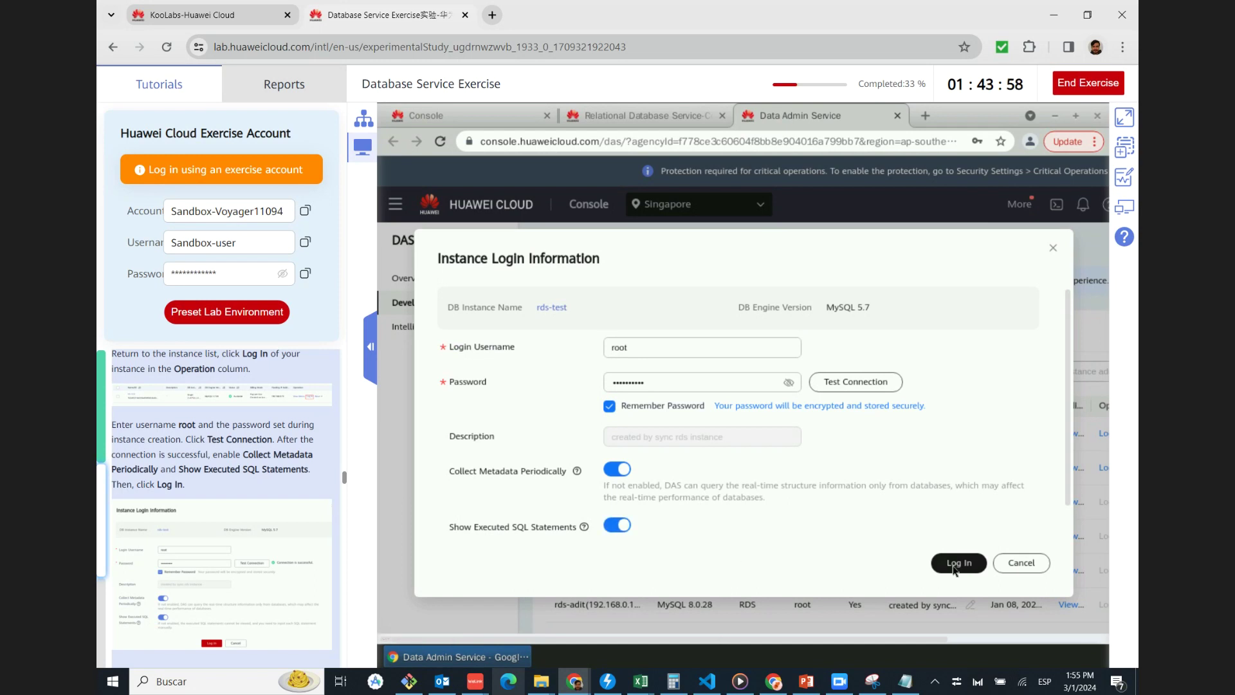
mouse_move(450, 682)
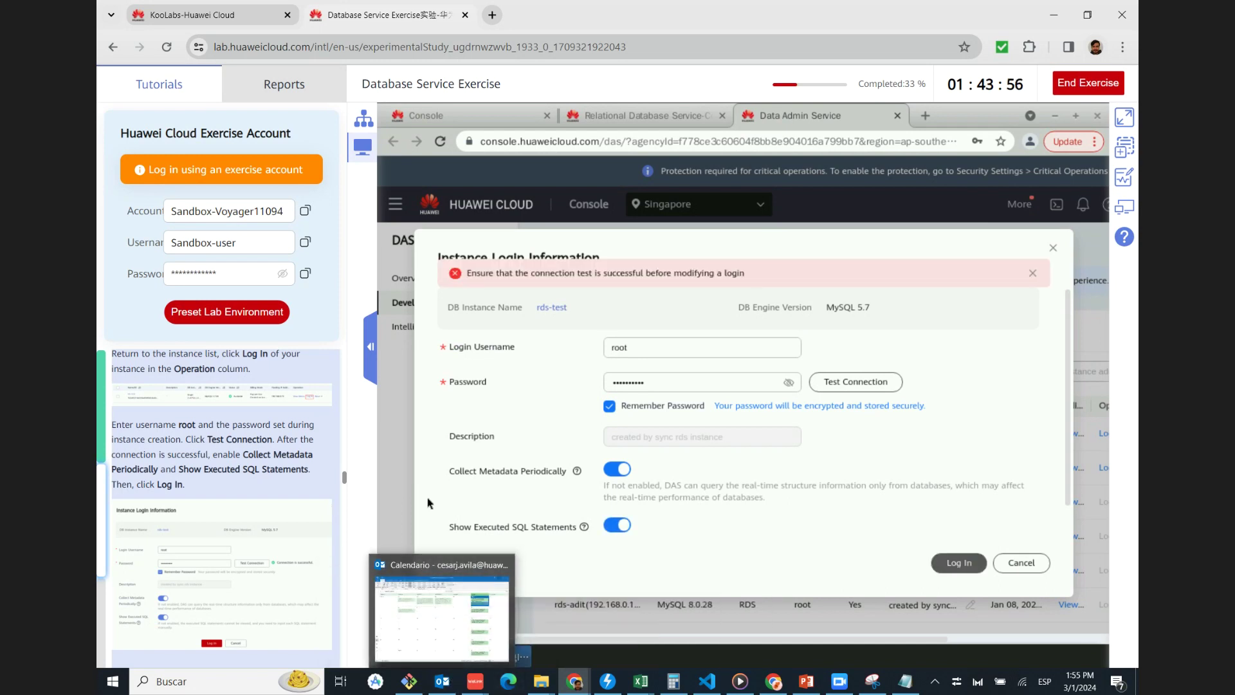
click(860, 388)
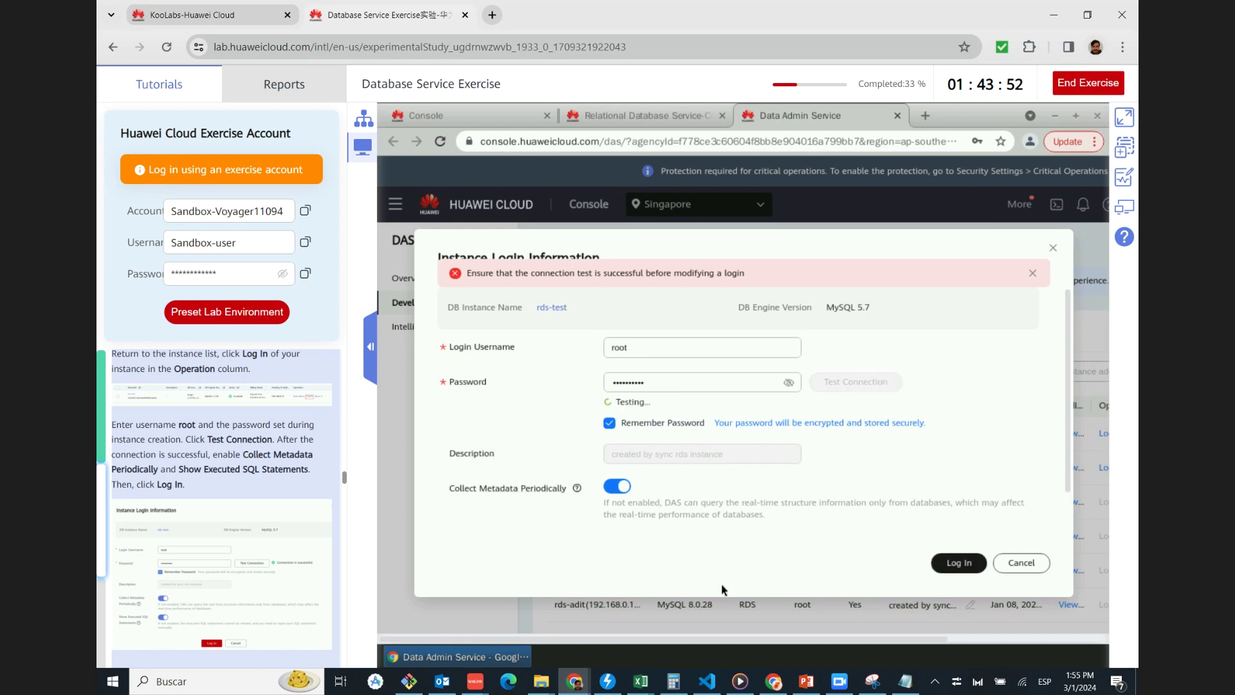
scroll(754, 351, down, 1)
click(951, 562)
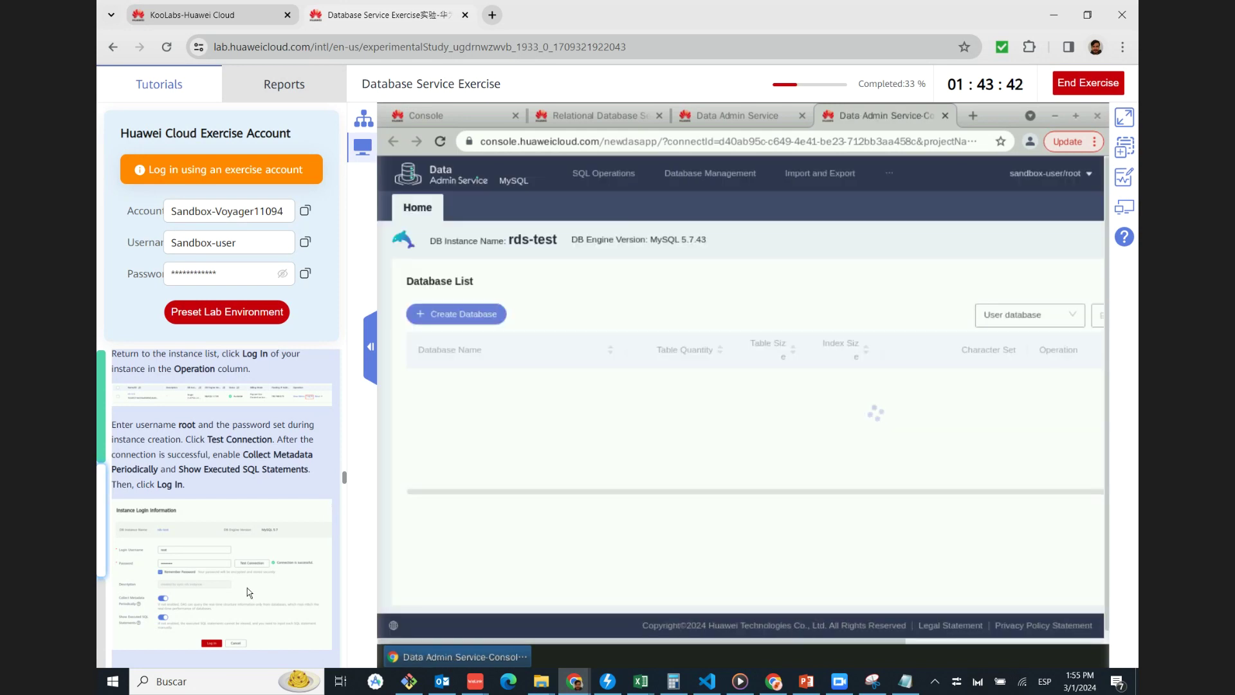
Open the Create Database dialog and enter rds-whj as the database name
scroll(247, 588, down, 2)
scroll(247, 589, down, 3)
scroll(241, 563, up, 1)
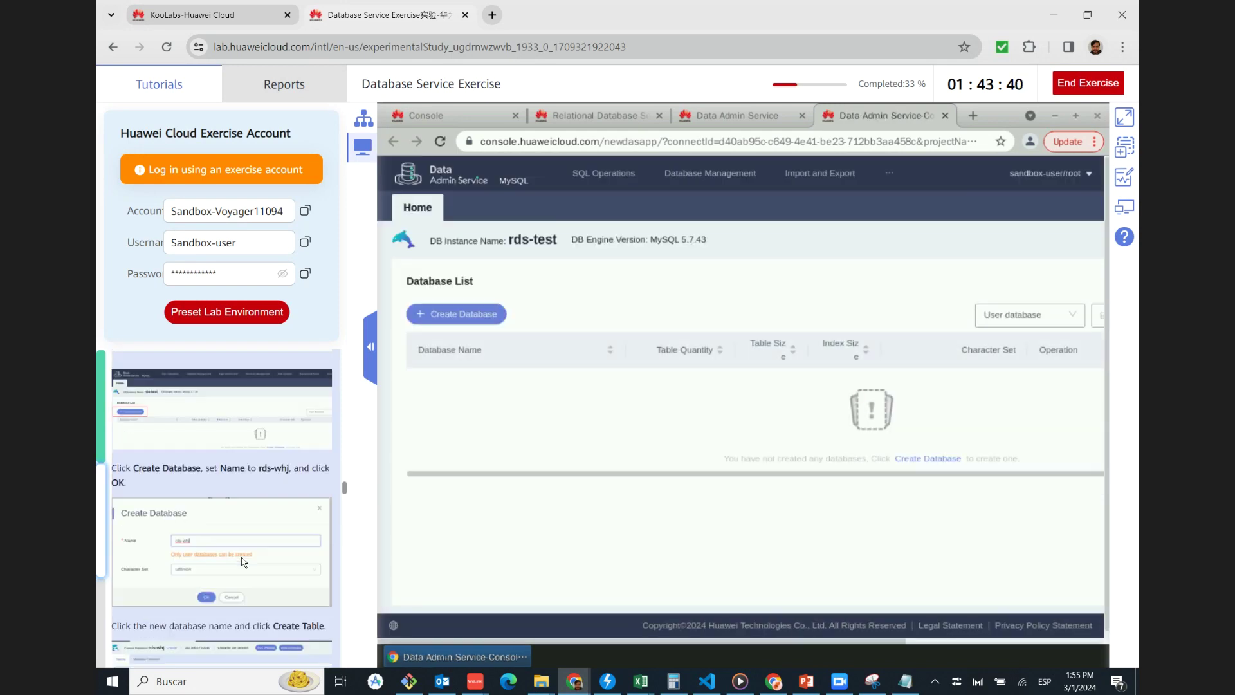
click(203, 424)
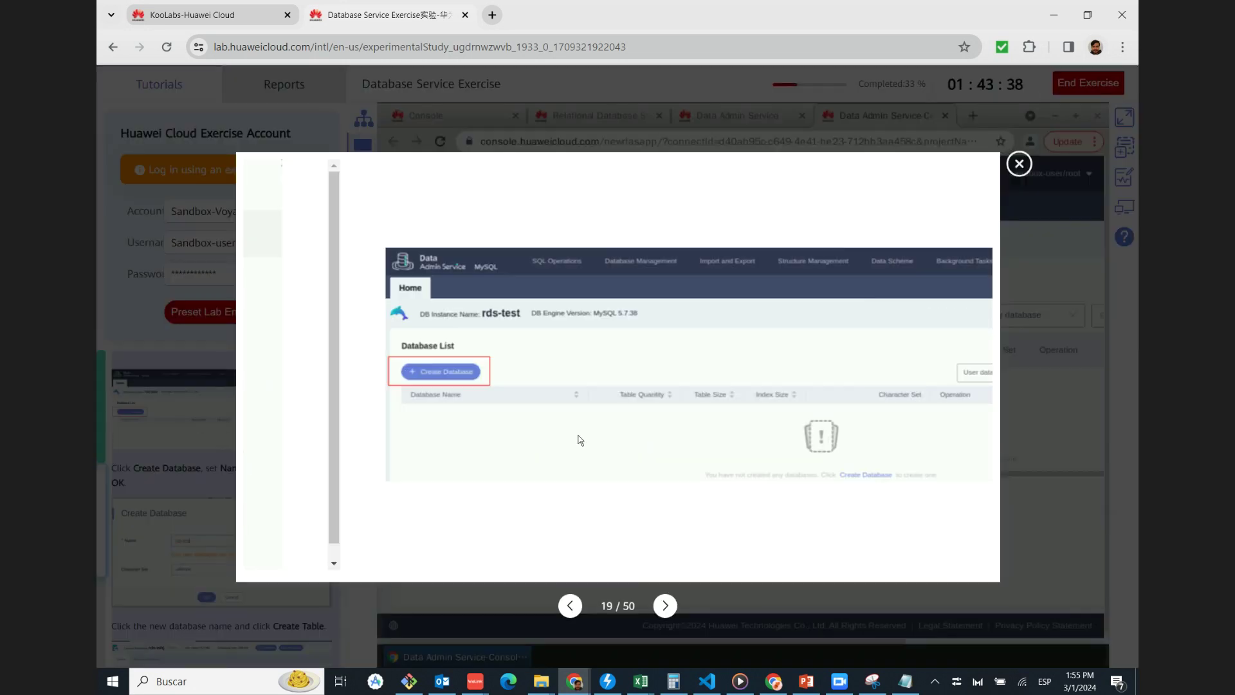
click(1019, 163)
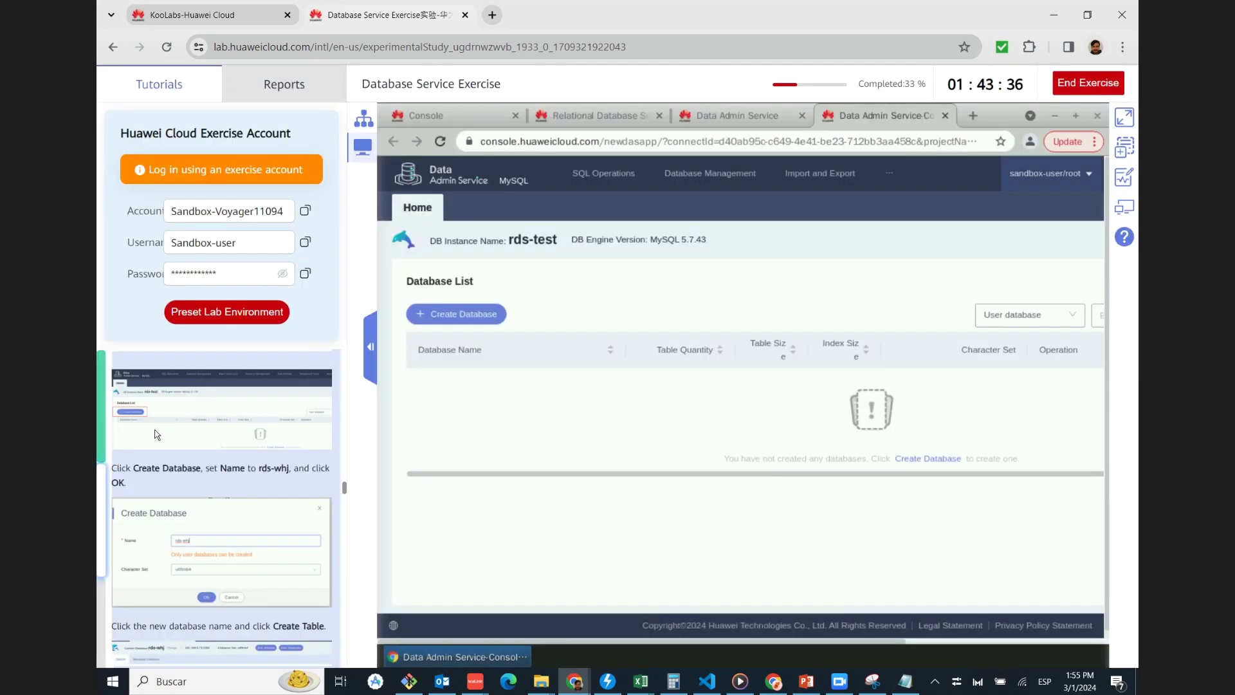
scroll(160, 431, up, 1)
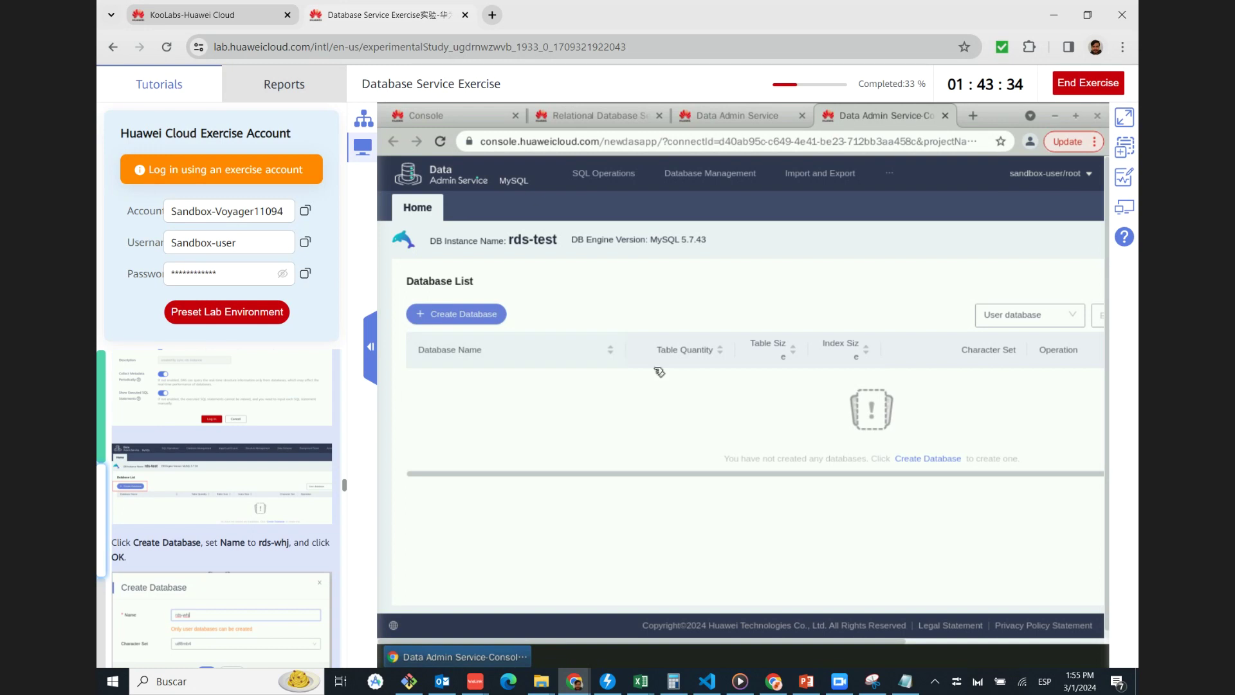
scroll(159, 497, down, 1)
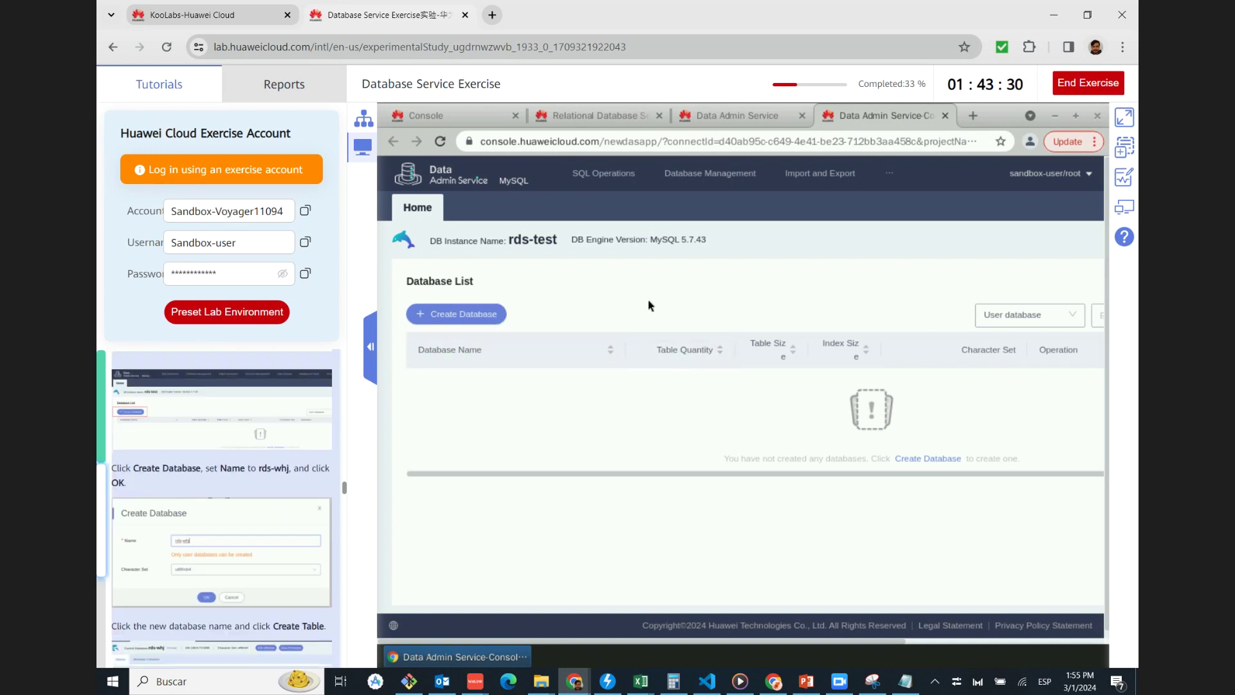
click(491, 321)
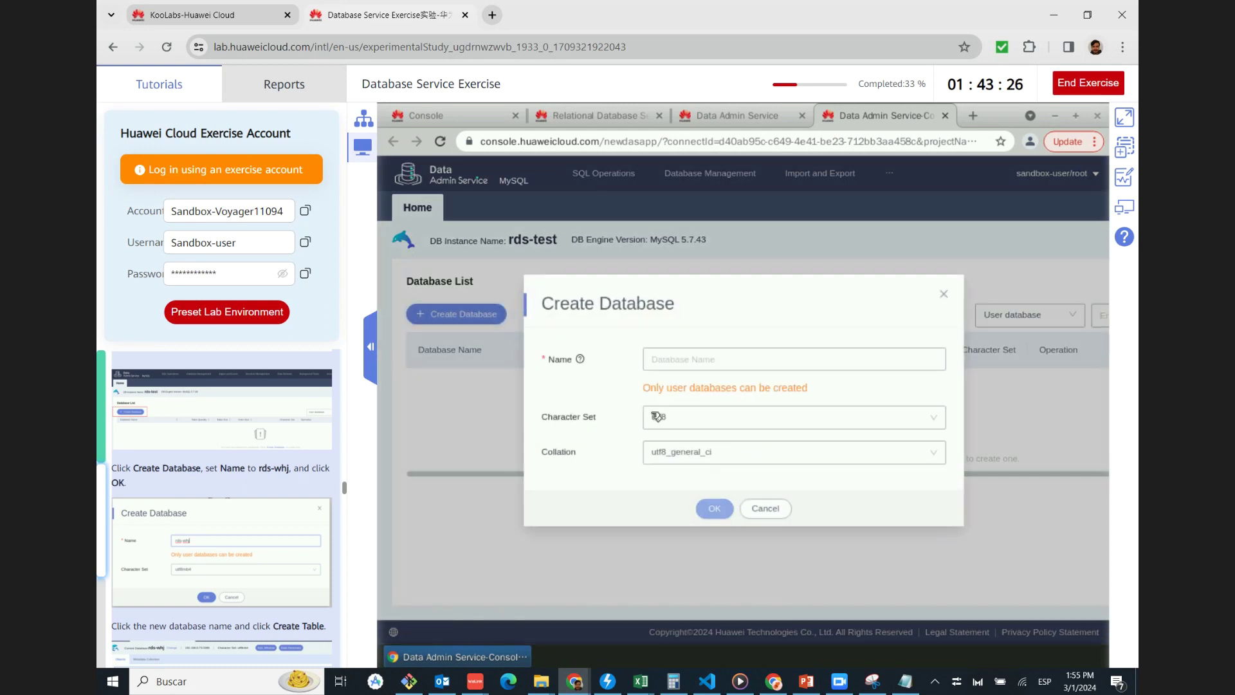
click(700, 358)
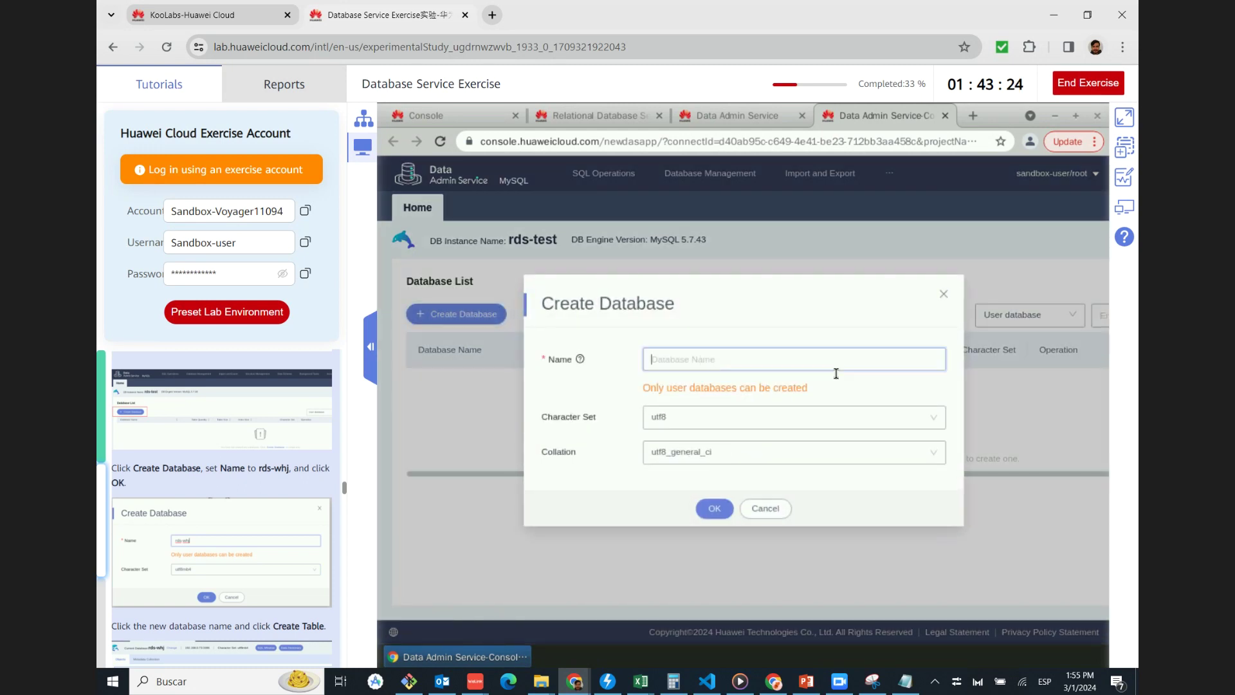
text(rds-w)
Set the character set to utf8mb4 and confirm creating the database
click(272, 539)
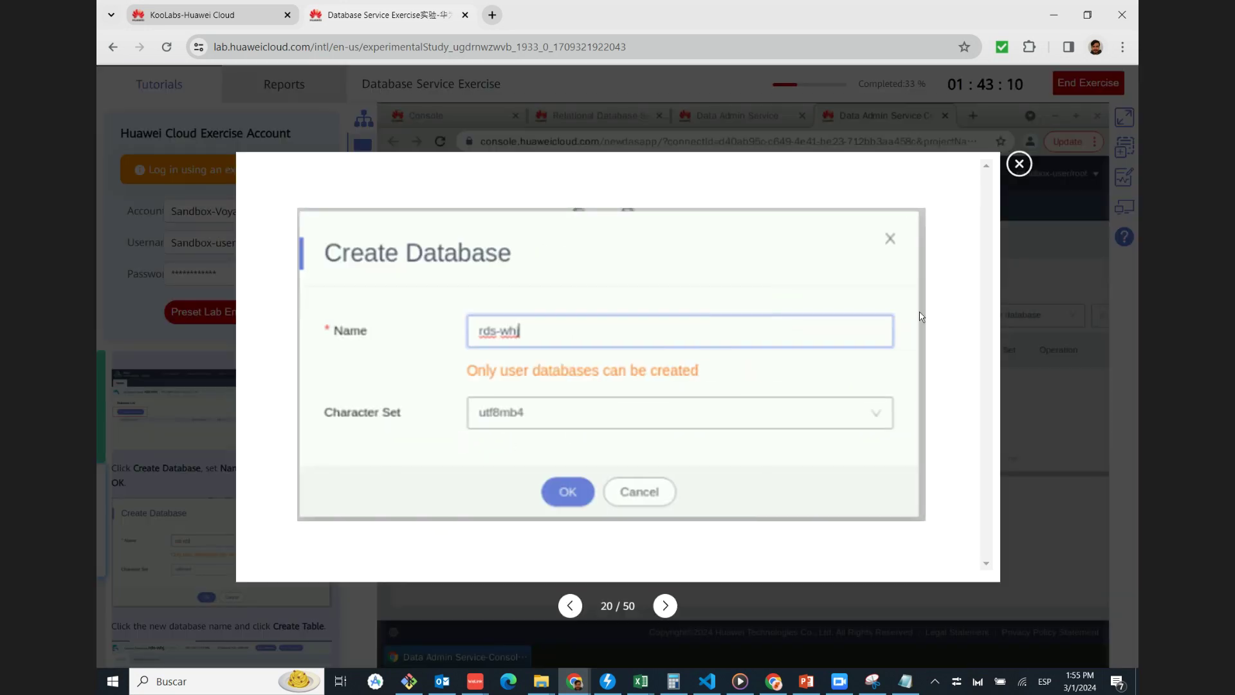
click(1019, 163)
click(778, 415)
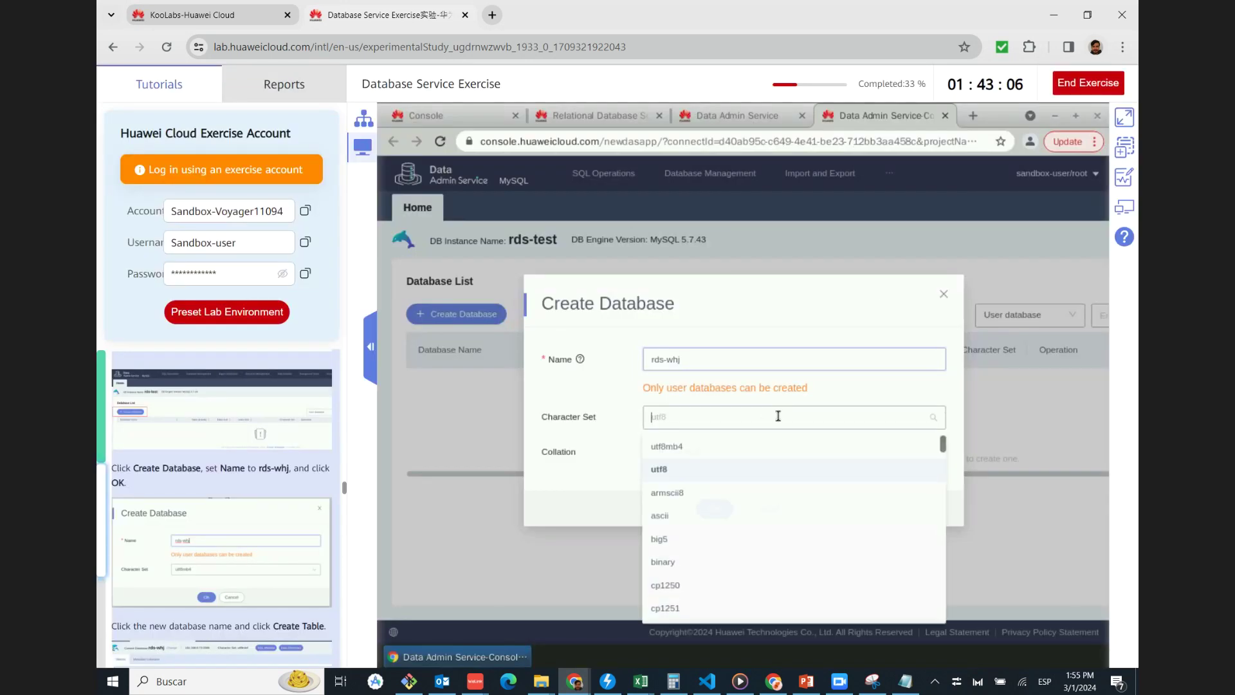
click(672, 448)
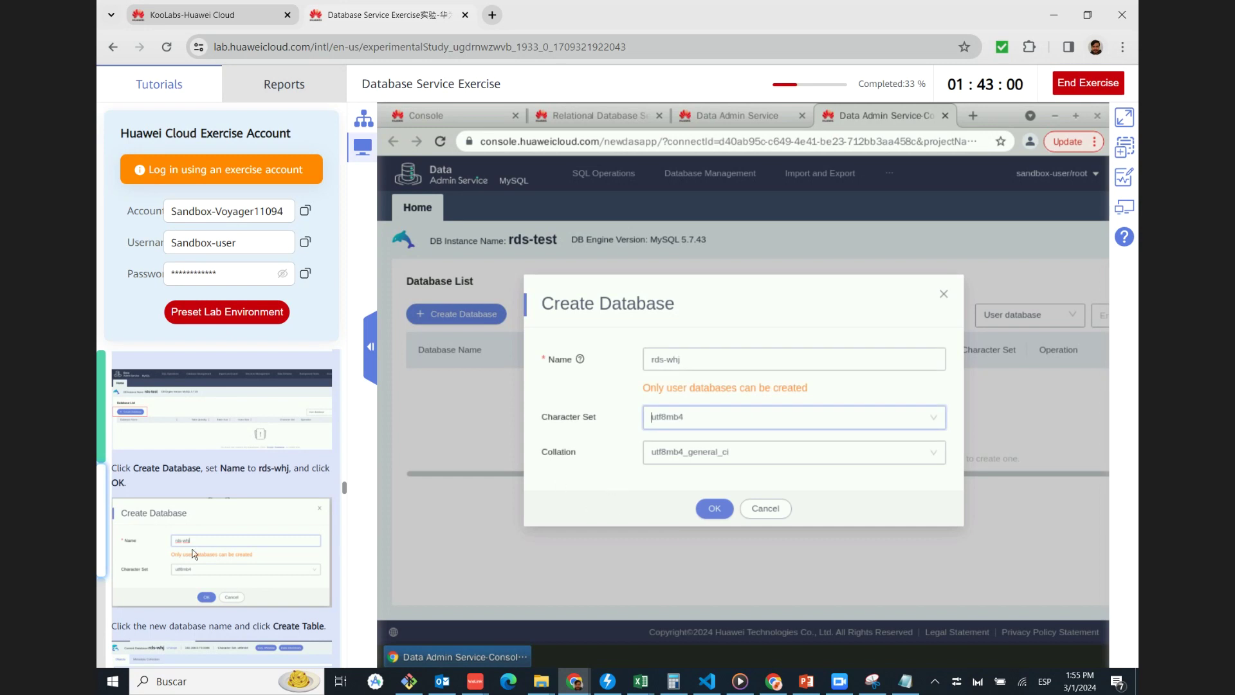
scroll(192, 549, down, 4)
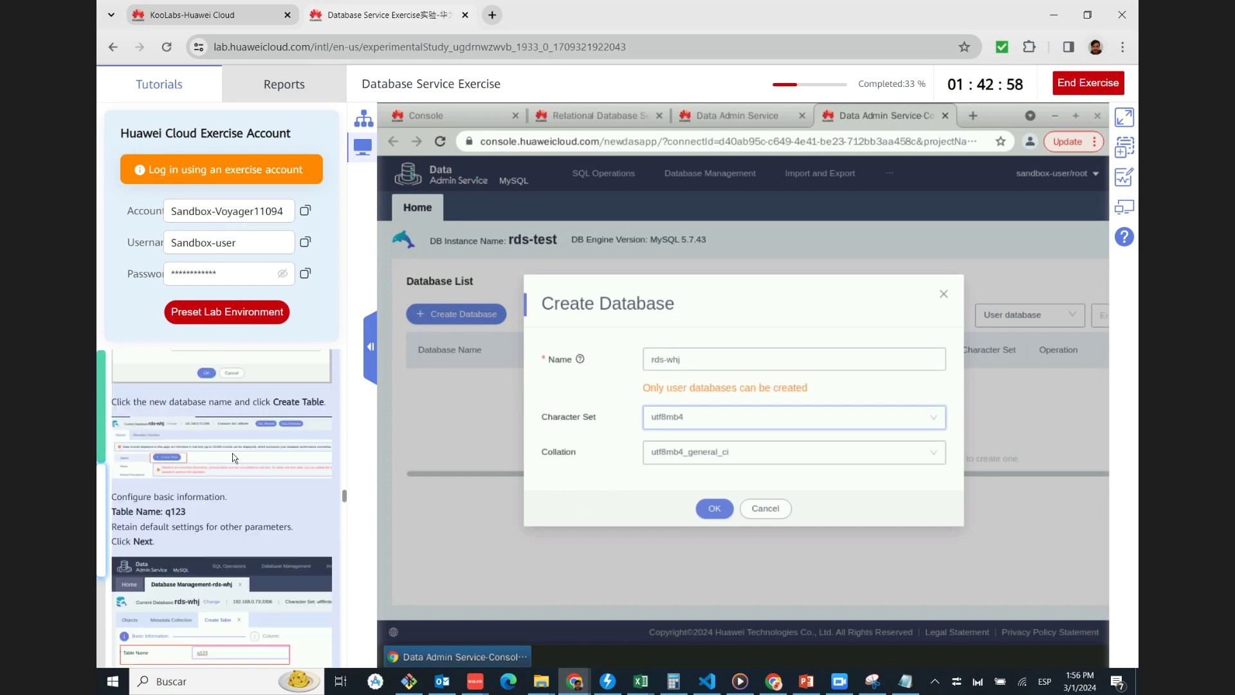
click(717, 508)
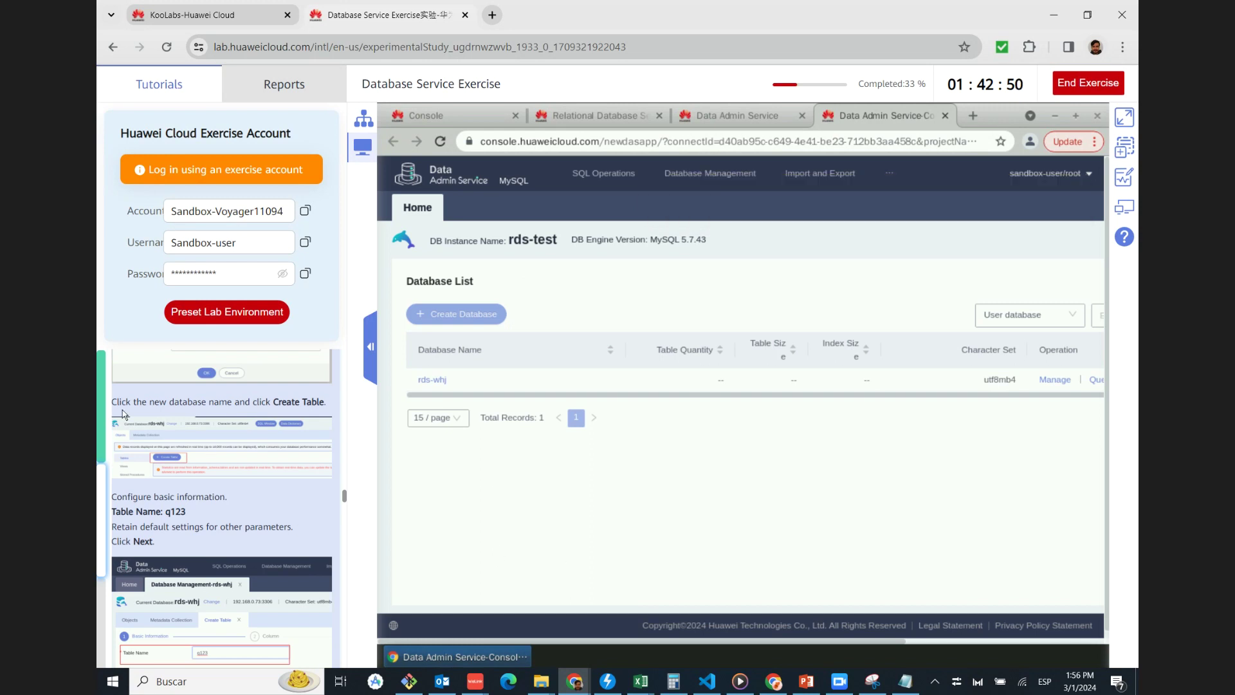
Start a new table in rds-whj named q123 and advance to the column definitions
click(432, 380)
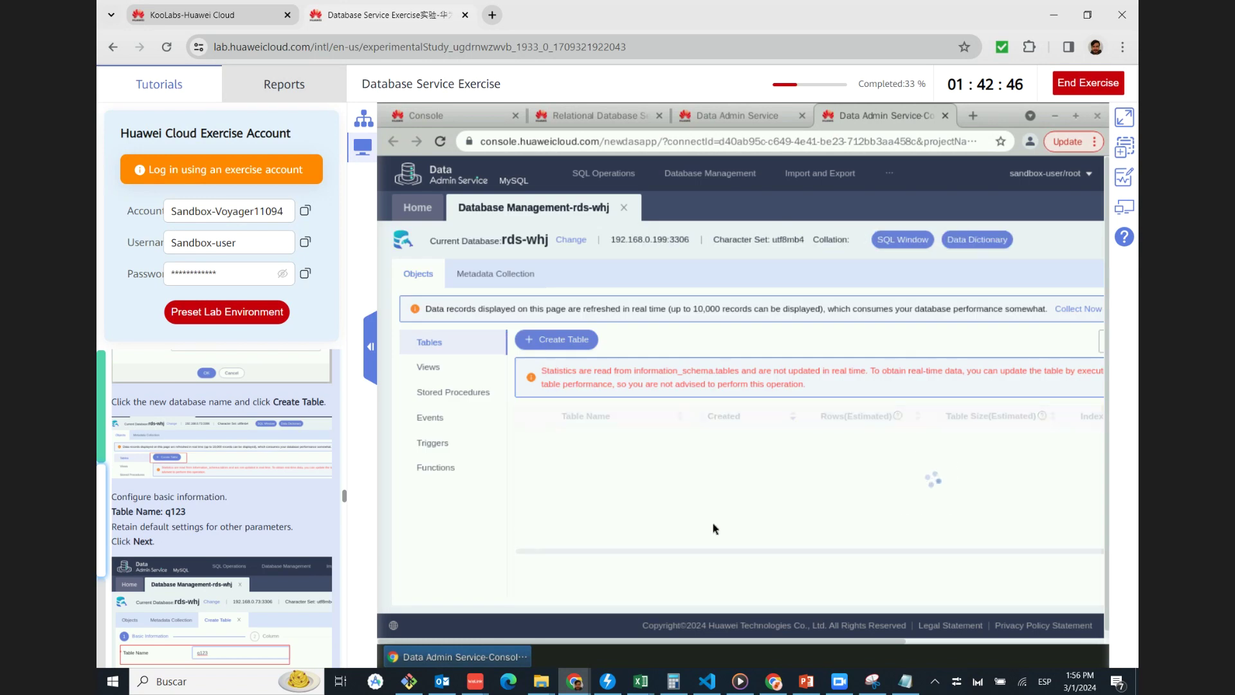
click(556, 340)
mouse_move(540, 681)
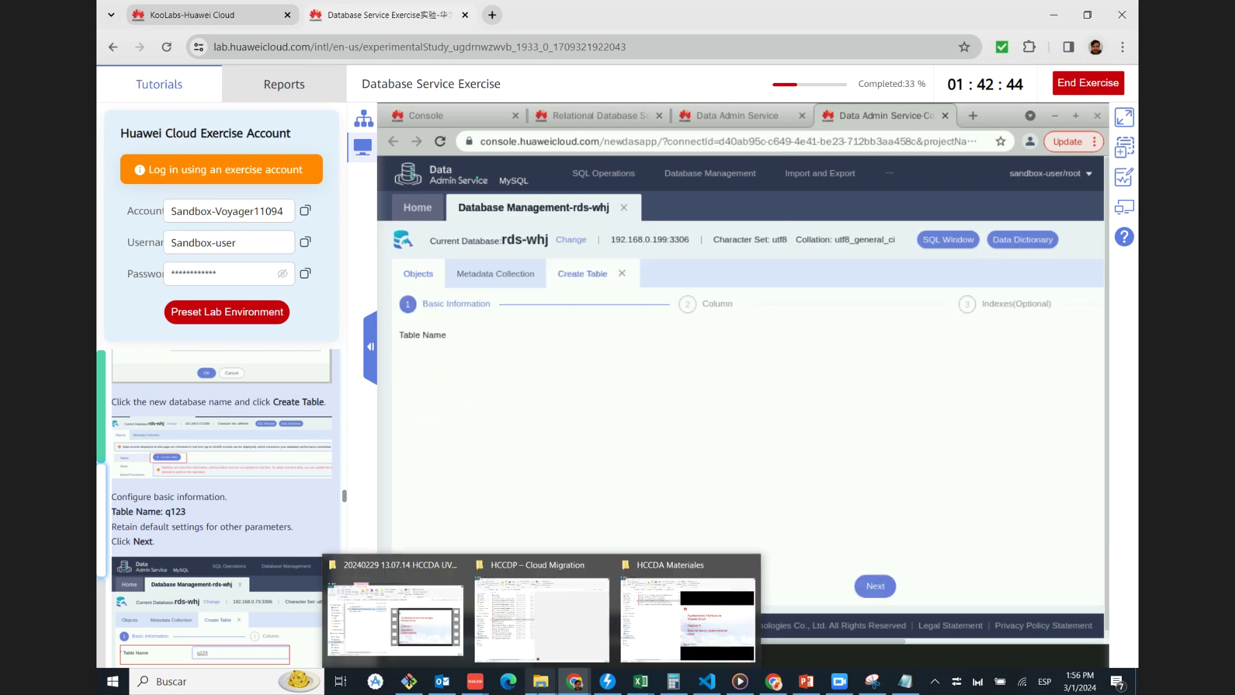
scroll(265, 536, down, 1)
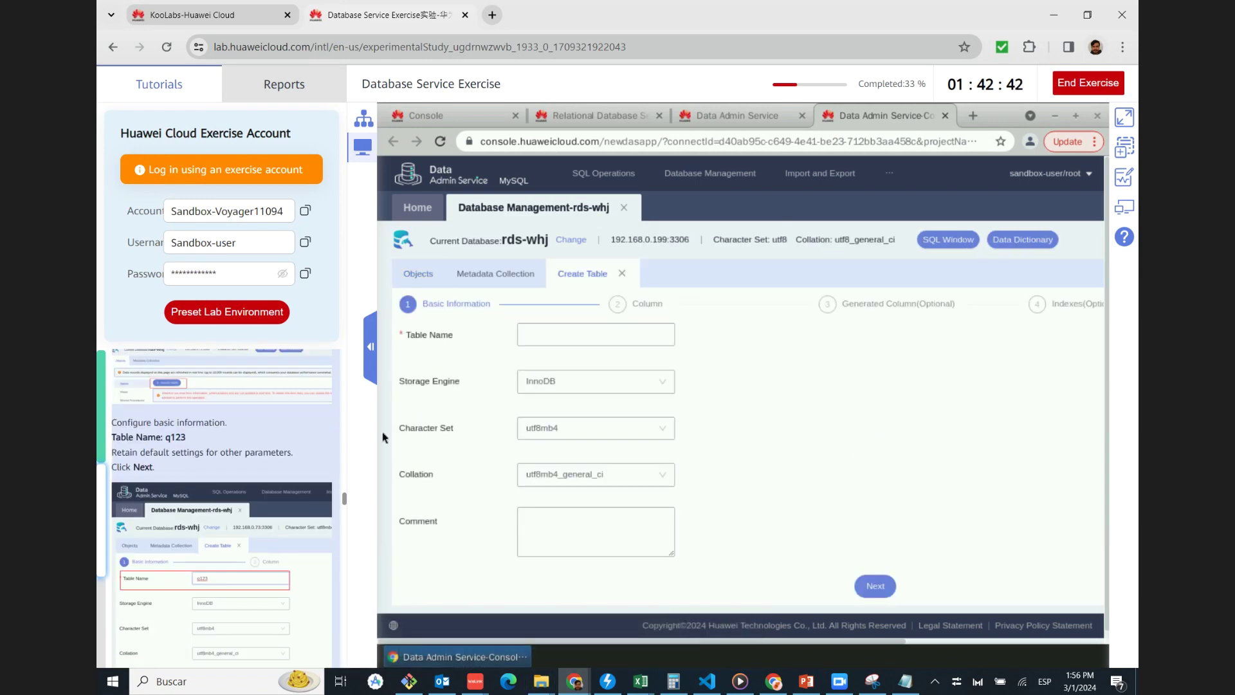
click(551, 331)
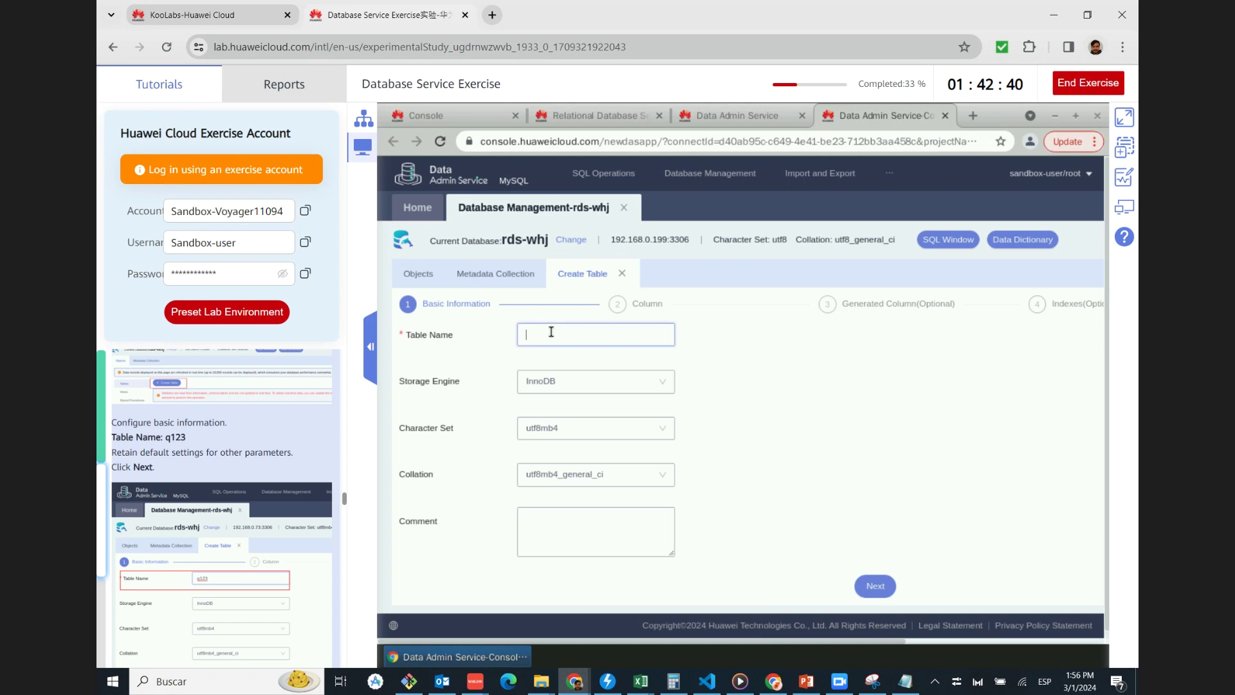
text(q123)
click(205, 575)
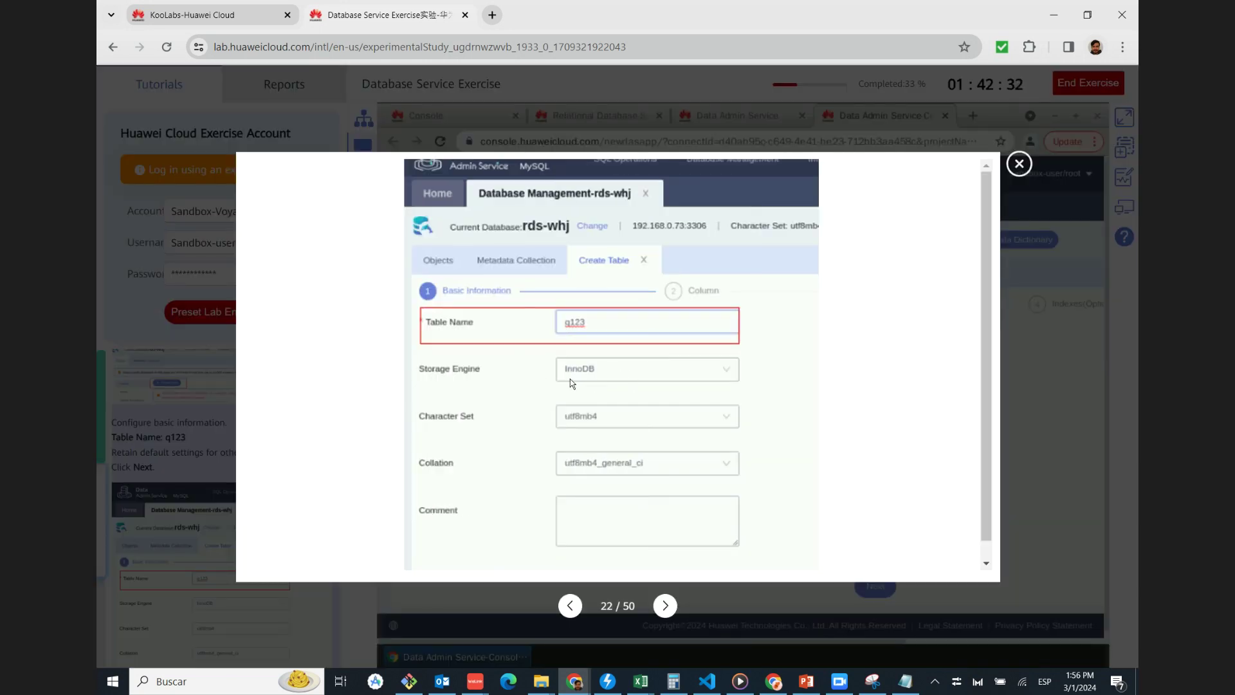
click(1019, 164)
click(882, 585)
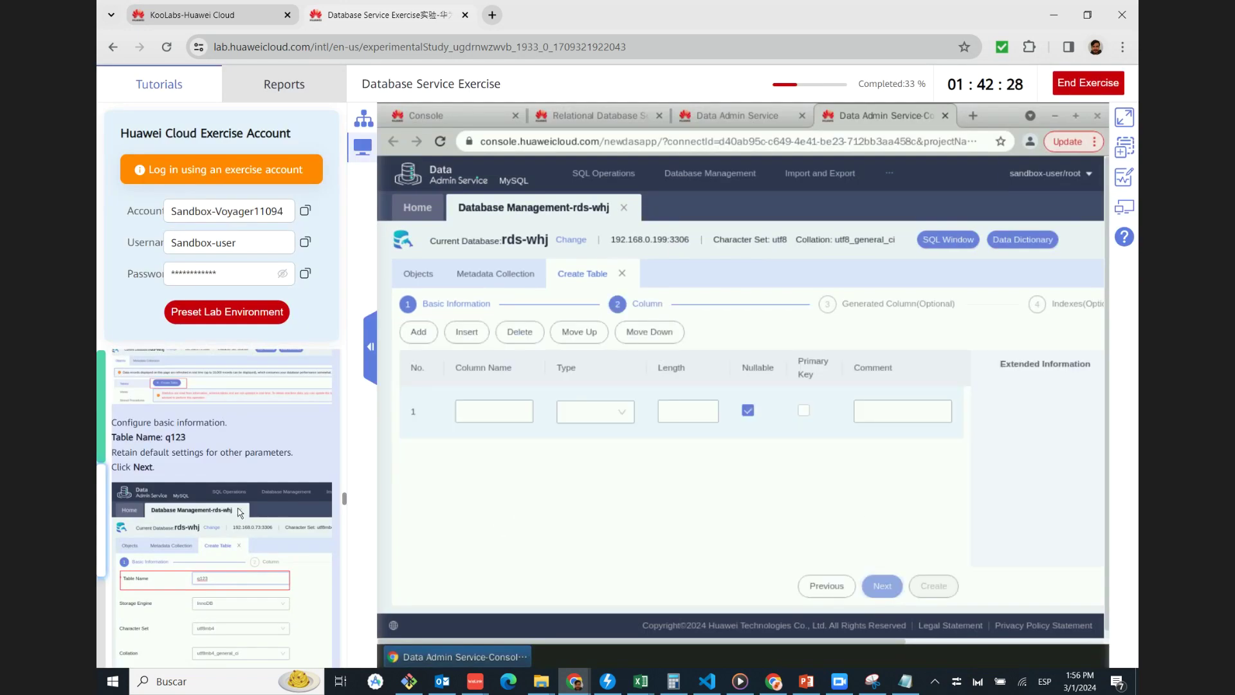
Add a column named 1234 with type int to table q123
scroll(239, 512, down, 5)
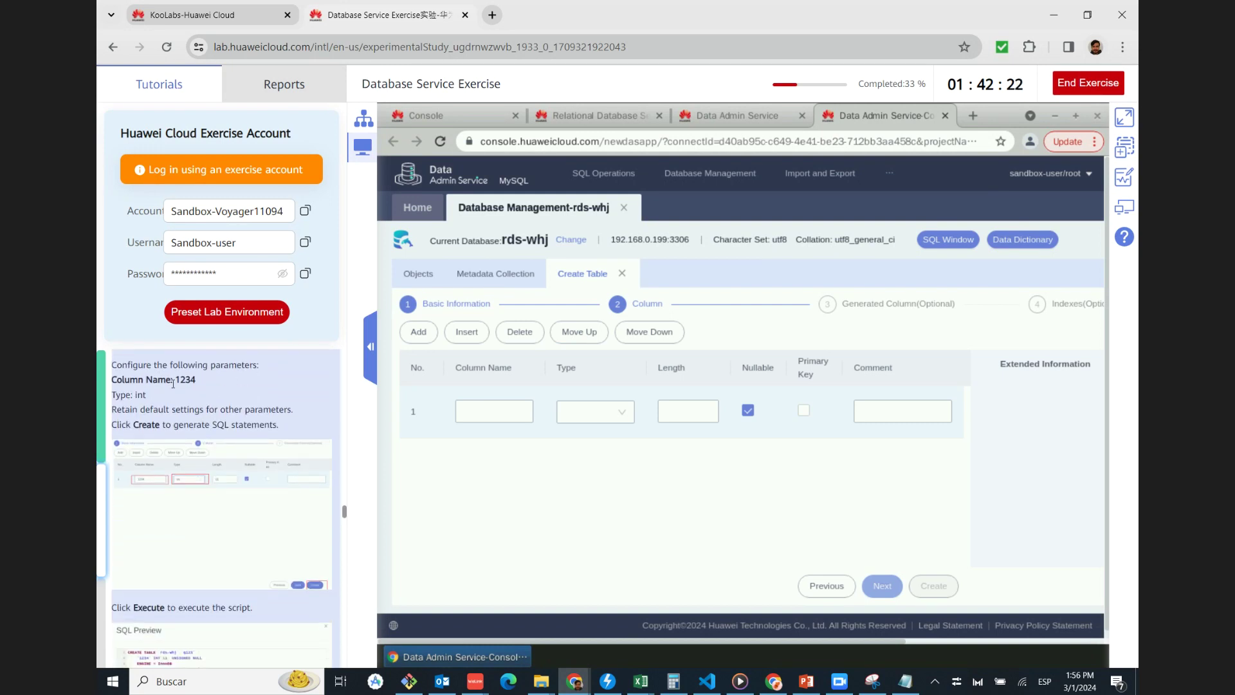
click(483, 412)
text(1234)
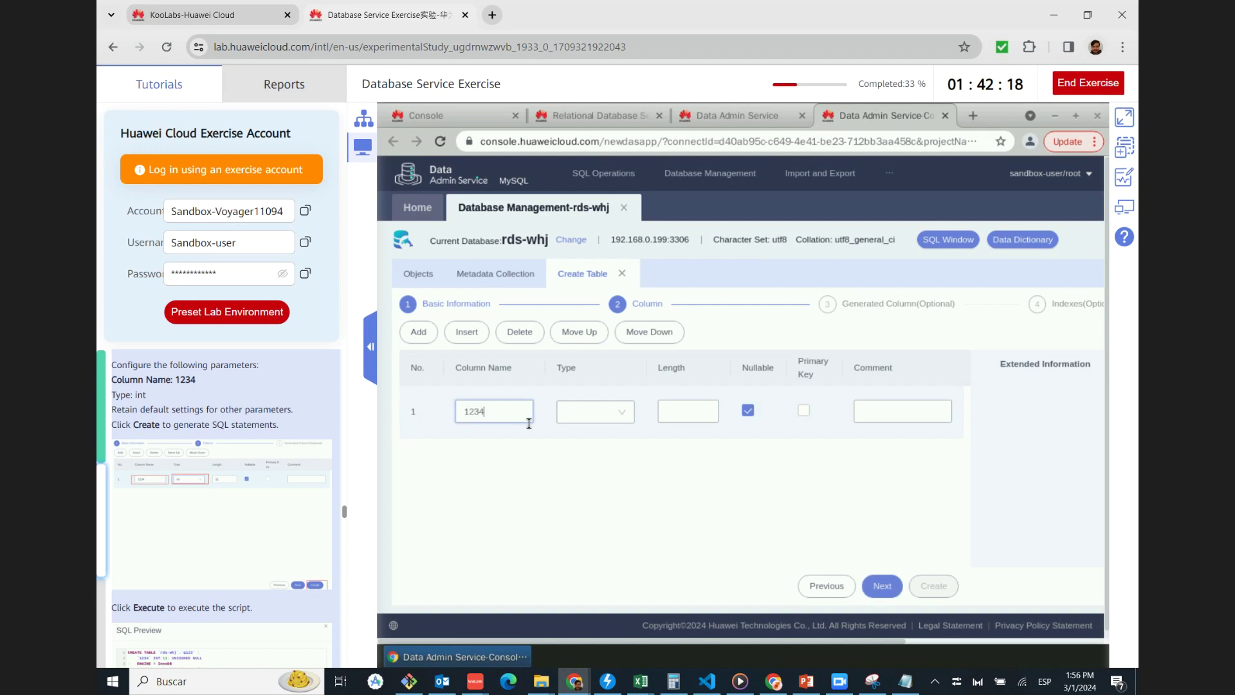
click(579, 414)
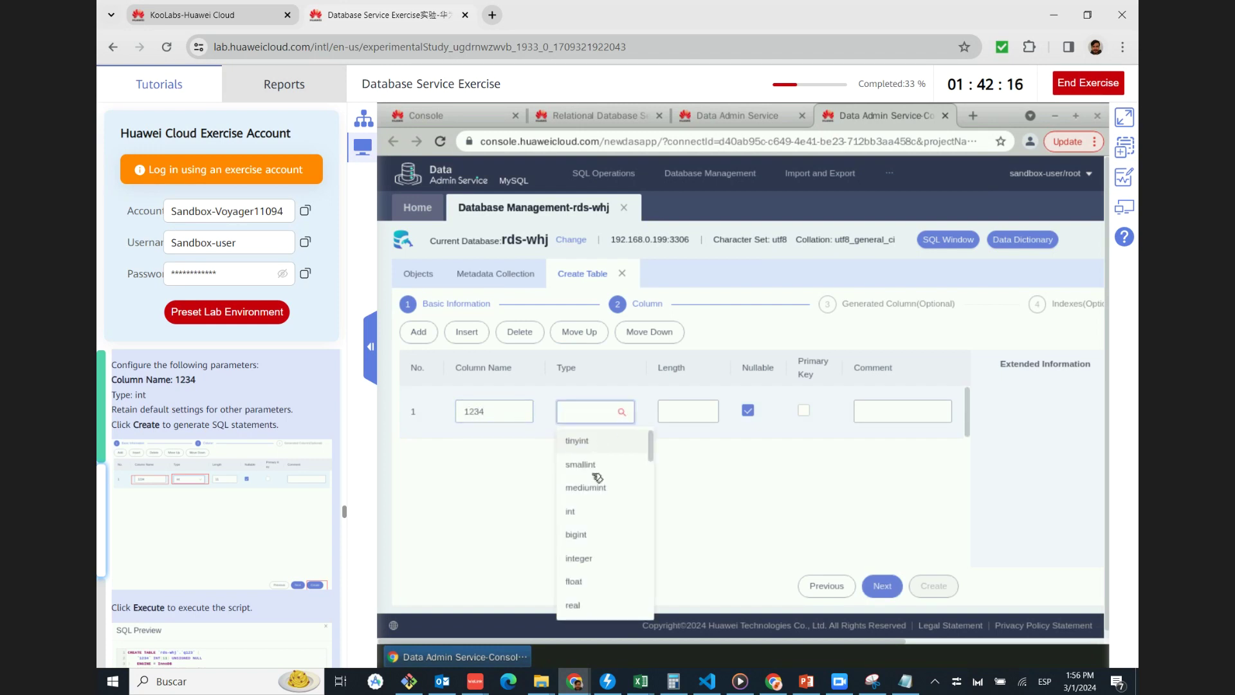
click(601, 507)
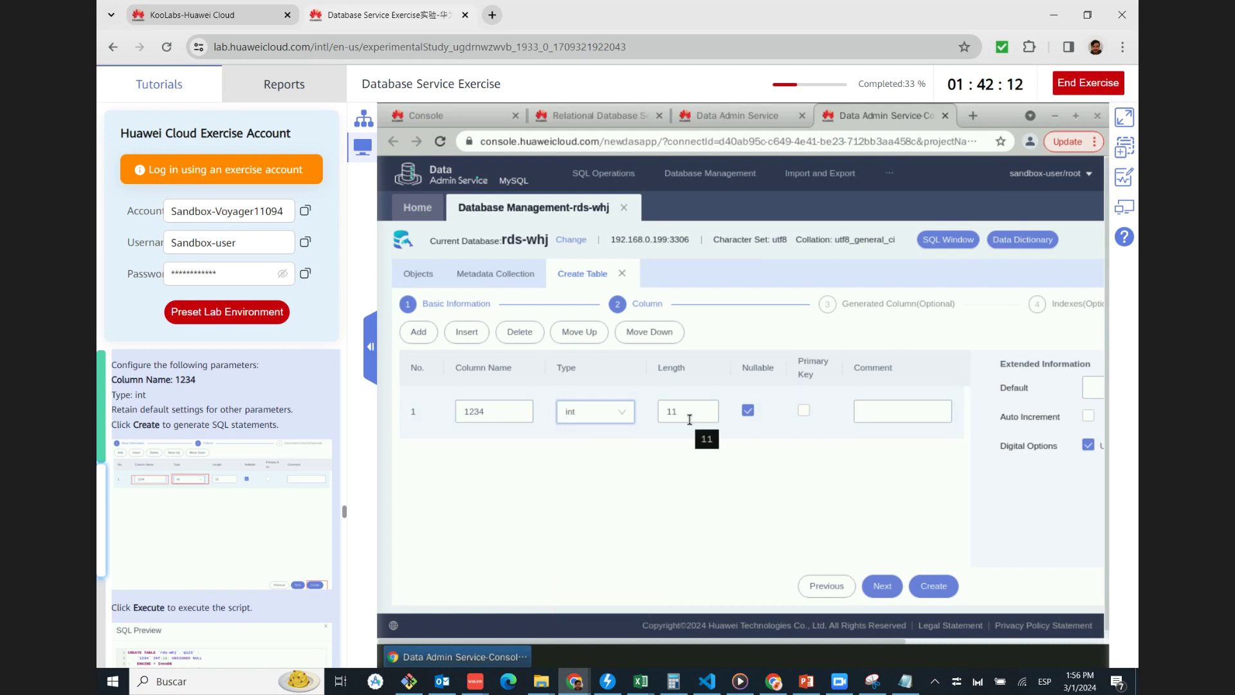
Check the tutorial's column screenshot, then generate the CREATE TABLE SQL preview
click(222, 509)
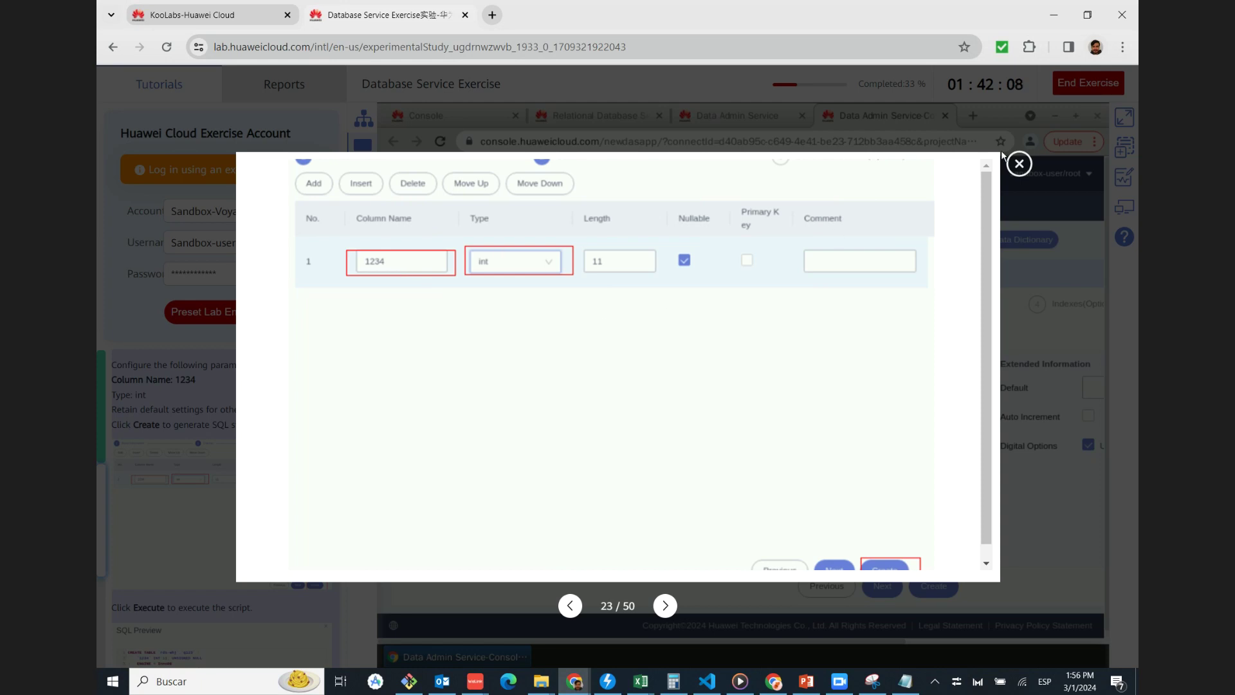
click(1019, 165)
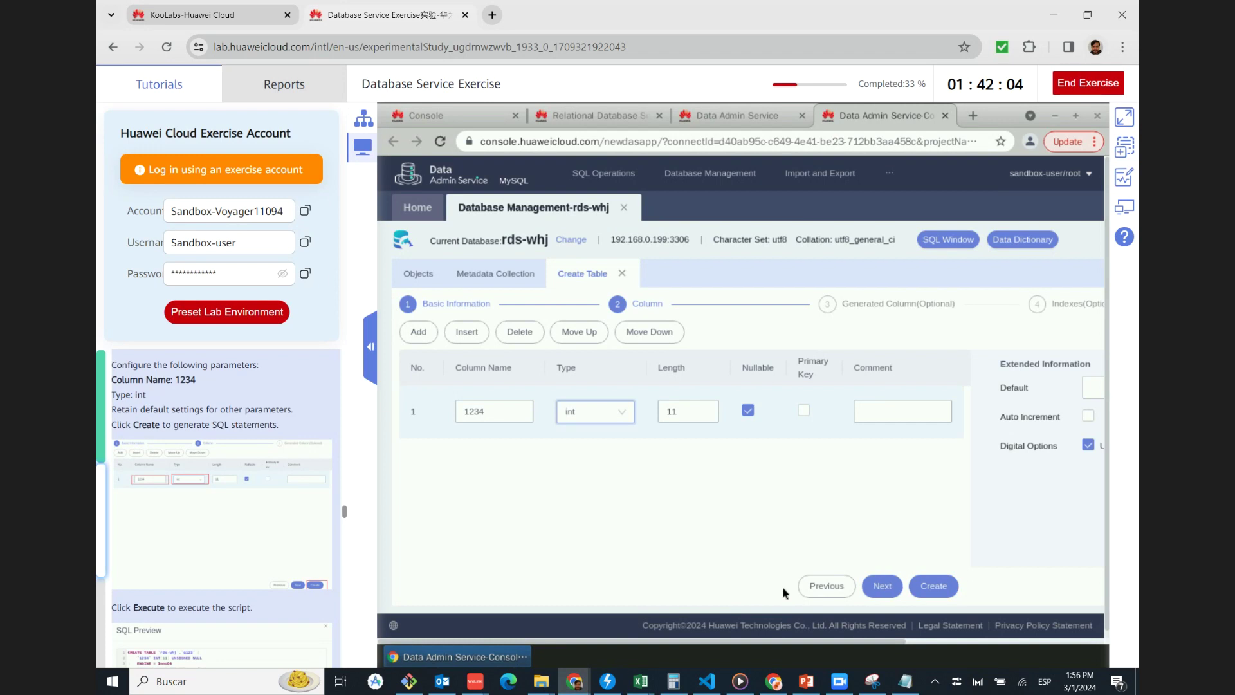
click(934, 585)
scroll(287, 447, down, 1)
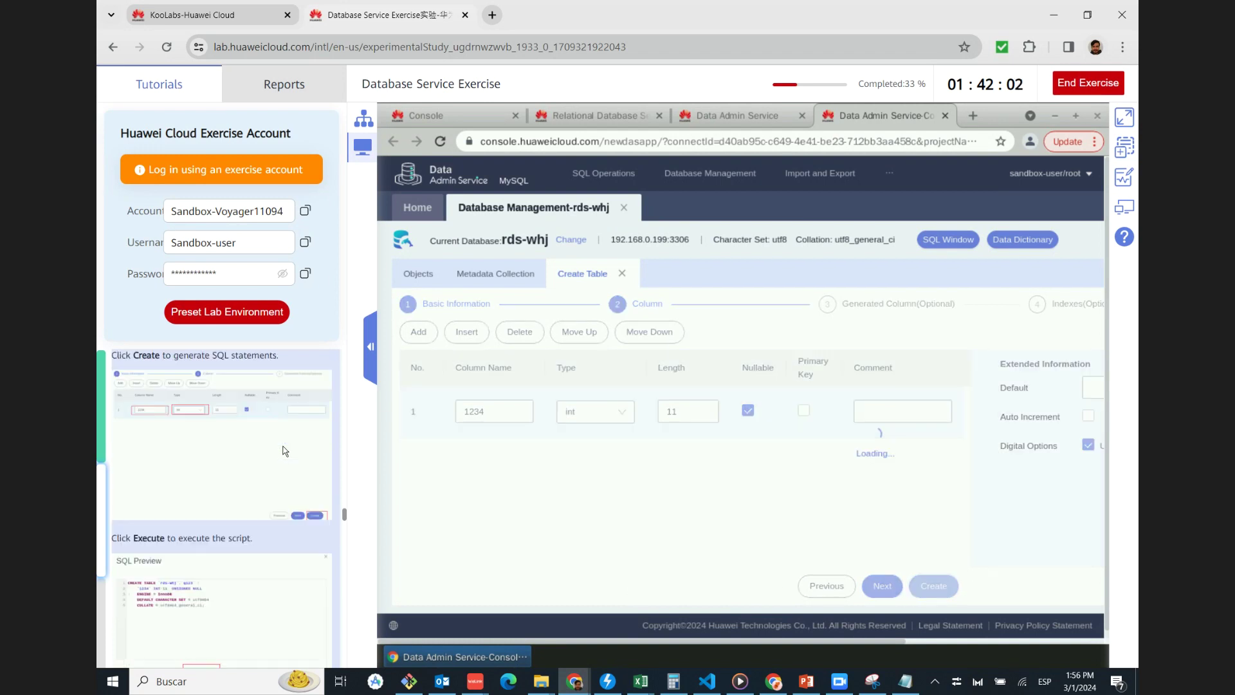
scroll(285, 450, down, 2)
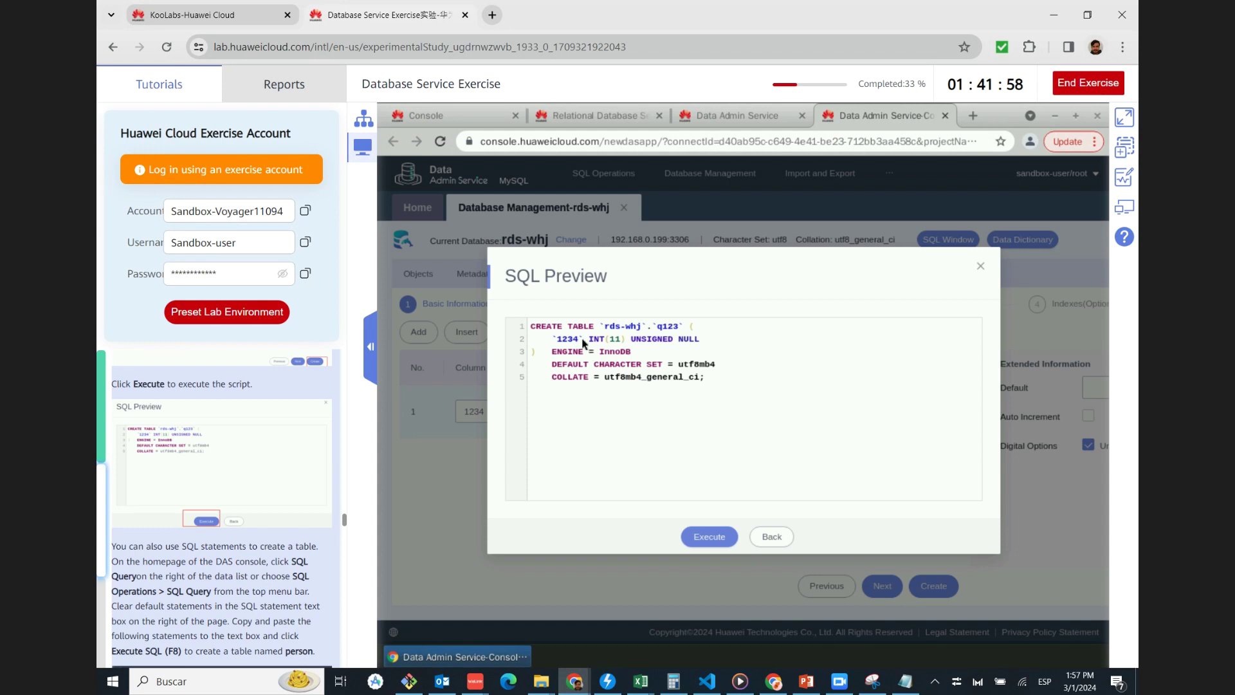
Execute the CREATE TABLE q123 statement and return to the DAS Home database list
click(703, 538)
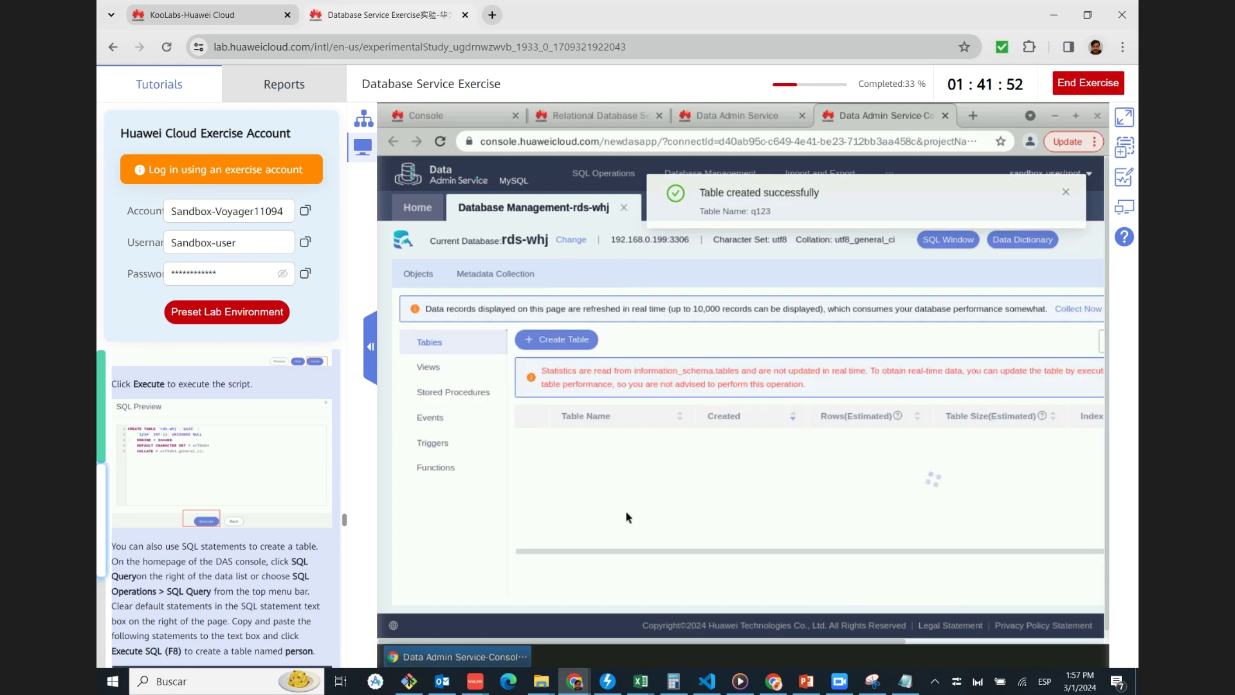
scroll(212, 398, down, 3)
scroll(212, 402, down, 1)
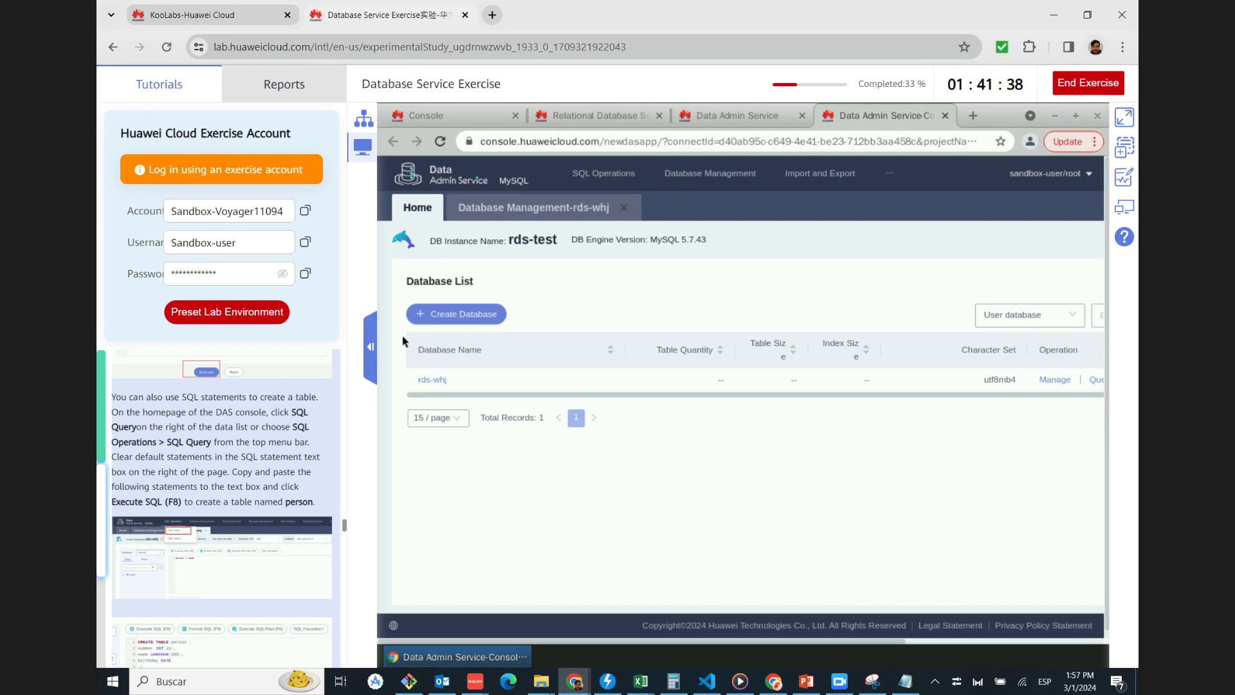
mouse_move(603, 173)
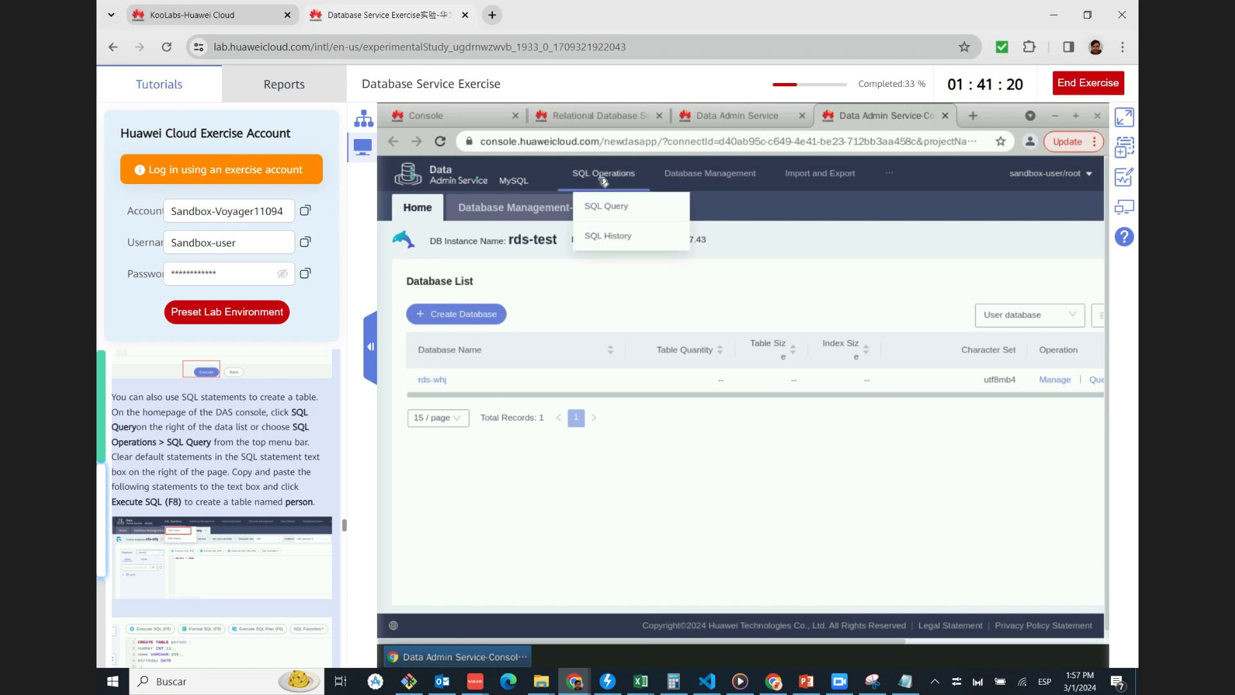
Open the SQL Query editor and look through its list of databases
click(618, 206)
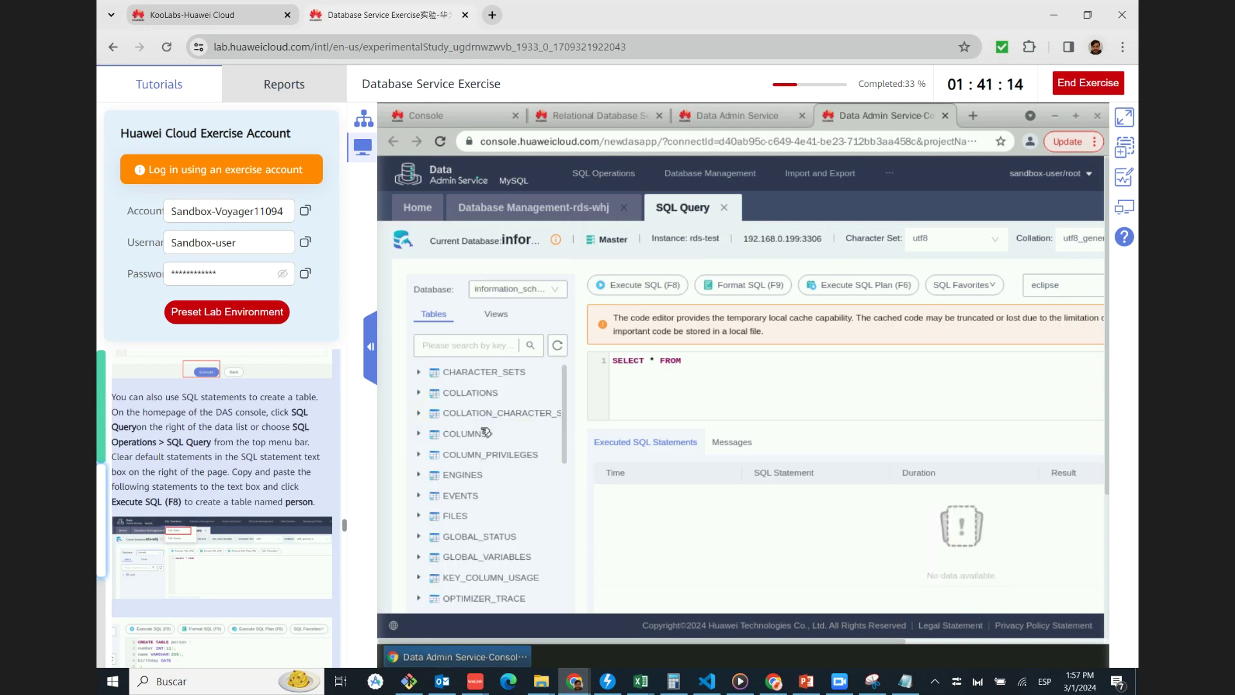
scroll(526, 420, down, 1)
scroll(521, 412, down, 2)
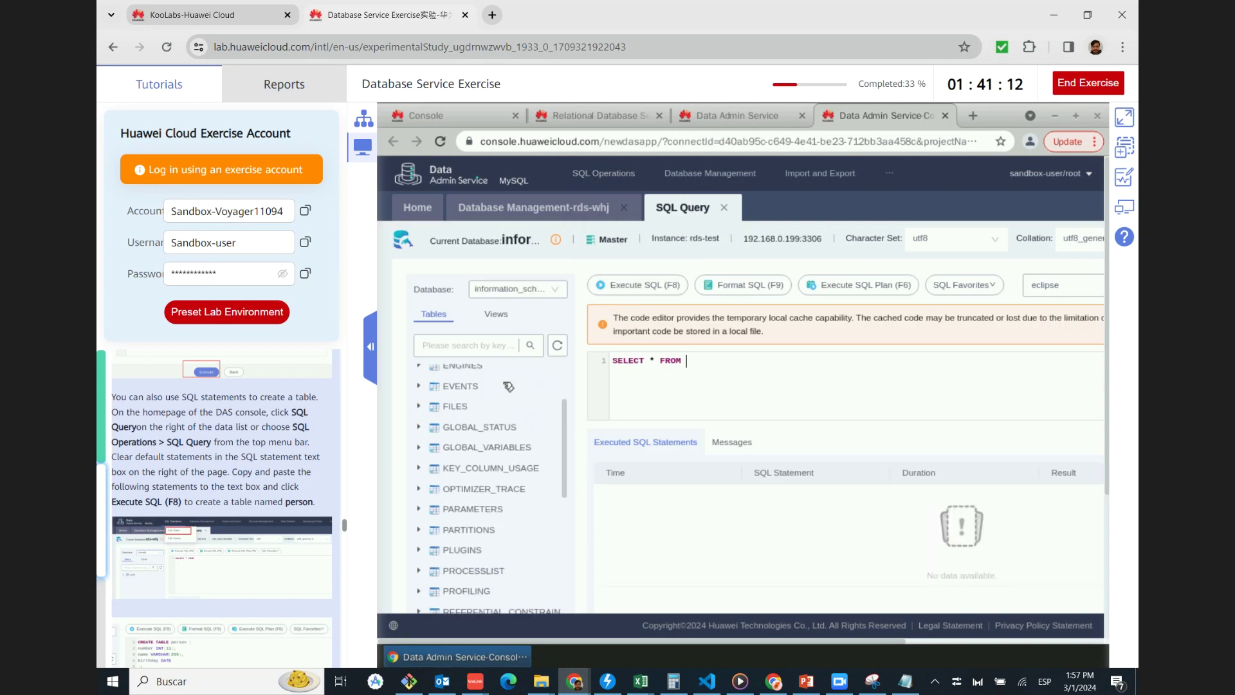
scroll(499, 386, up, 5)
click(540, 291)
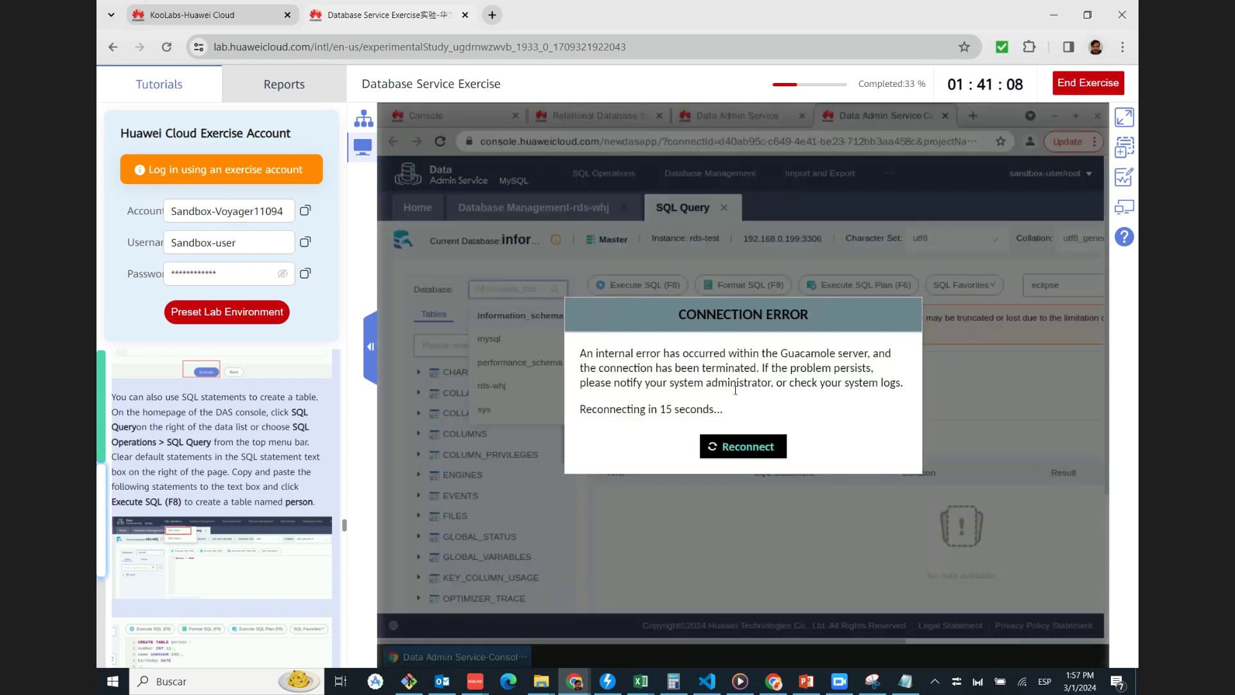
click(772, 445)
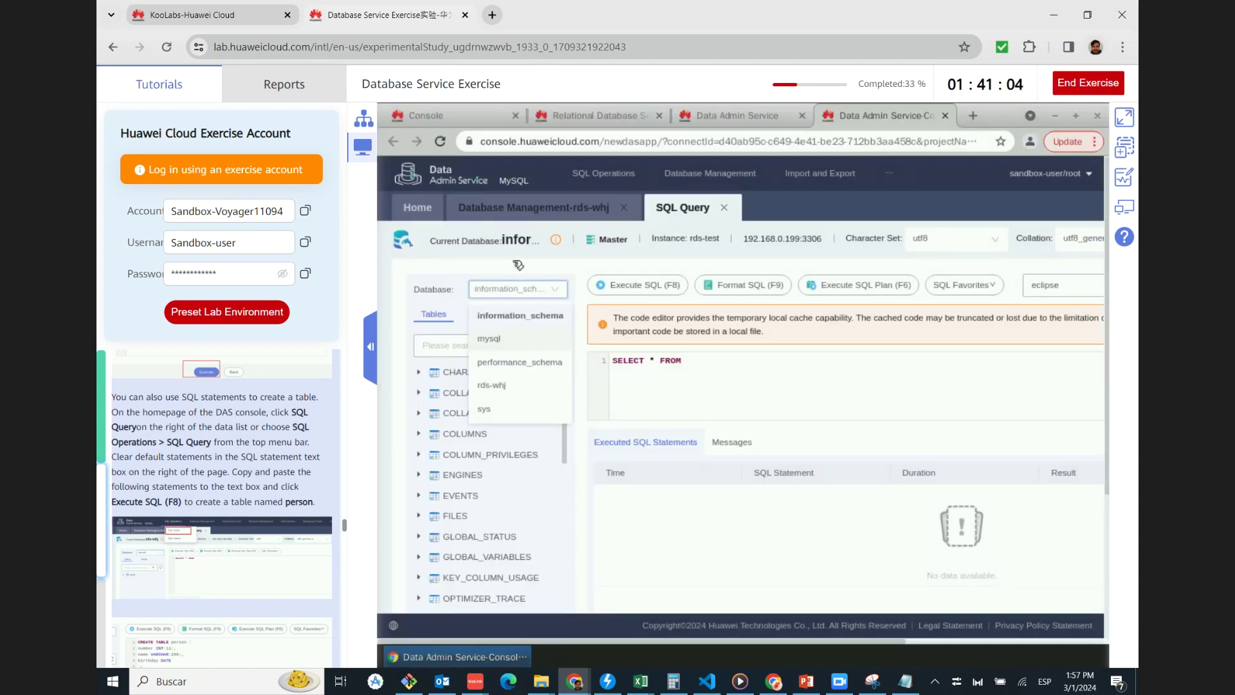
Return to rds-whj's table list showing q123, closing the extra SQL Query tab
click(534, 208)
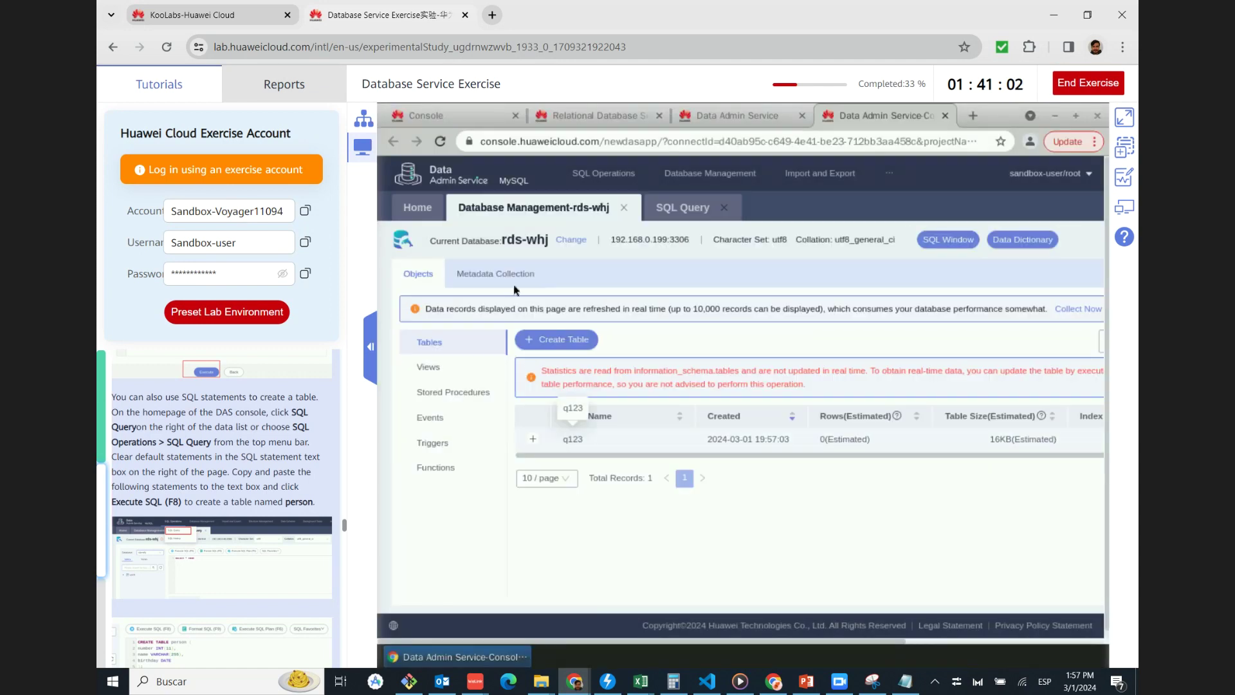
mouse_move(608, 185)
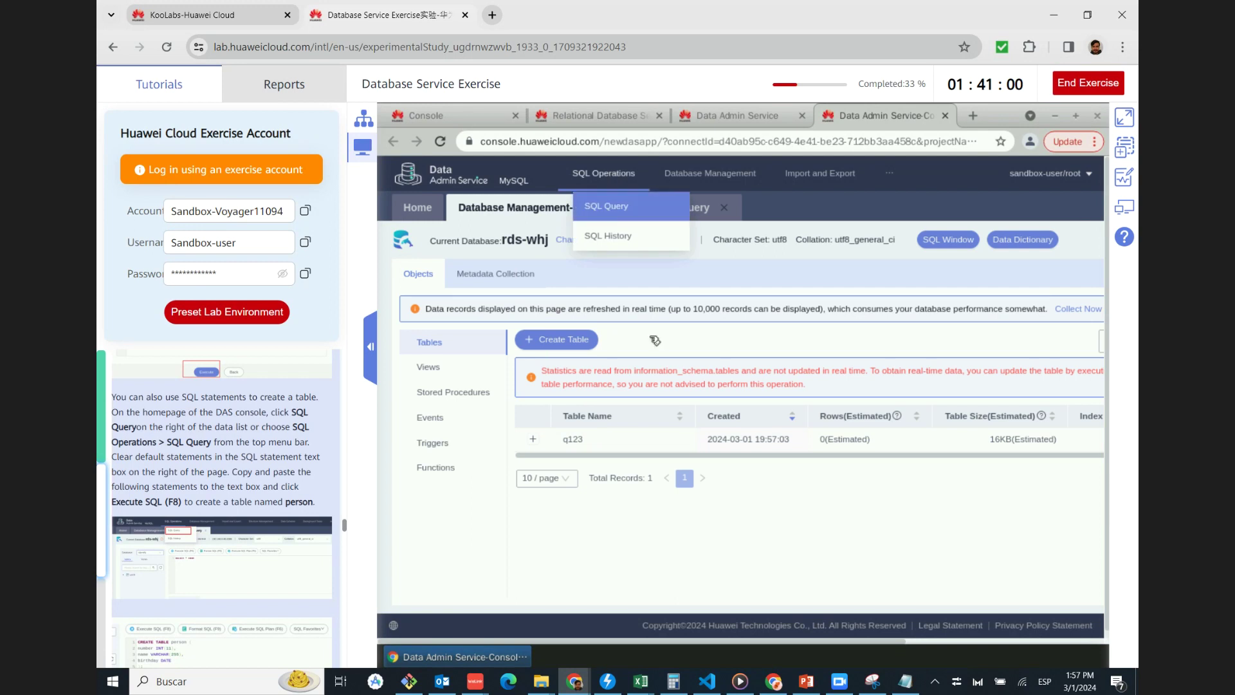
click(606, 207)
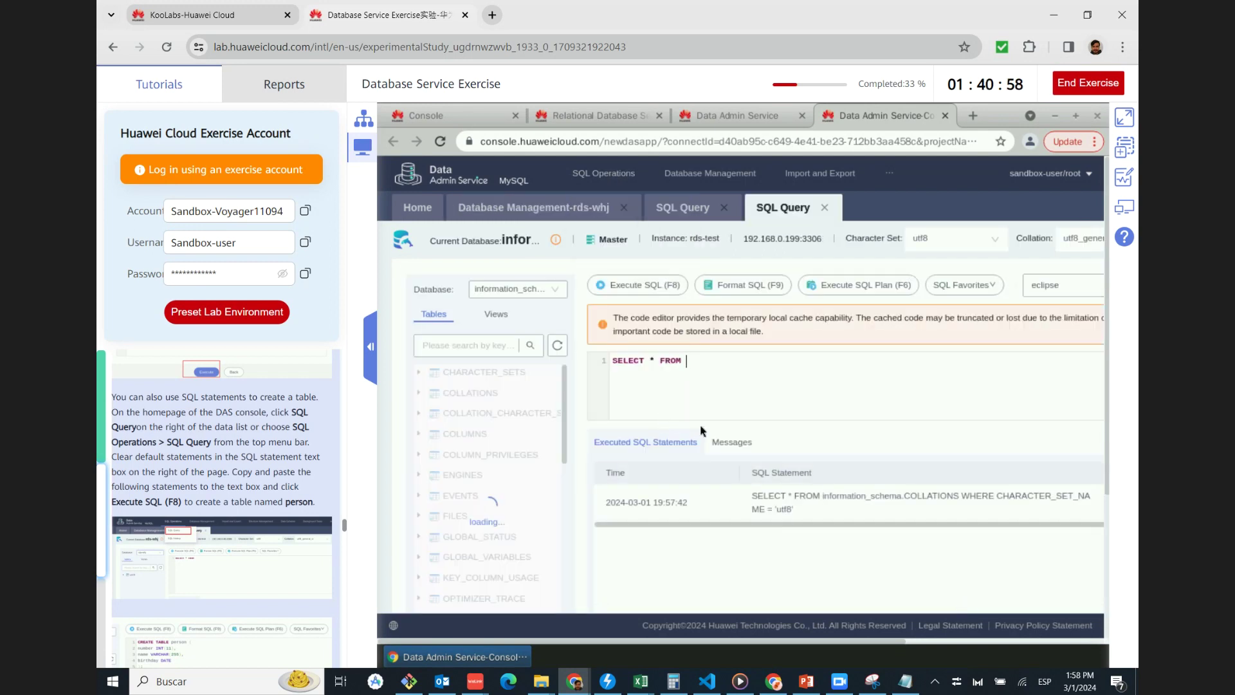
click(827, 210)
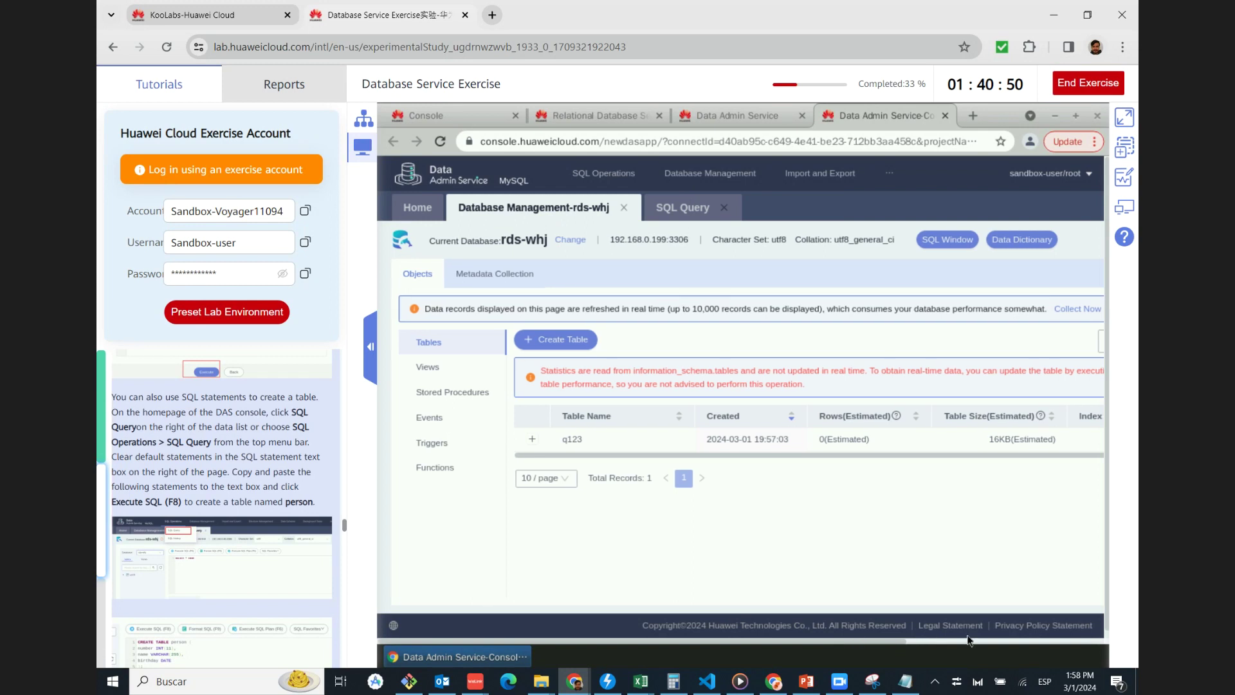
drag(890, 641, 898, 643)
scroll(897, 645, right, 5)
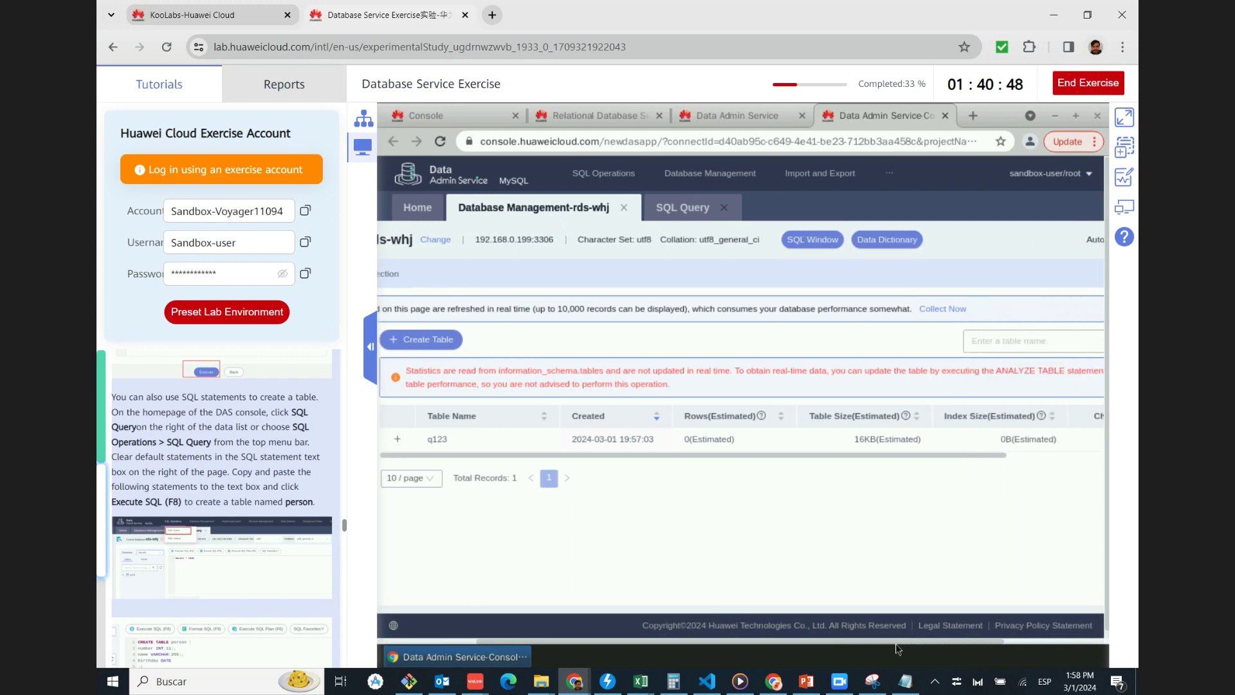
scroll(898, 648, right, 2)
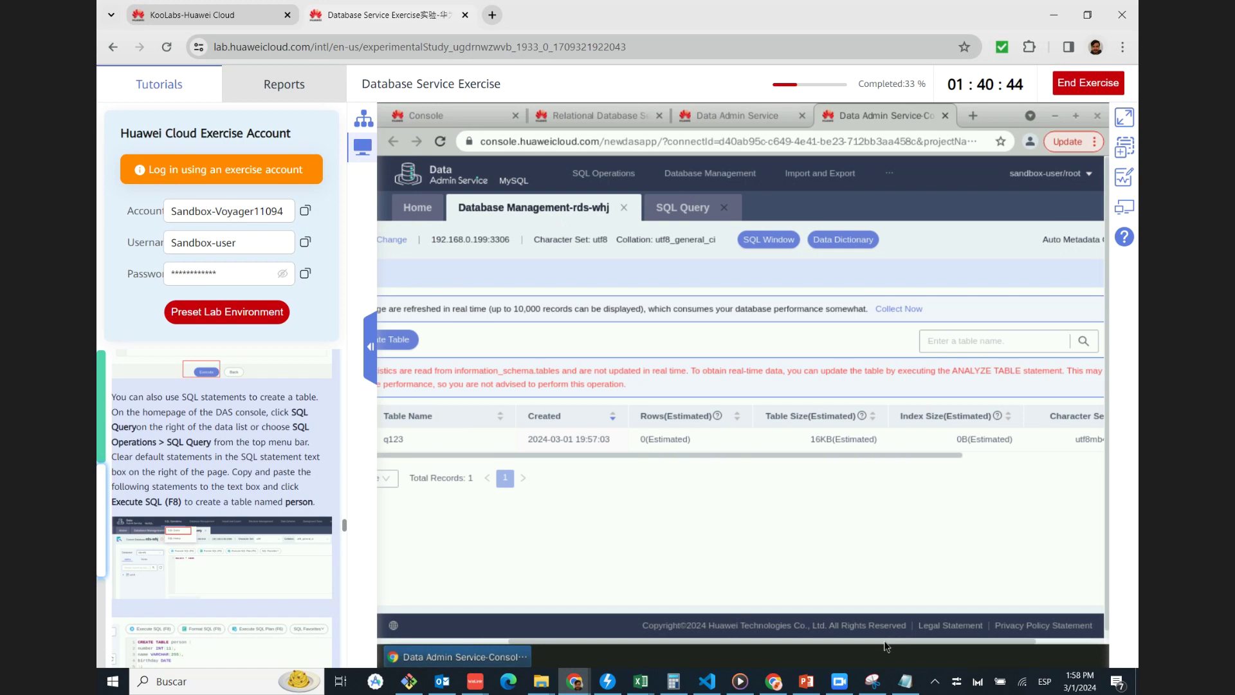
scroll(613, 648, left, 5)
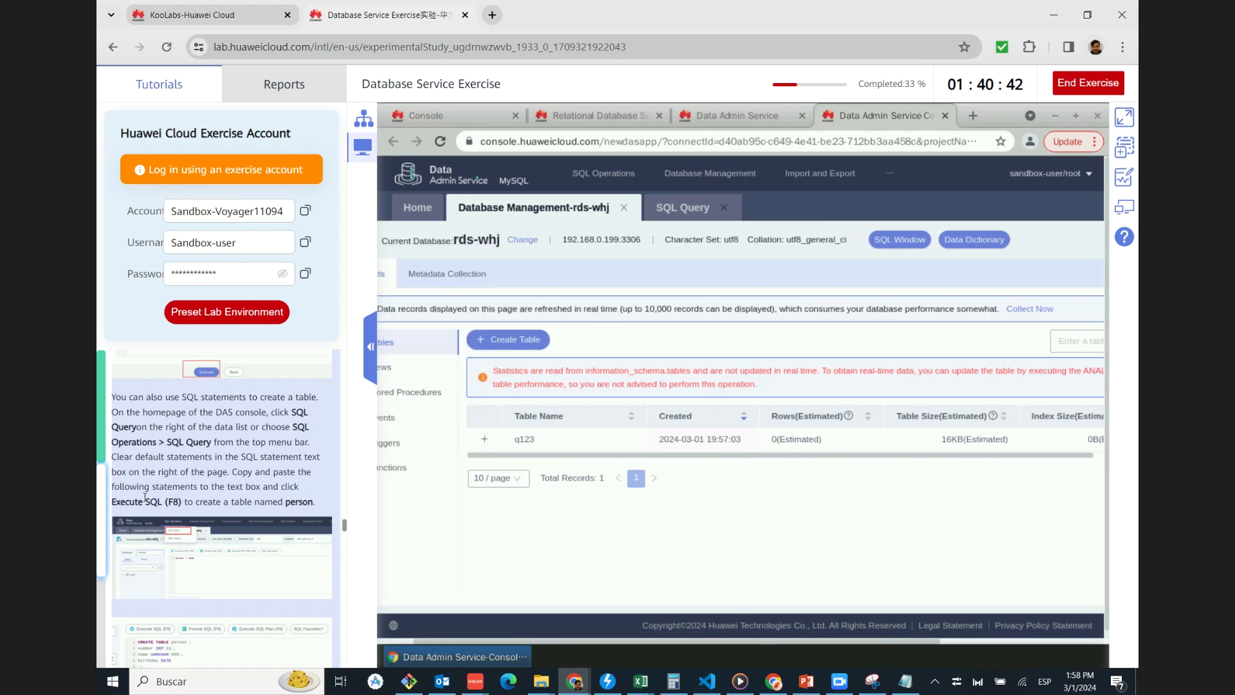
scroll(145, 497, down, 1)
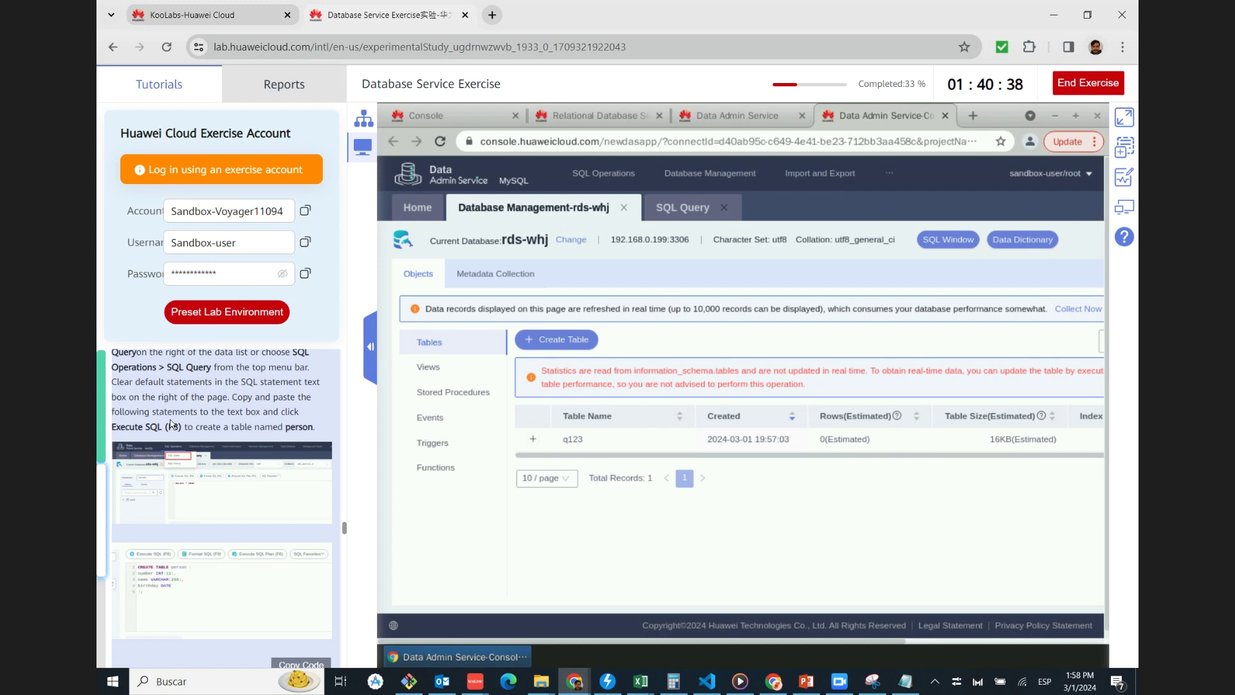
Copy the tutorial's CREATE TABLE person code and paste it over the default SELECT statement
scroll(205, 427, down, 1)
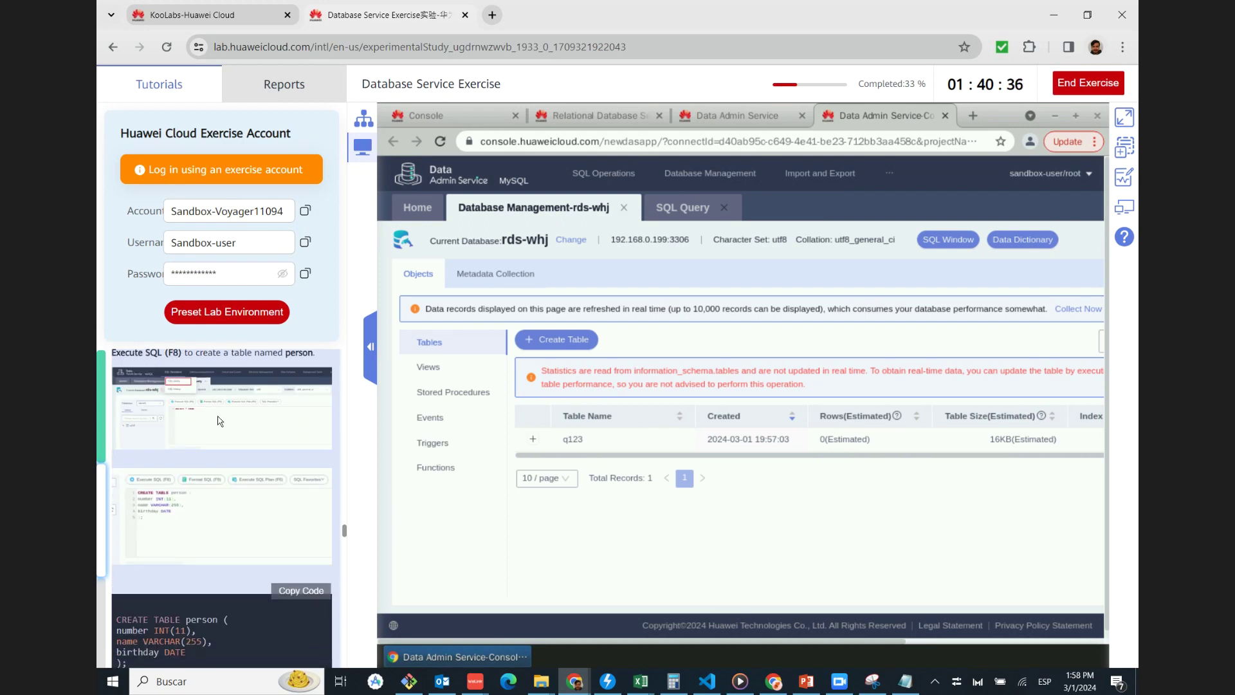
click(220, 424)
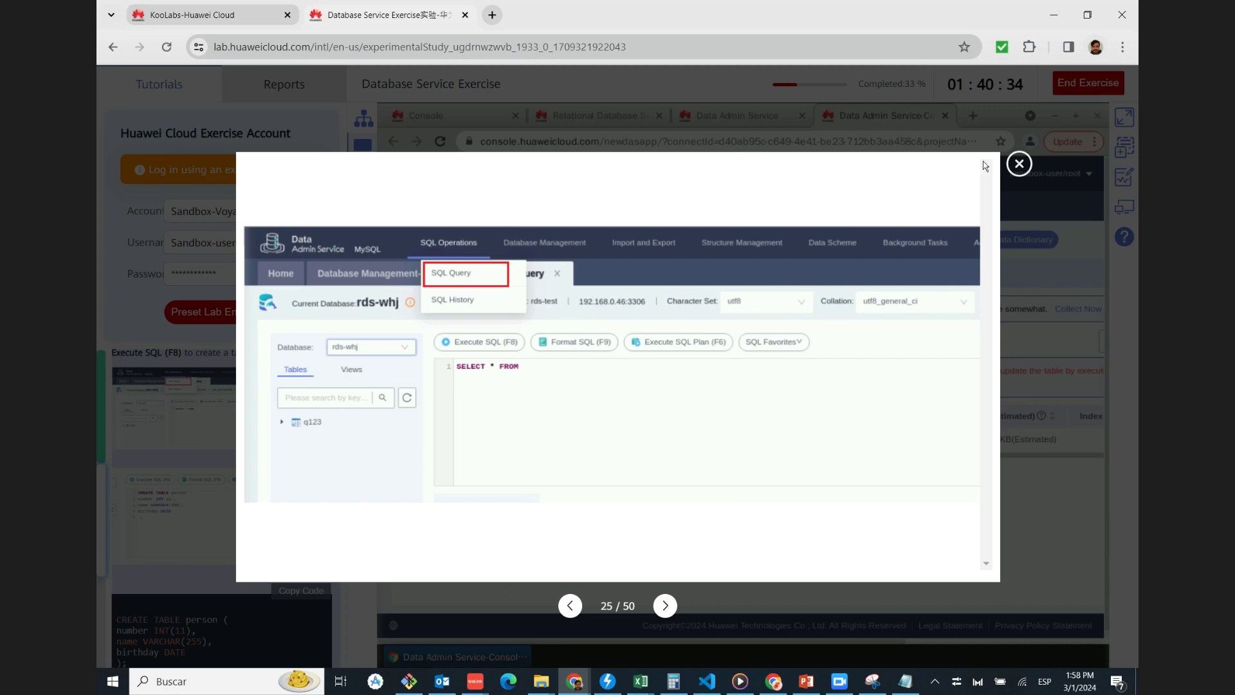
click(1019, 164)
scroll(219, 515, down, 1)
click(174, 437)
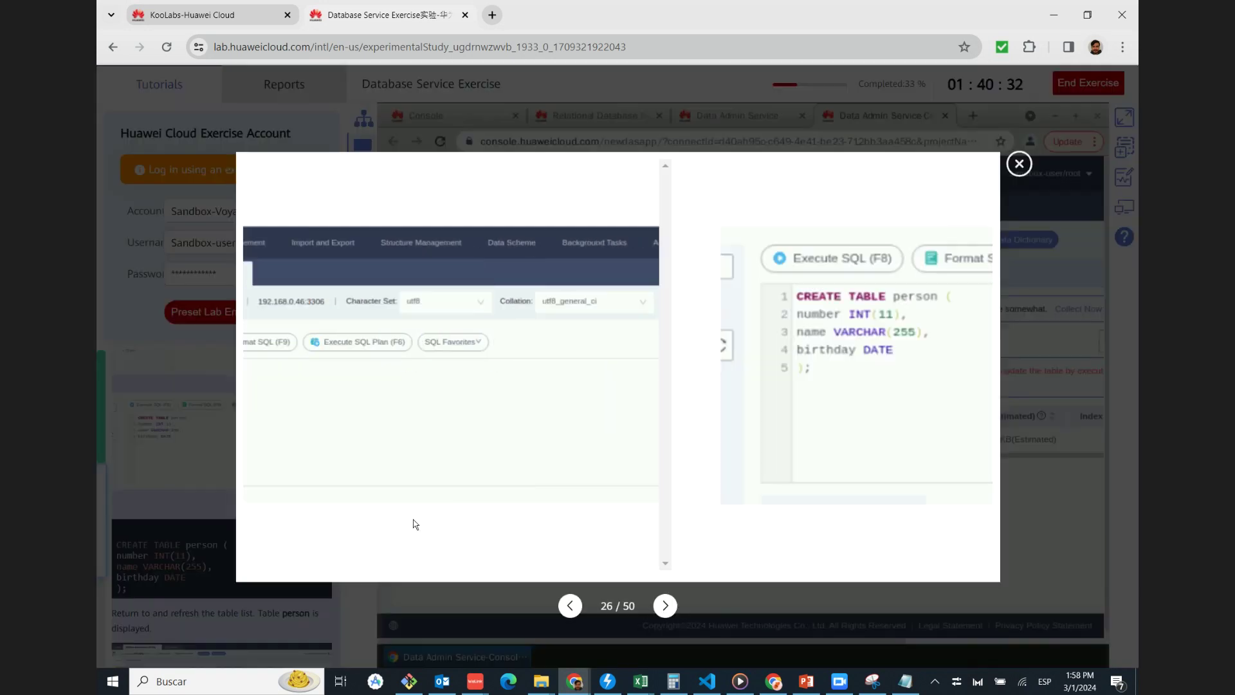
click(1021, 167)
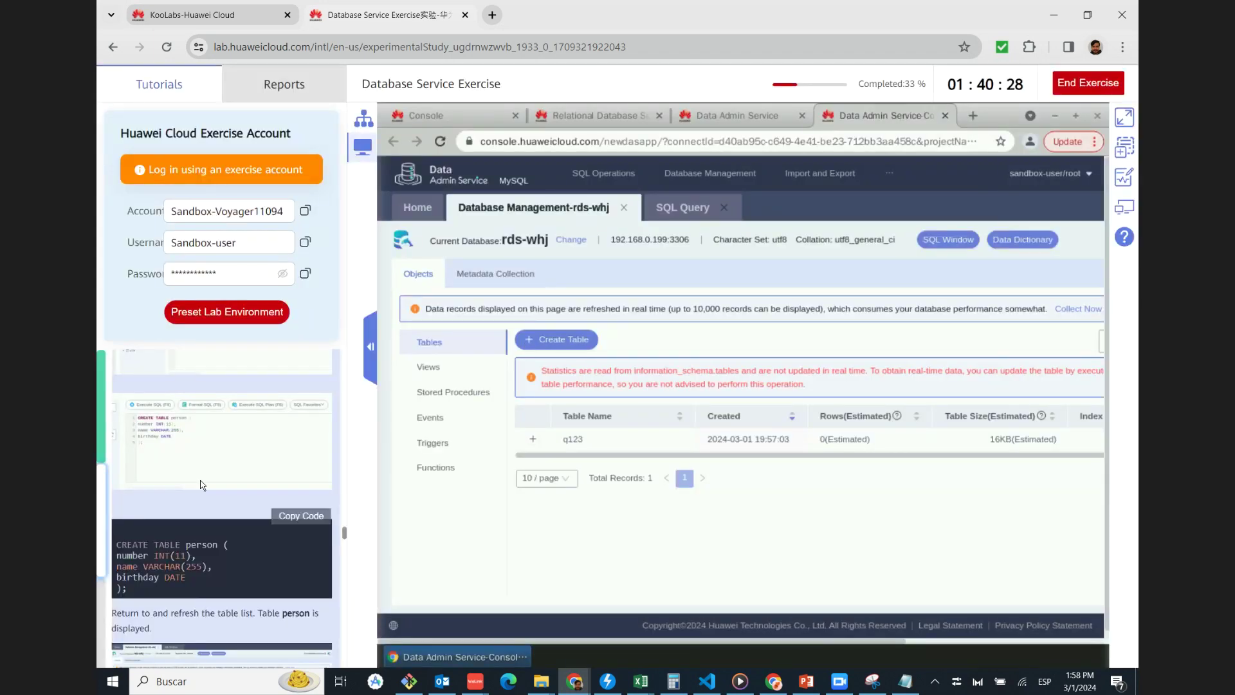
click(291, 515)
click(687, 212)
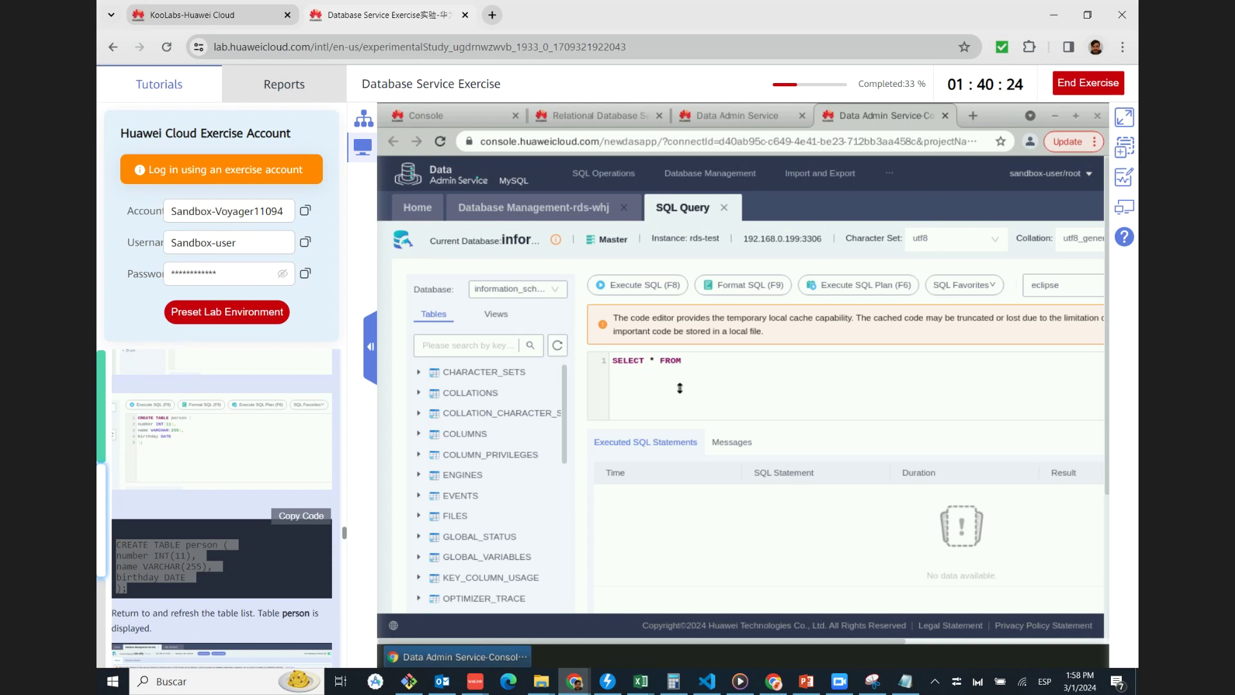
drag(711, 364, 580, 373)
text(CREATE TABLE person ( number INT(11), name VARCHAR(255), birthday DATE );)
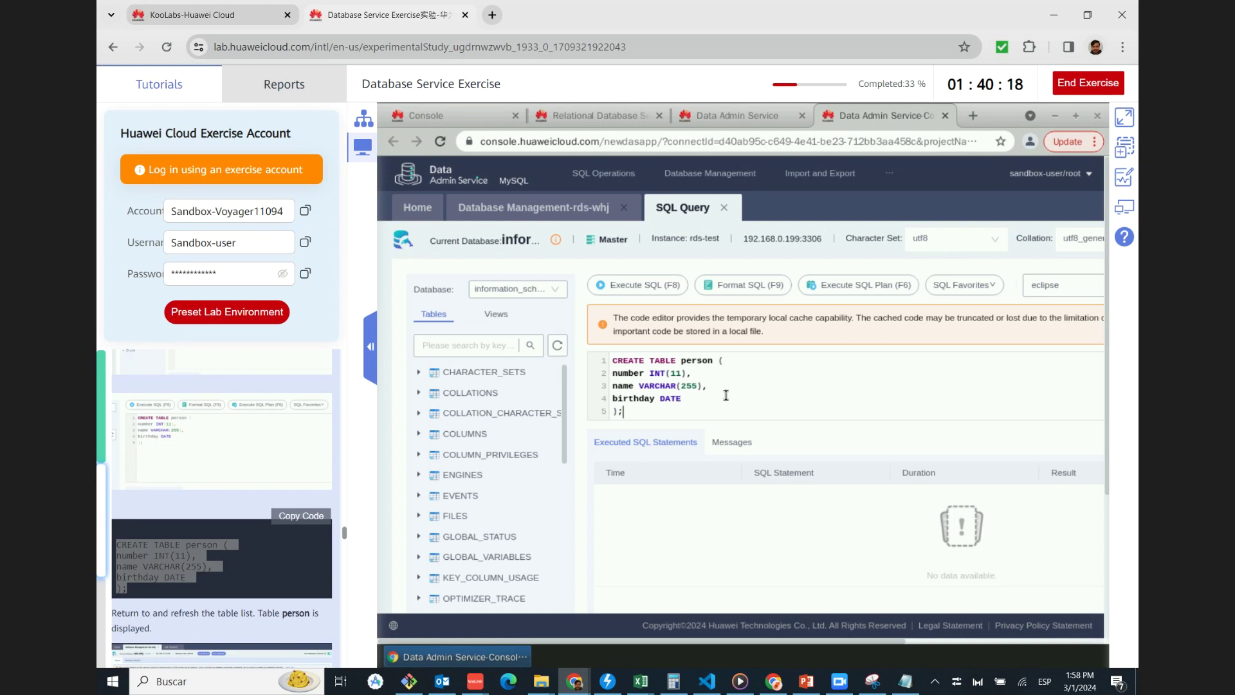
Compare the pasted CREATE TABLE person statement against the tutorial's screenshot
scroll(265, 577, down, 2)
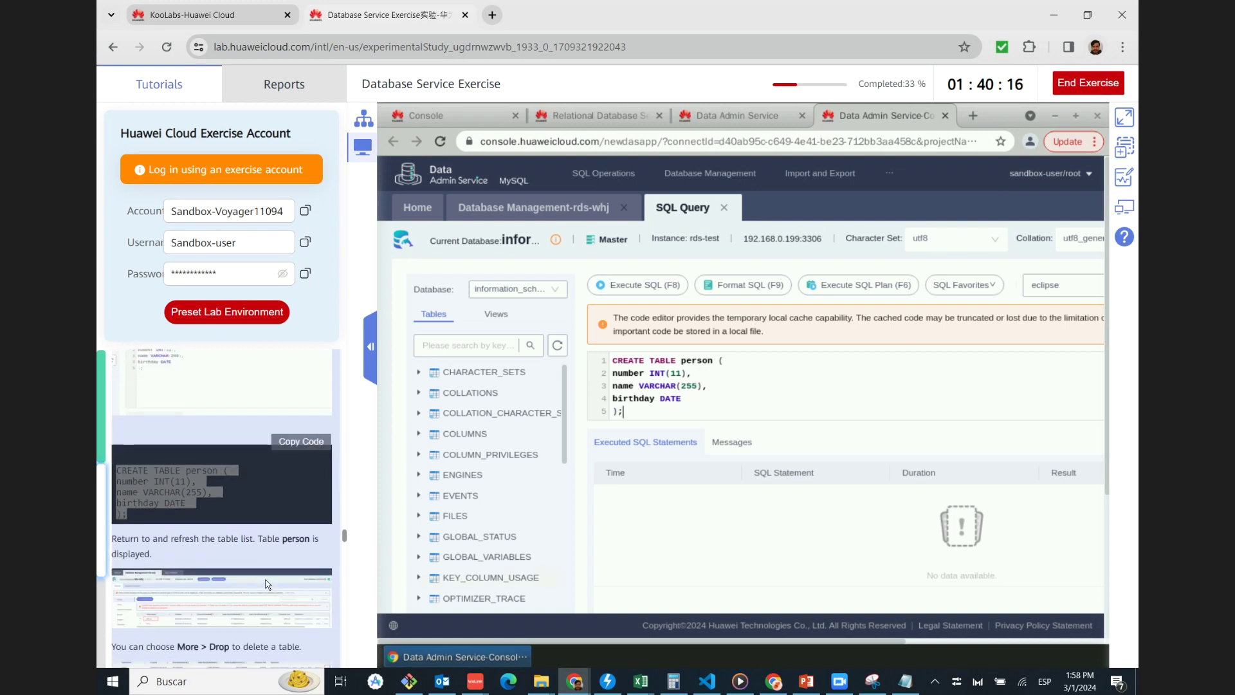
scroll(268, 584, down, 2)
scroll(236, 466, up, 4)
click(261, 459)
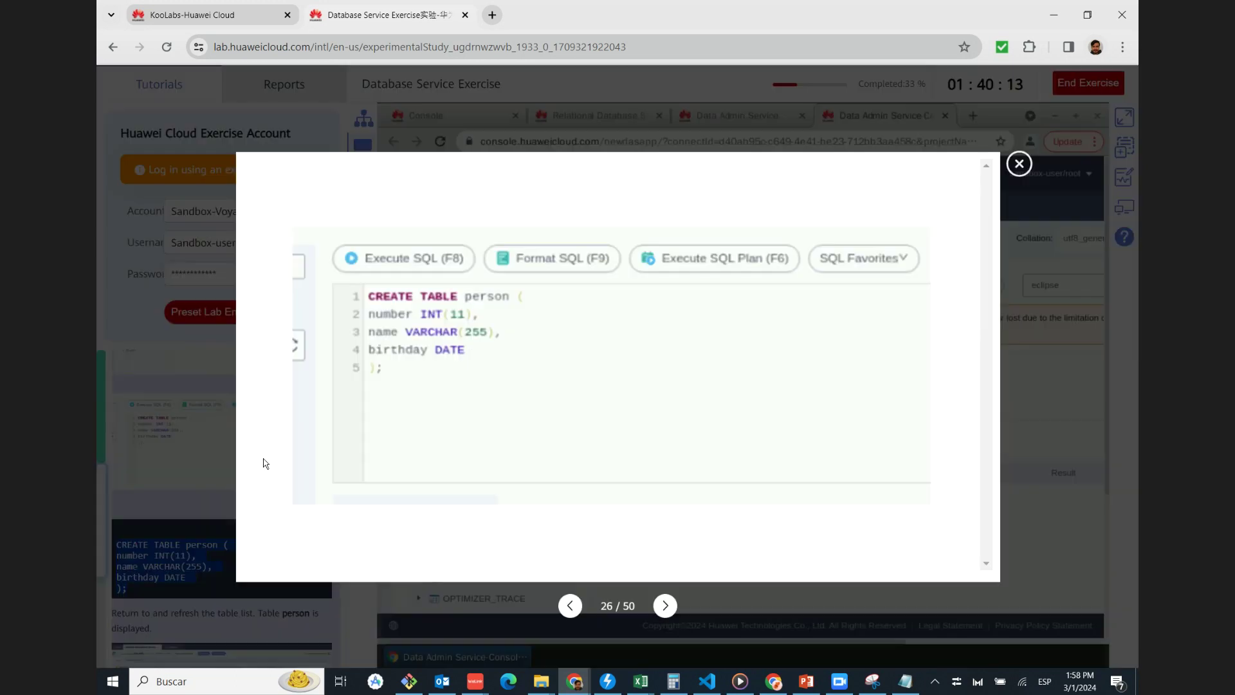
click(1021, 170)
drag(788, 642, 1125, 646)
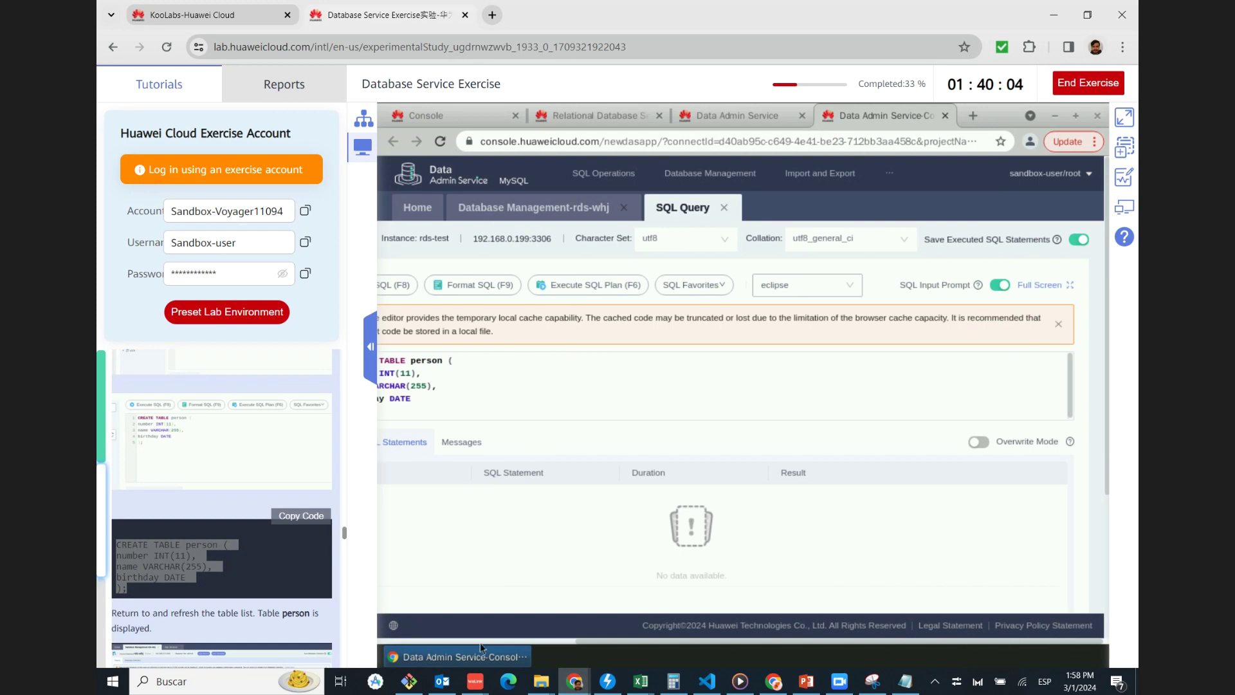
drag(594, 643, 415, 641)
click(694, 401)
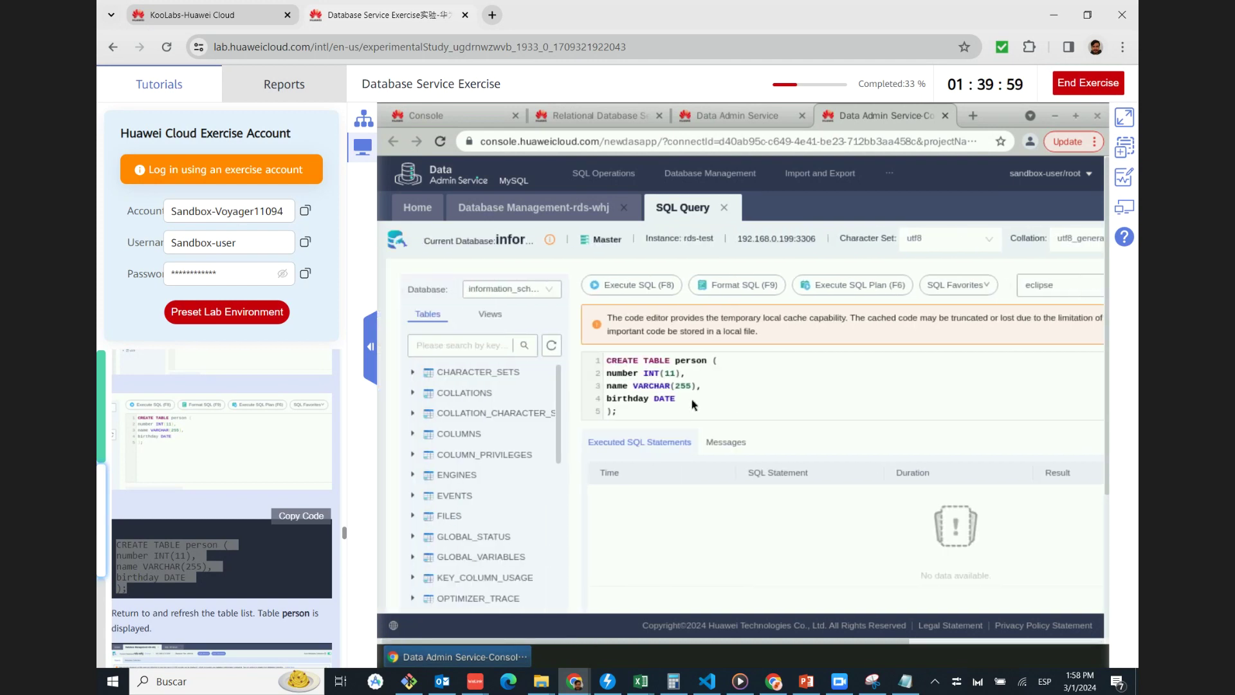
Run CREATE TABLE person with rds-whj as the target database, then return to its table list
click(638, 287)
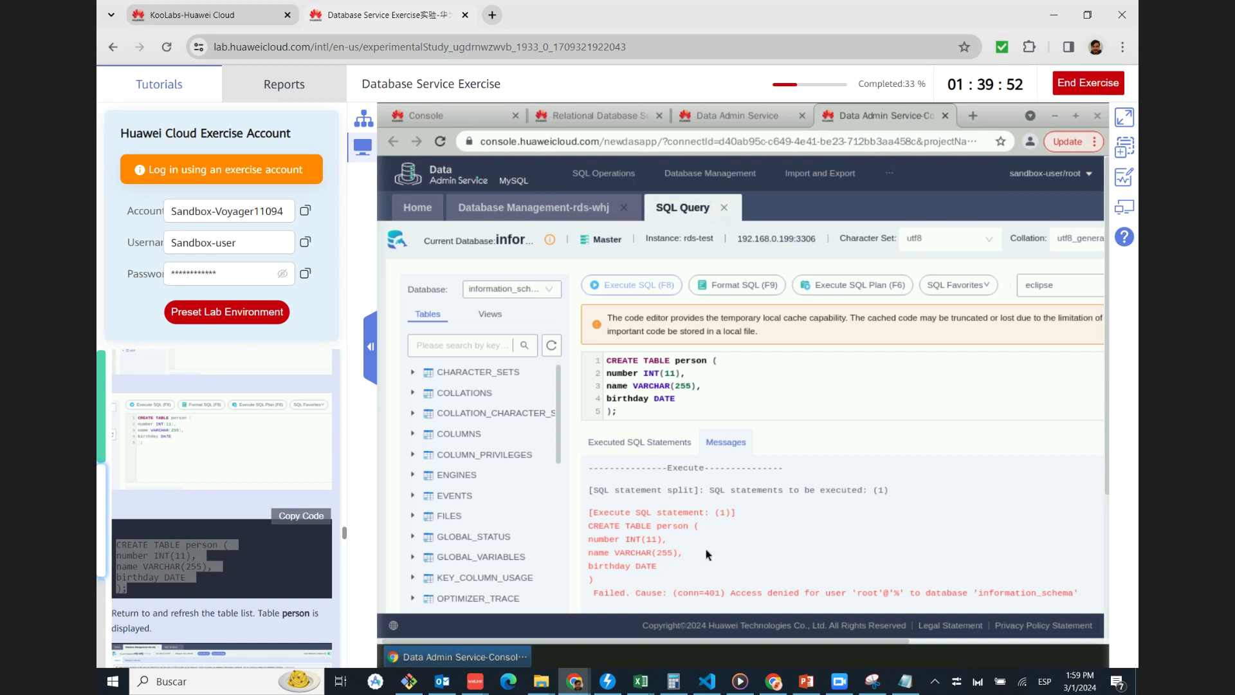
scroll(714, 547, down, 1)
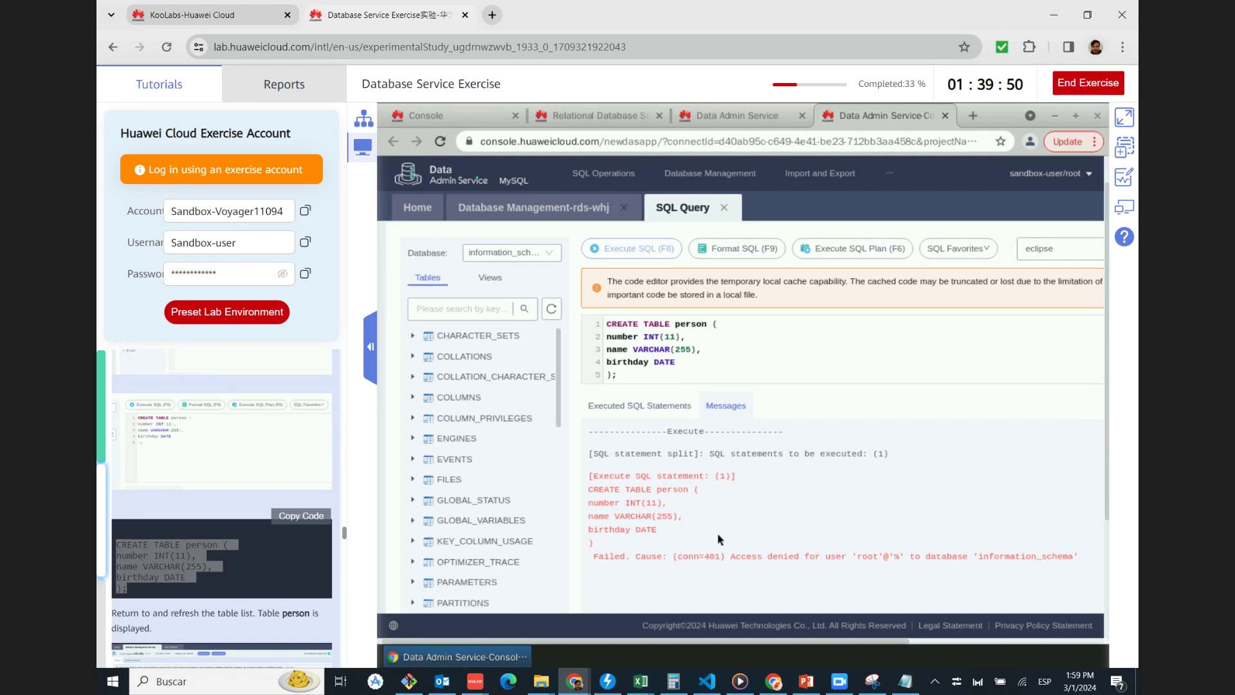
scroll(559, 412, up, 1)
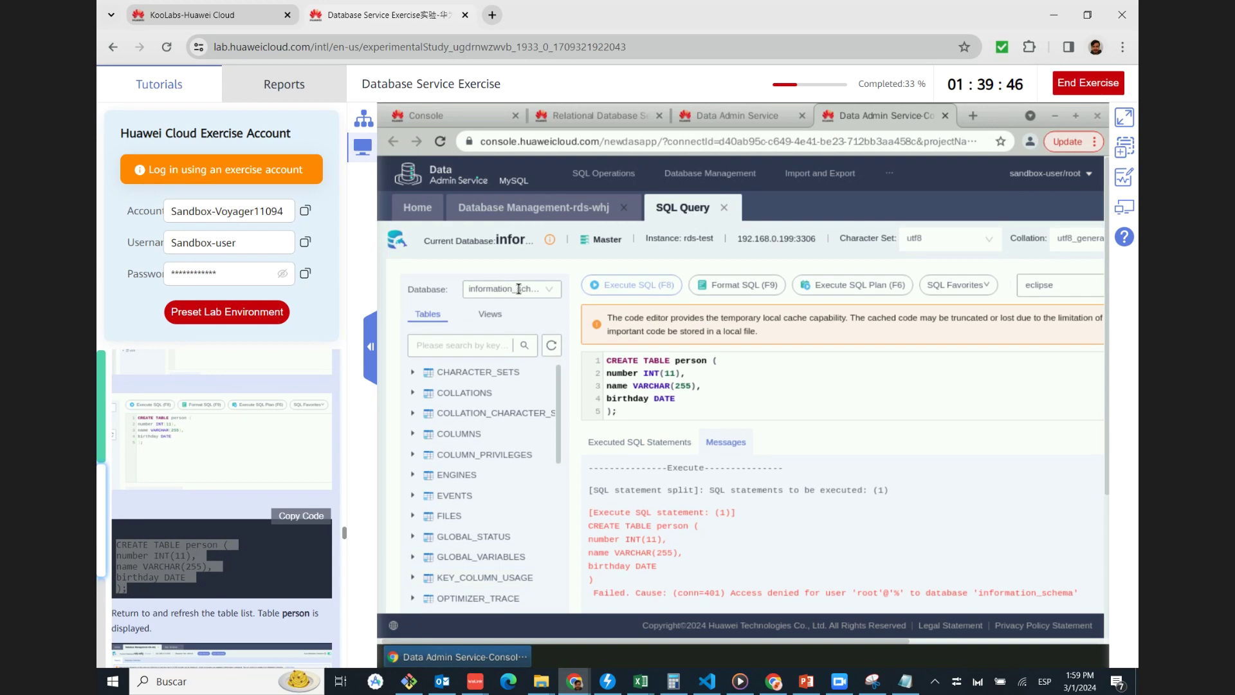
click(519, 289)
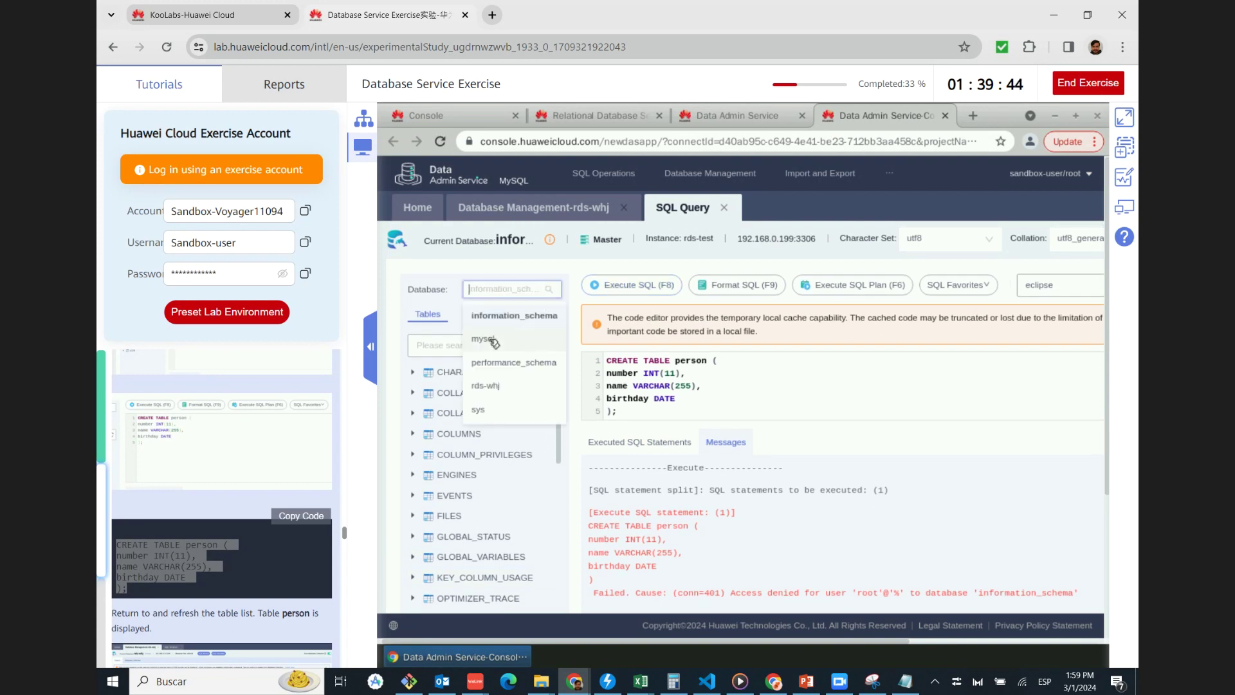
click(485, 388)
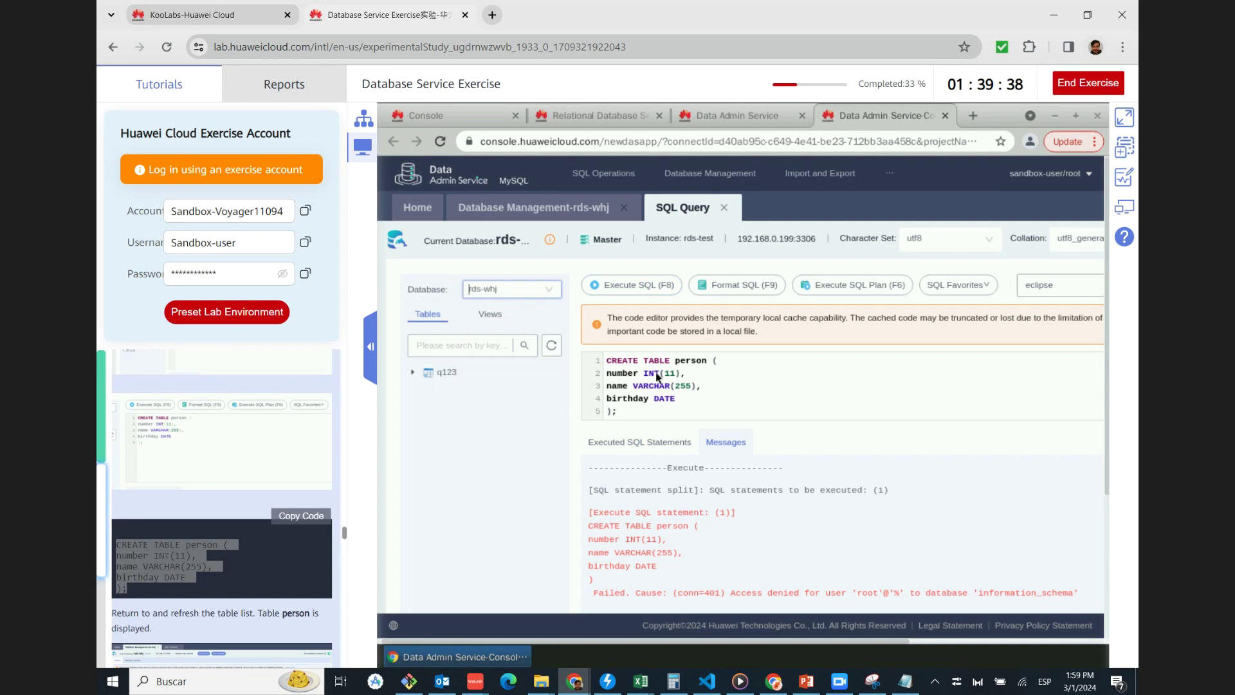
click(637, 285)
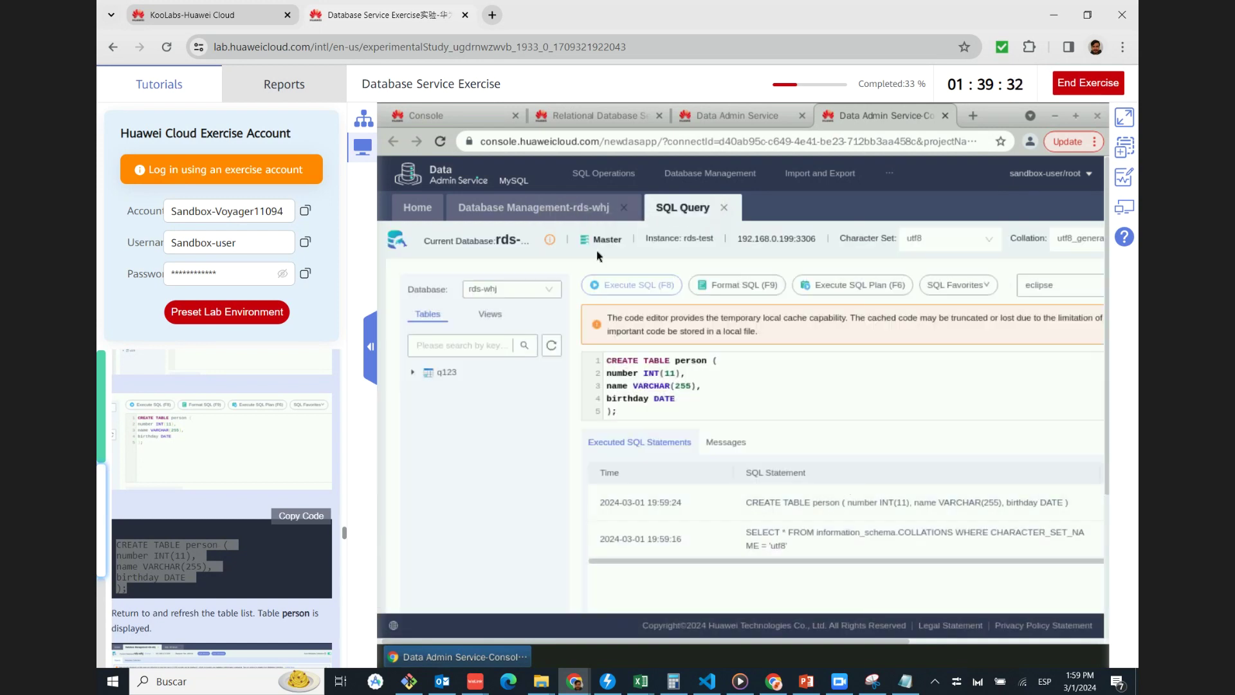
click(557, 212)
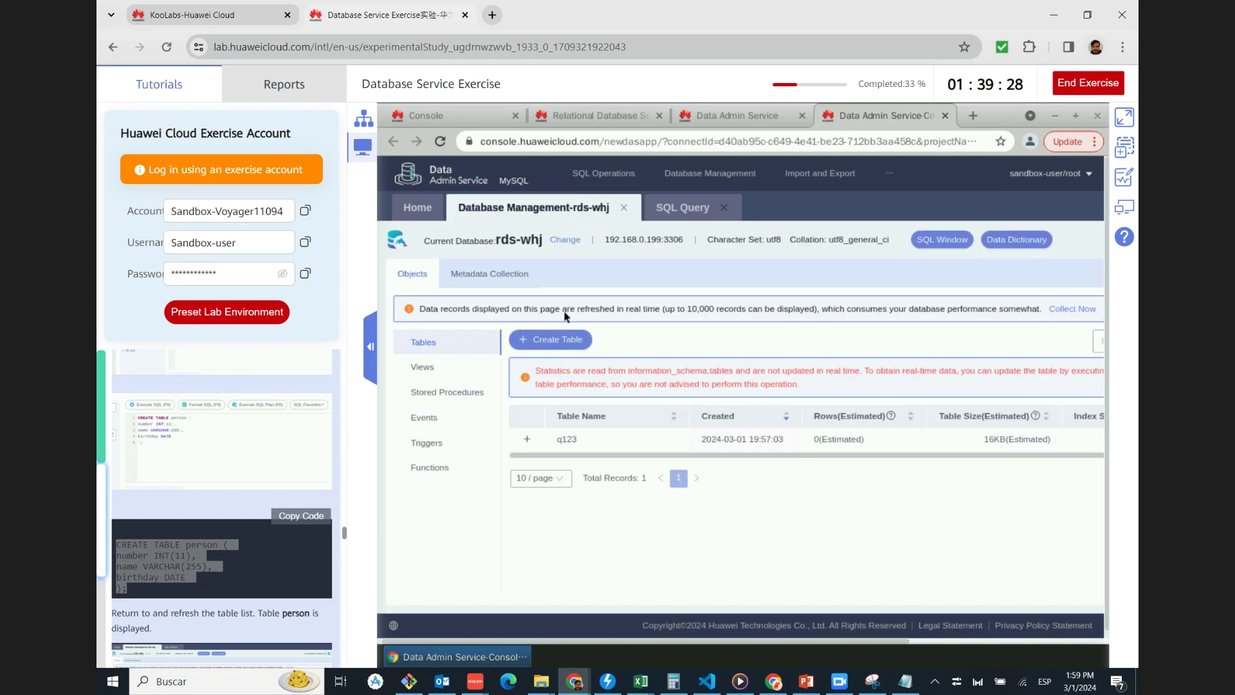
click(441, 143)
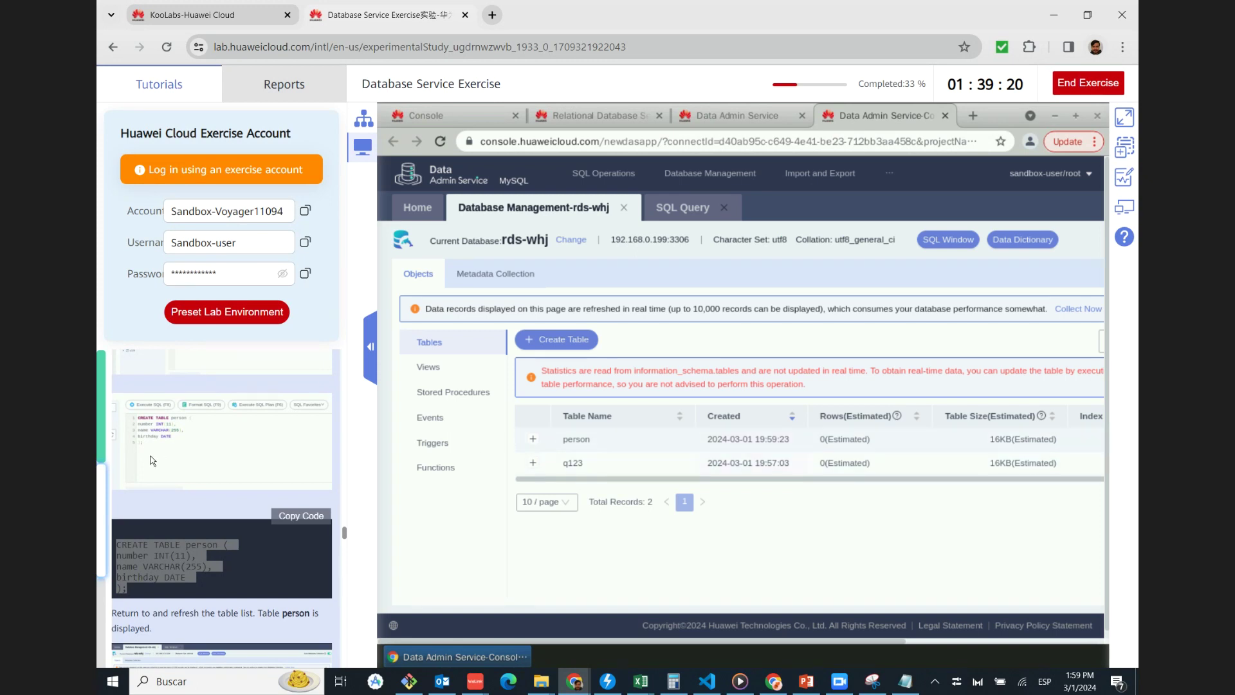
scroll(156, 462, down, 1)
scroll(155, 458, down, 2)
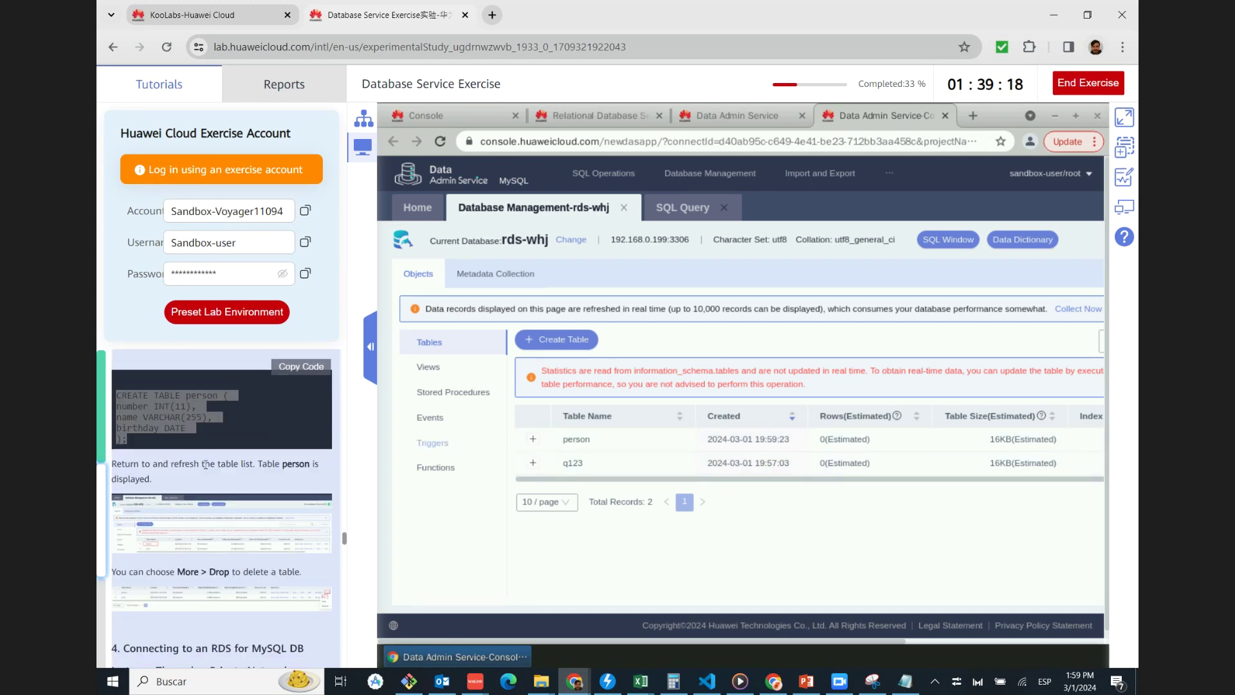
scroll(237, 476, down, 3)
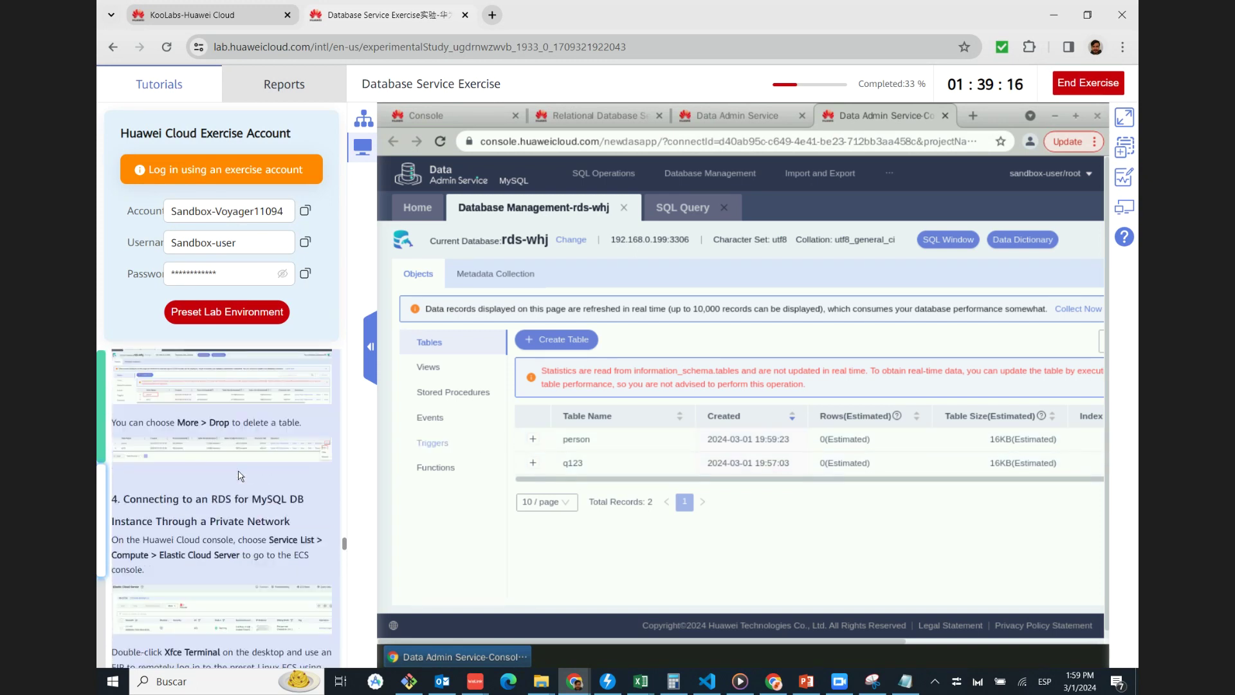
scroll(239, 476, down, 2)
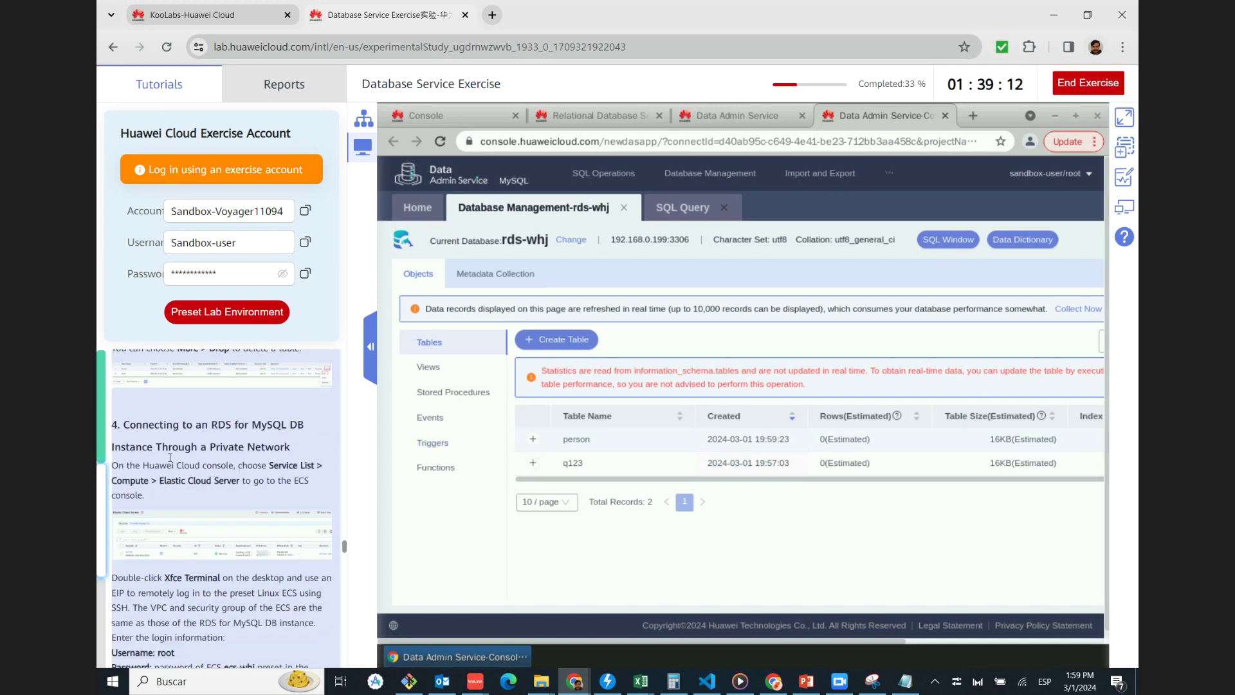
scroll(156, 479, down, 2)
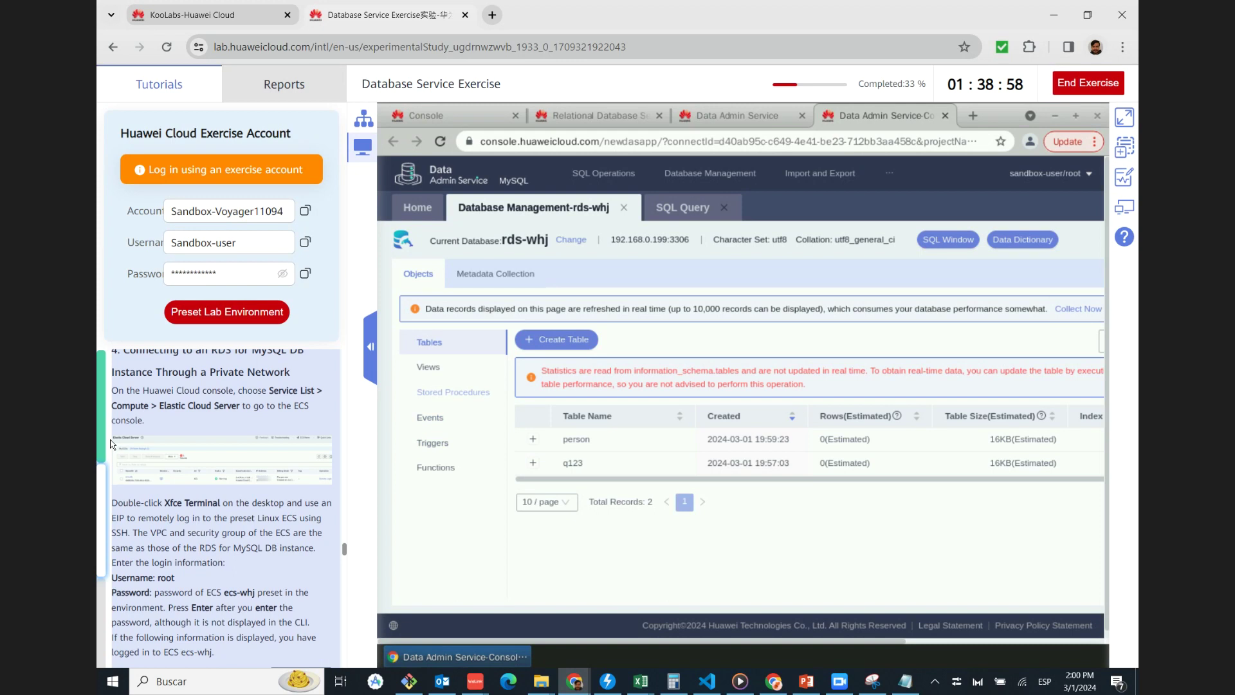
scroll(122, 435, up, 1)
scroll(161, 434, down, 1)
scroll(184, 432, up, 1)
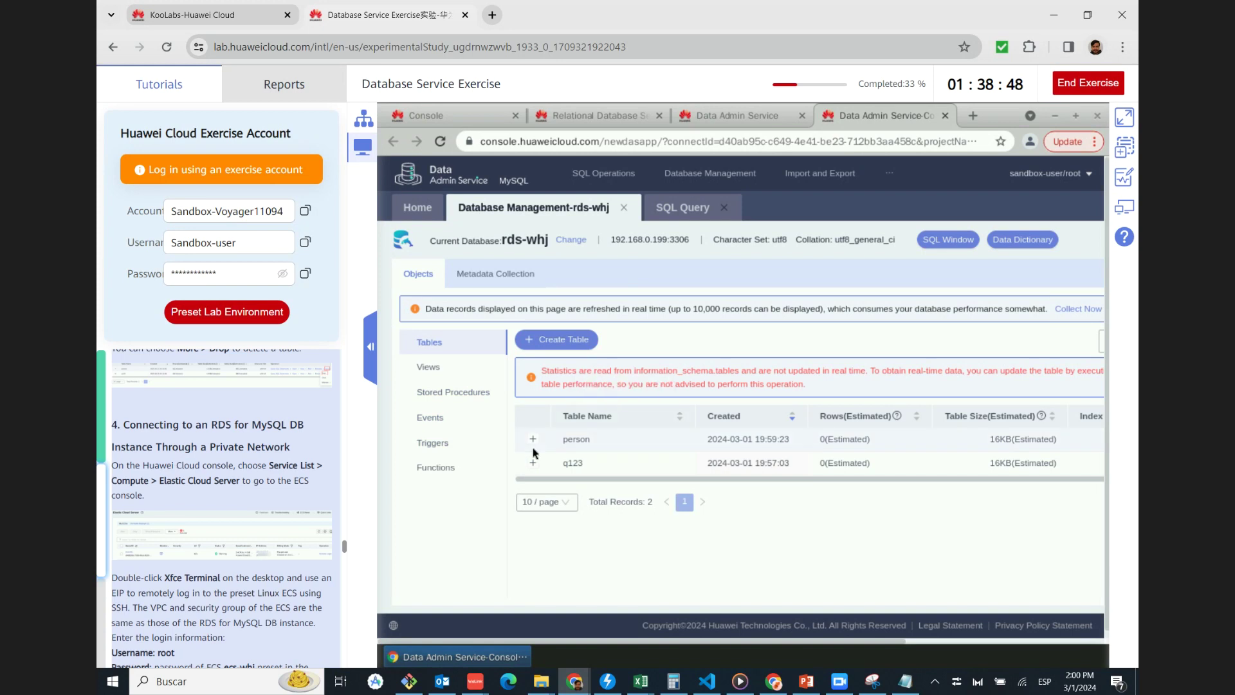
scroll(533, 452, down, 1)
scroll(164, 501, down, 2)
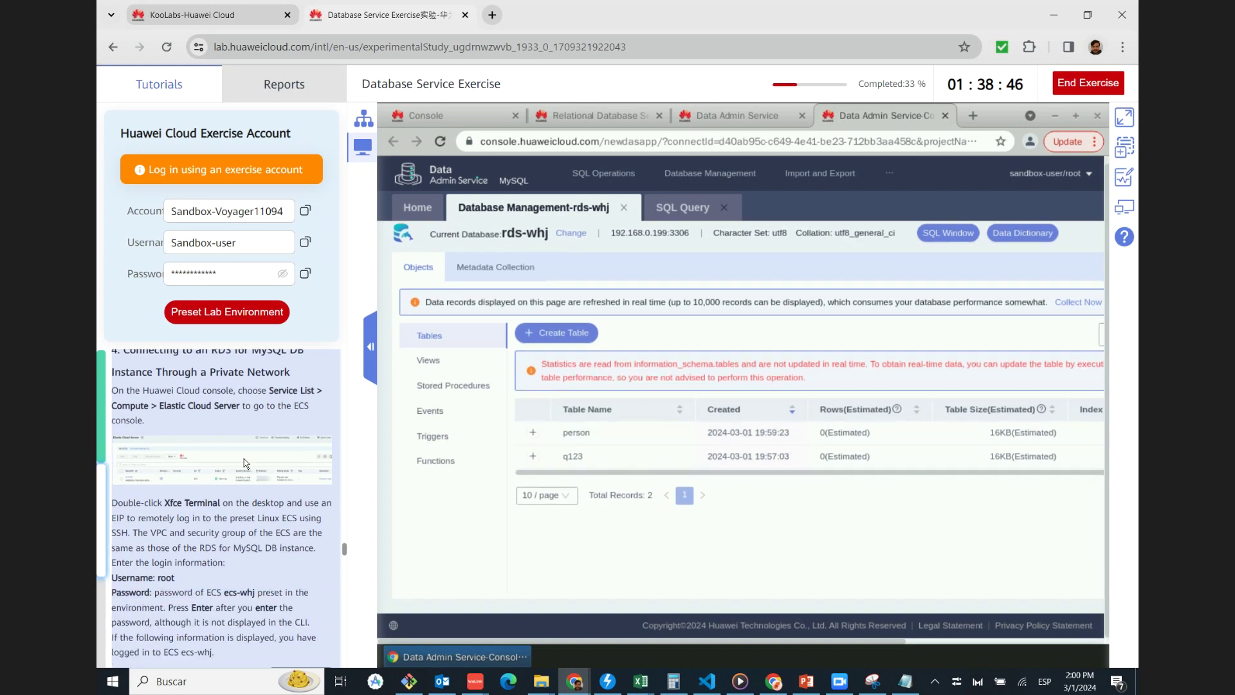
Page through the tutorial screenshots of the ECS login and mysql session (show databases, use rds-whj, show tables)
click(196, 459)
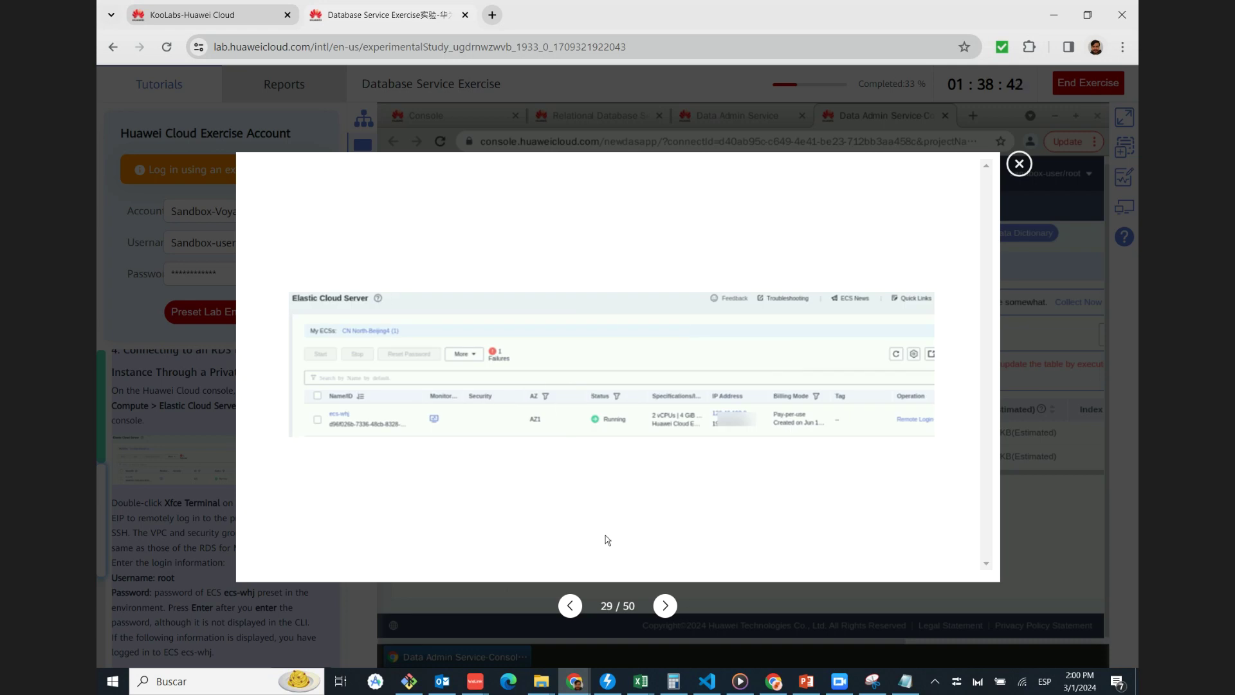
click(666, 606)
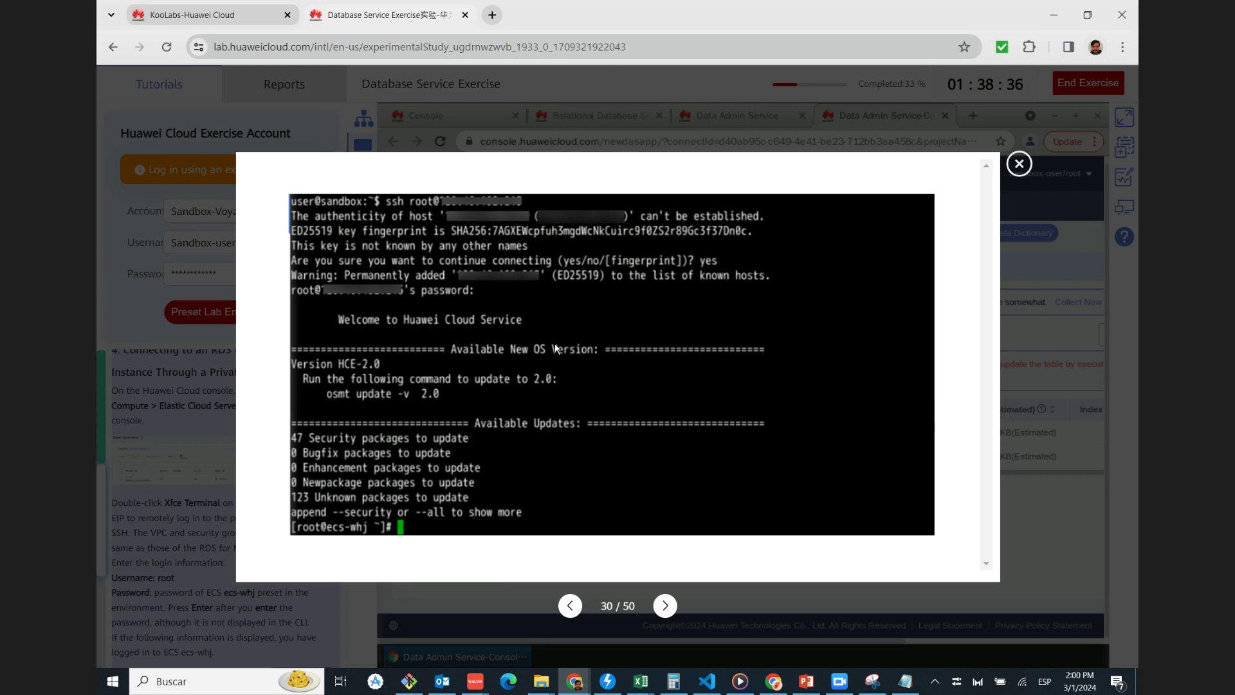
click(666, 607)
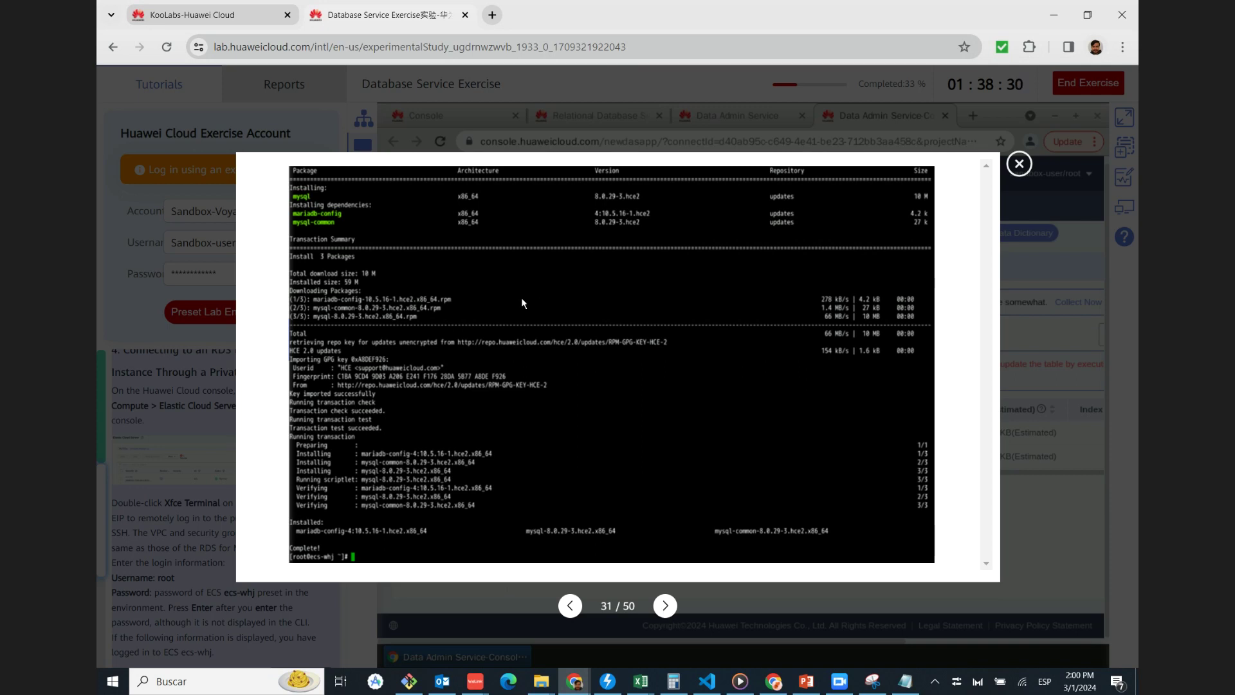
click(667, 616)
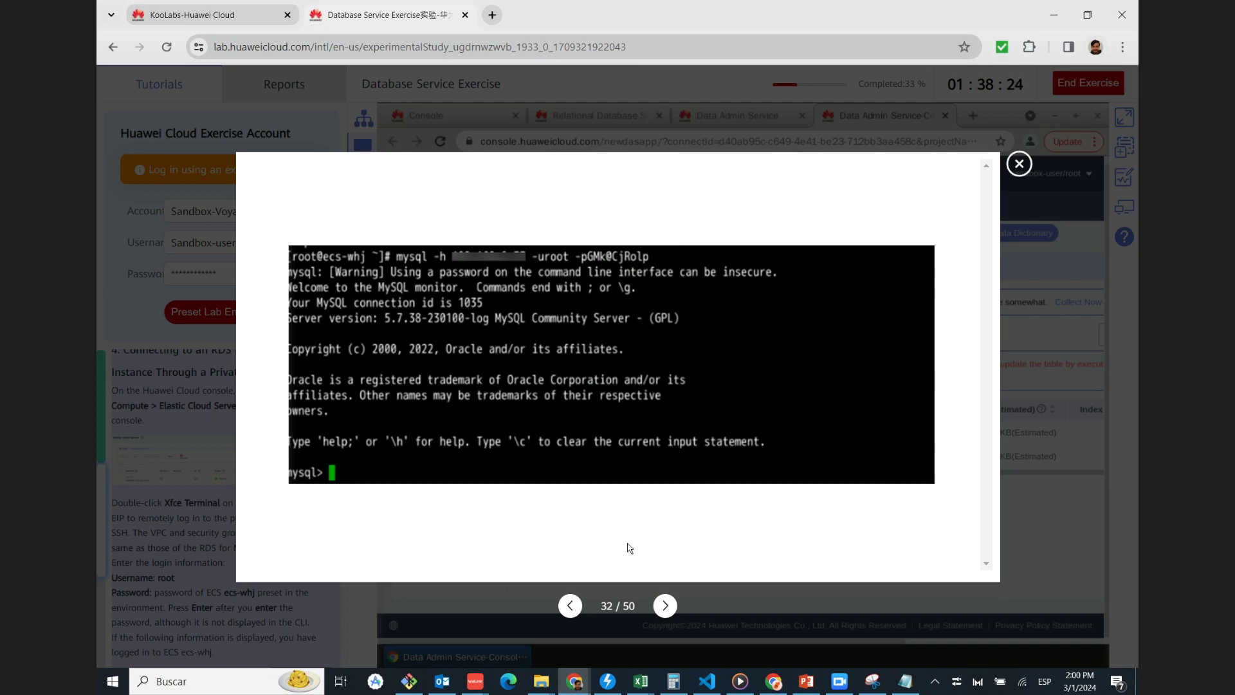
click(664, 607)
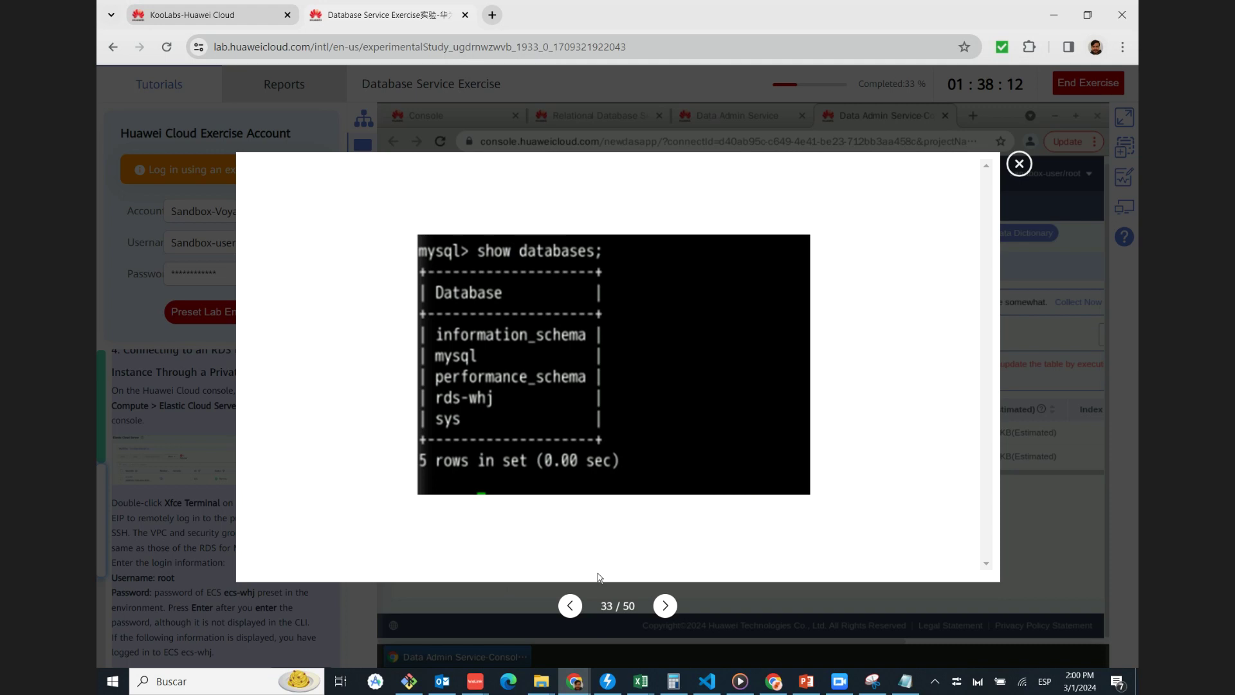
click(666, 606)
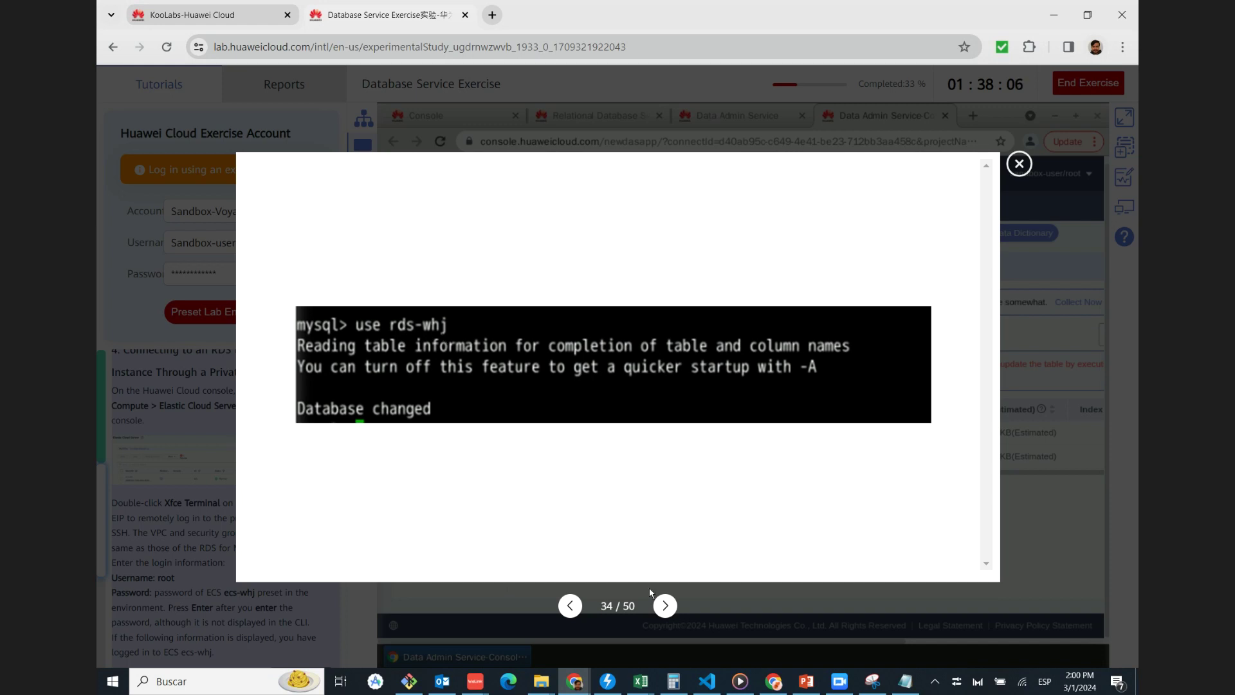
click(663, 605)
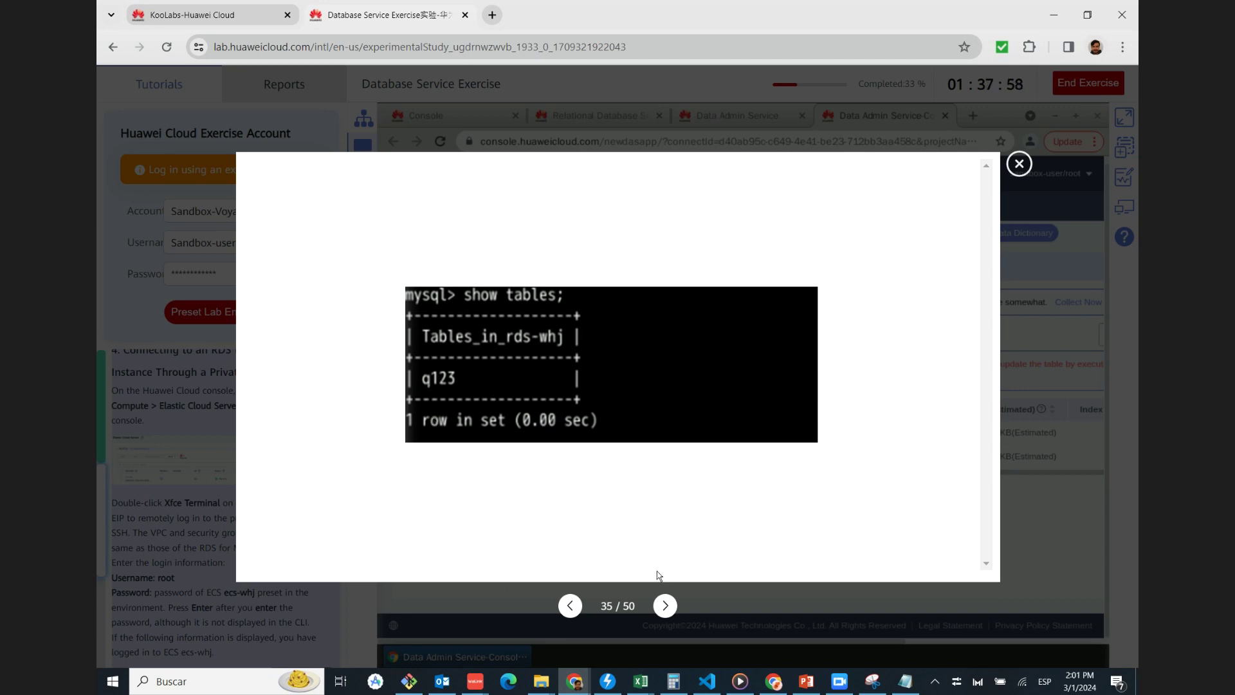
click(664, 605)
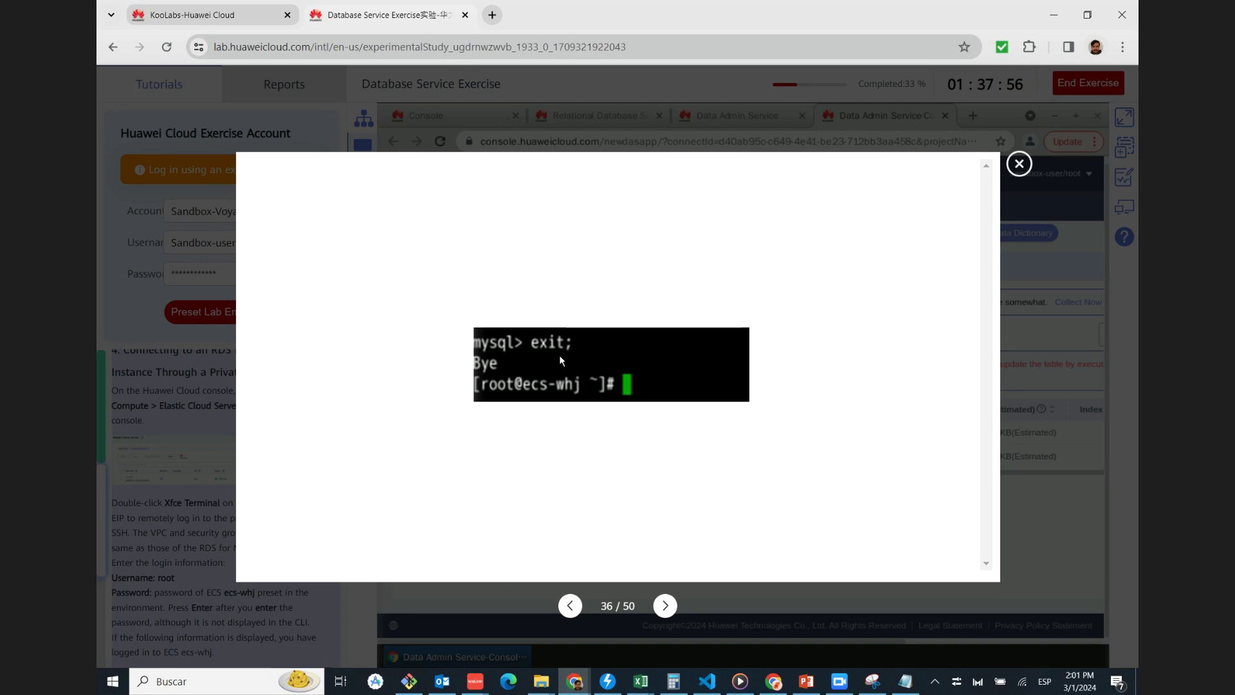
click(665, 606)
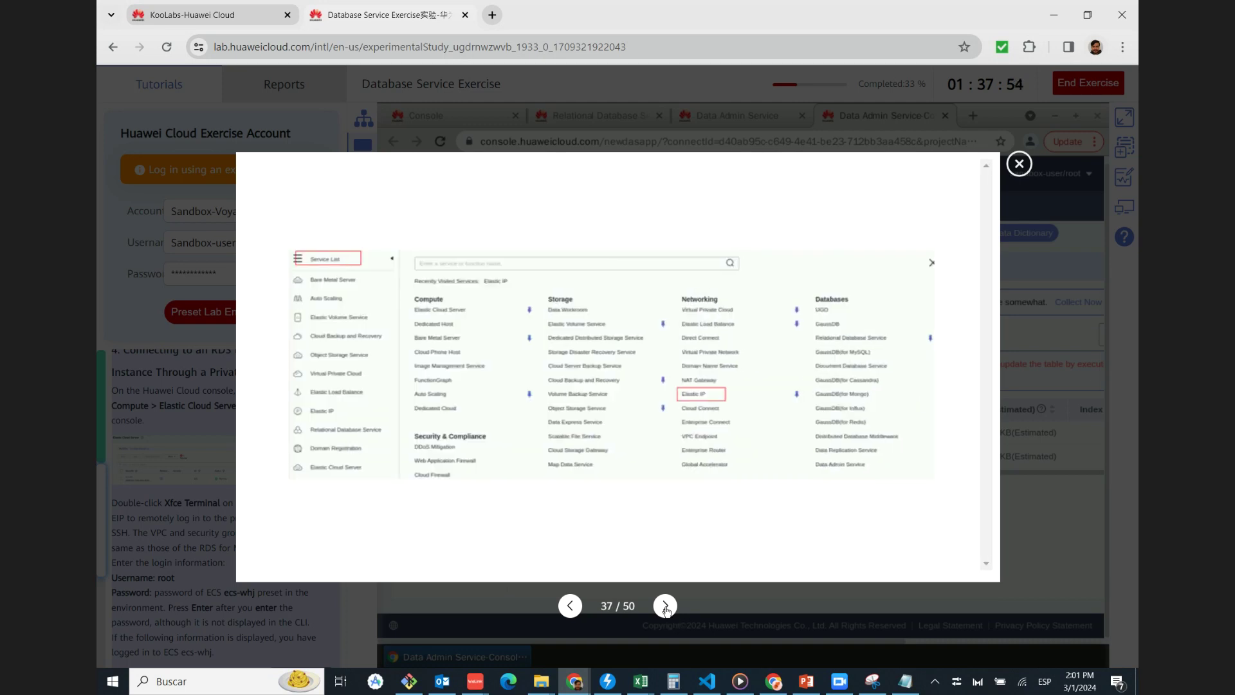
Page through the EIP, security group and create database test screenshots, then close them and scroll the tutorial
click(664, 604)
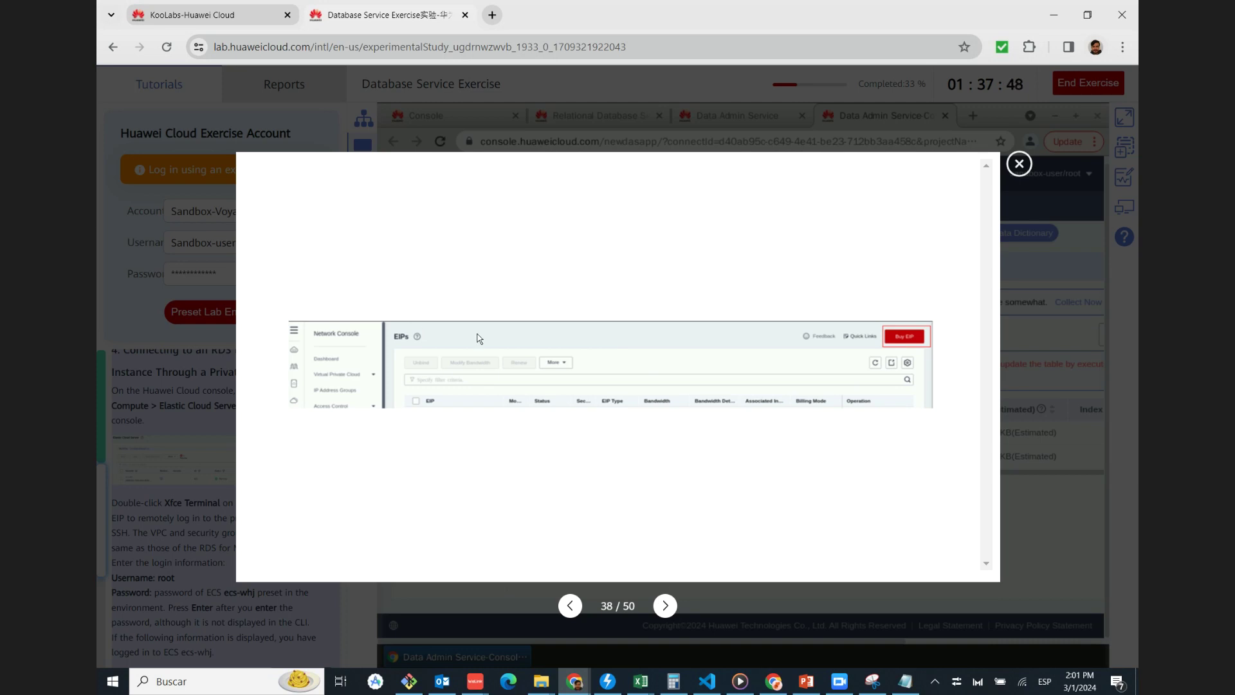
click(667, 605)
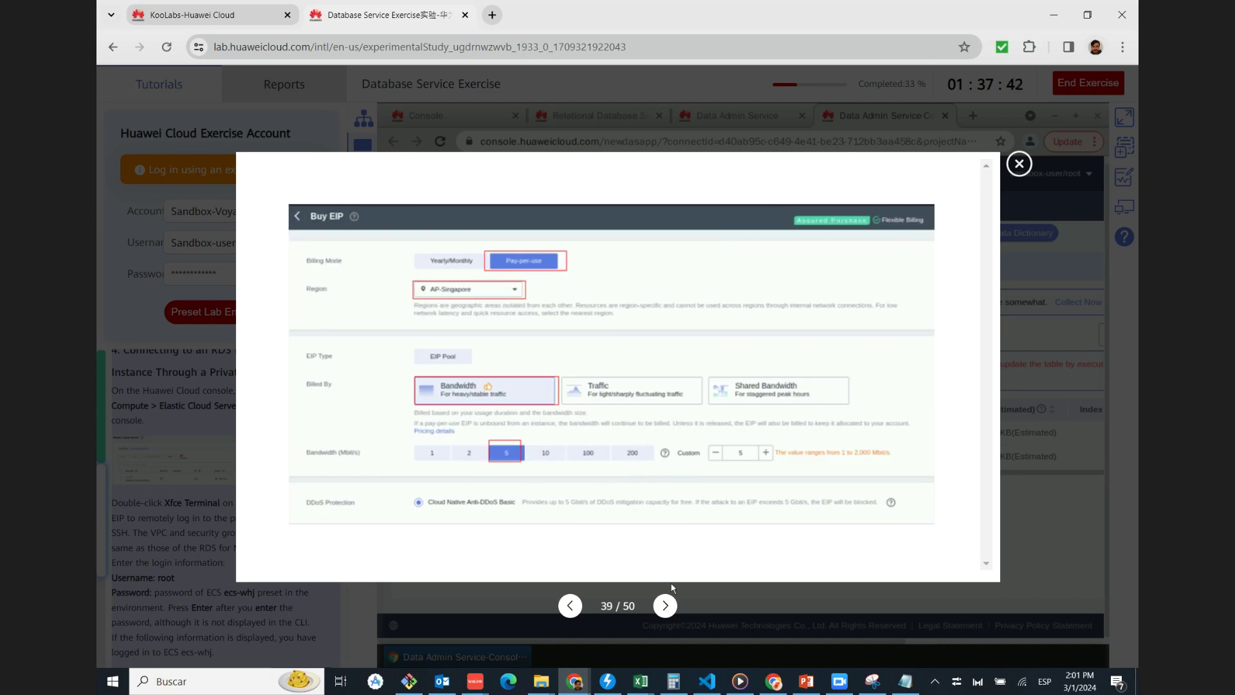
click(666, 608)
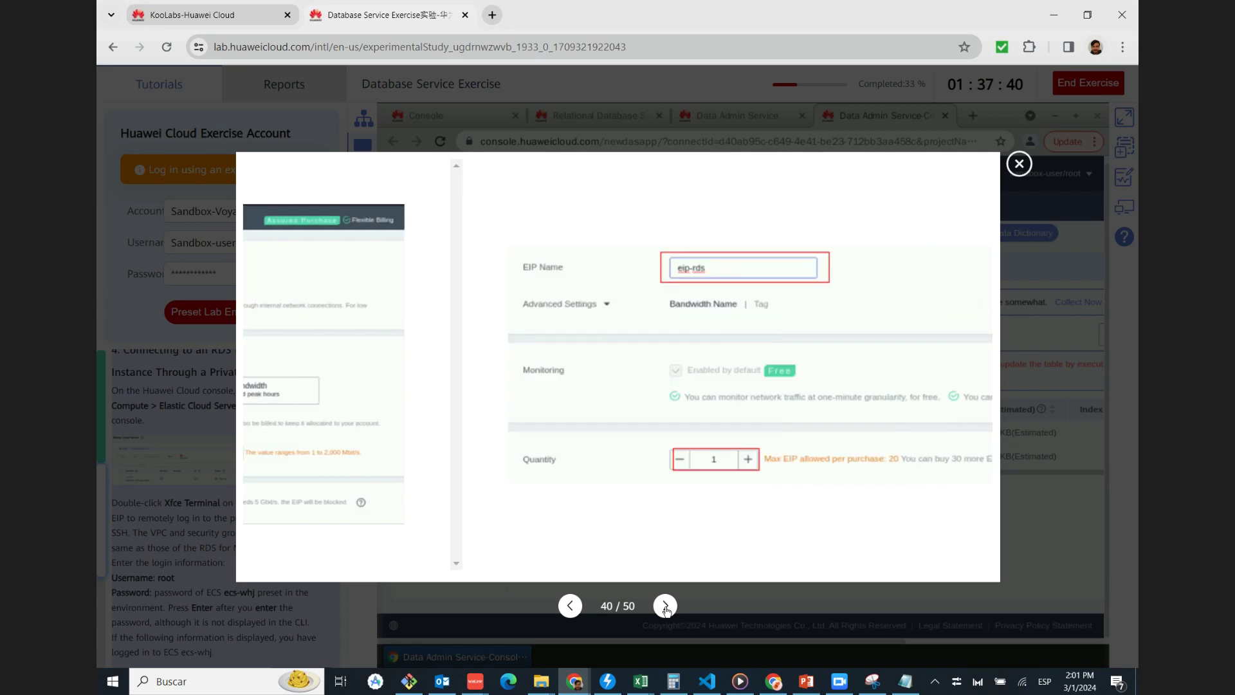
click(666, 608)
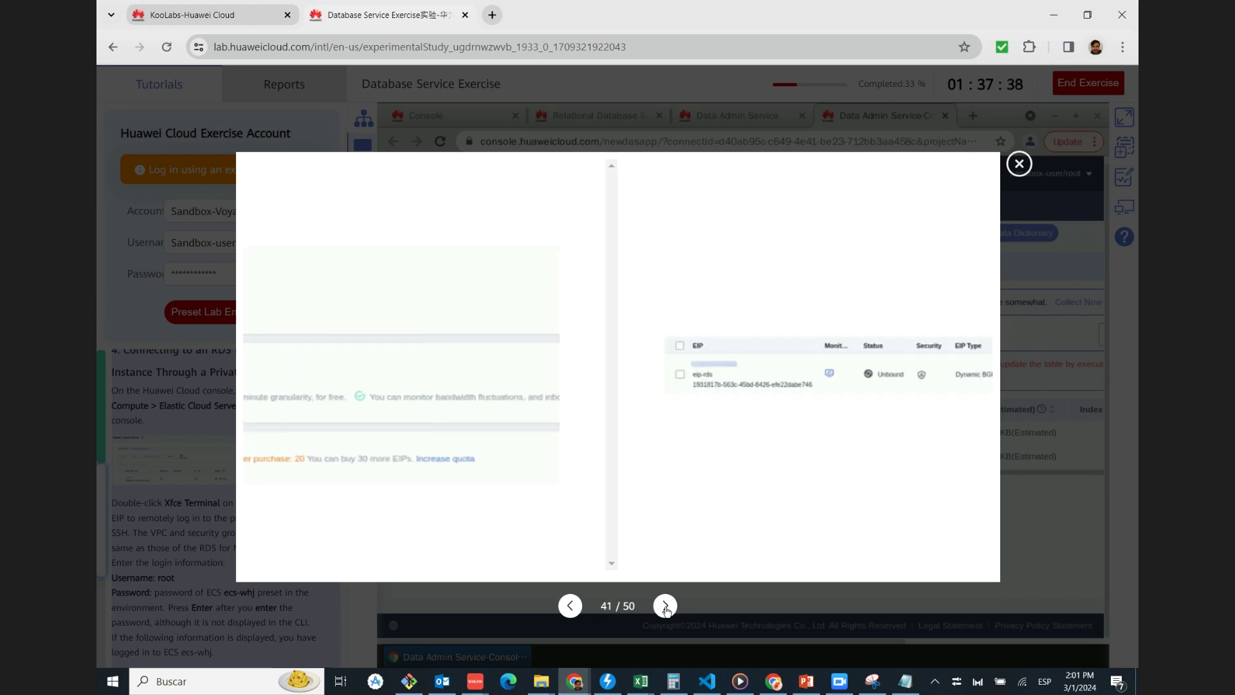
click(666, 608)
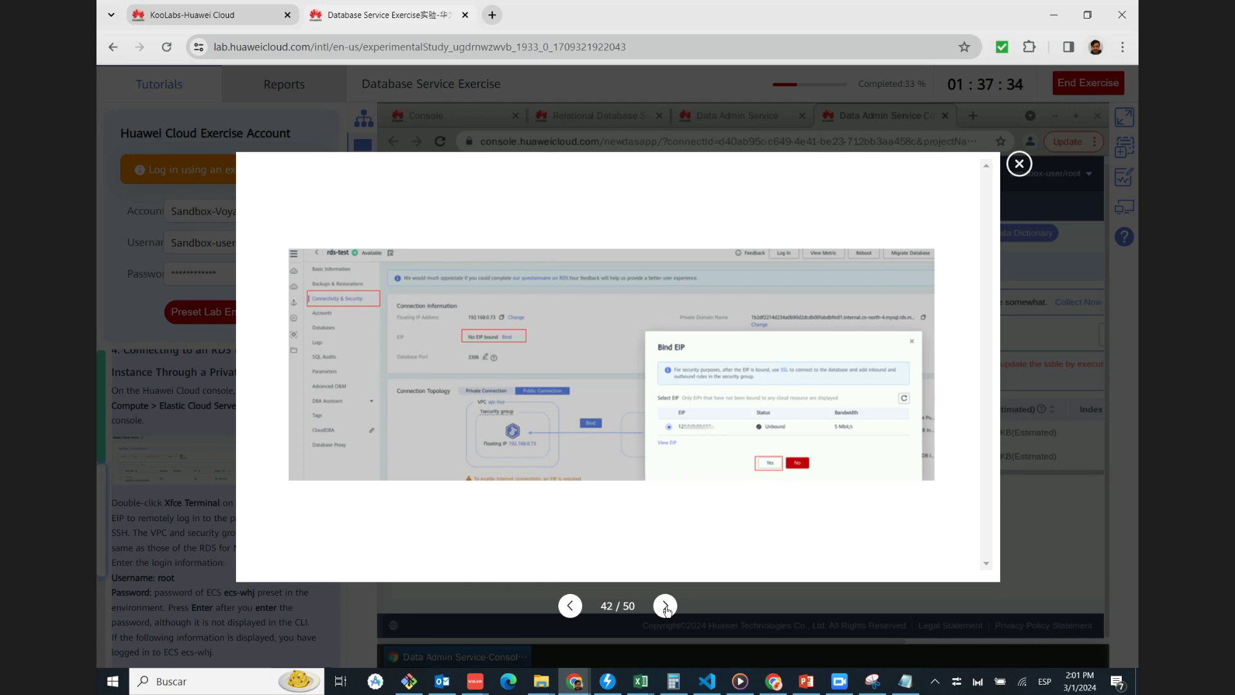
click(666, 608)
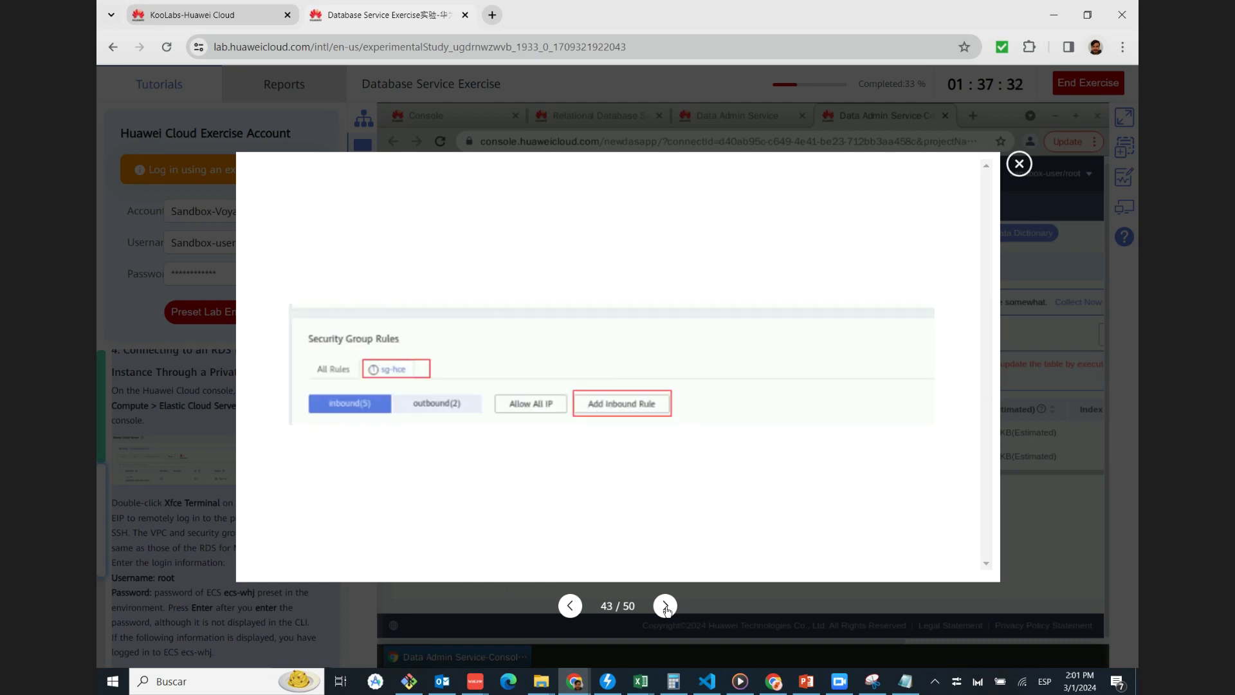
click(665, 608)
click(666, 608)
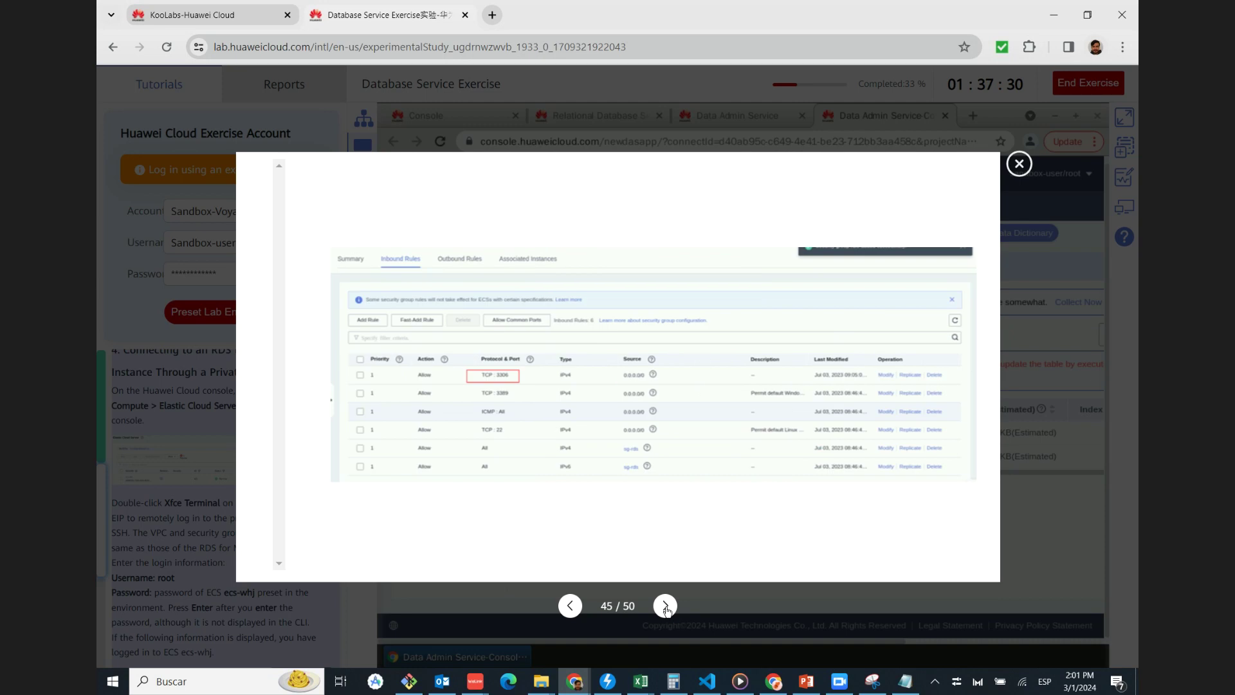
click(666, 608)
click(666, 608)
click(666, 608)
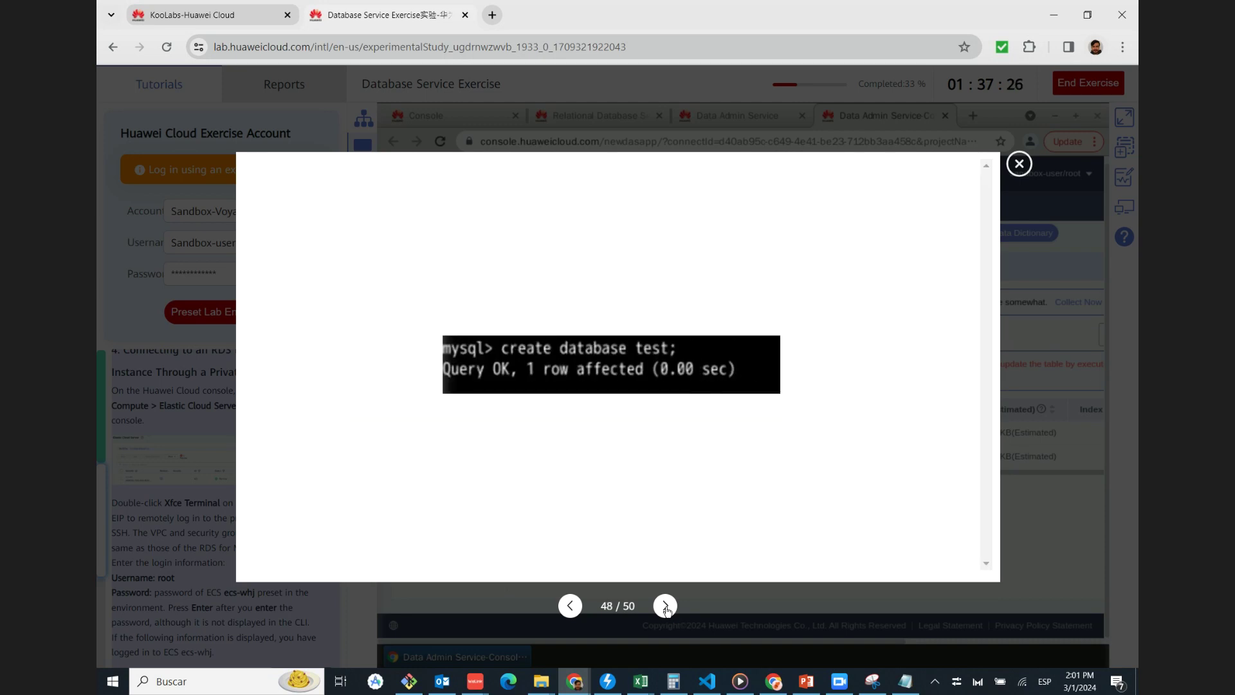
click(666, 608)
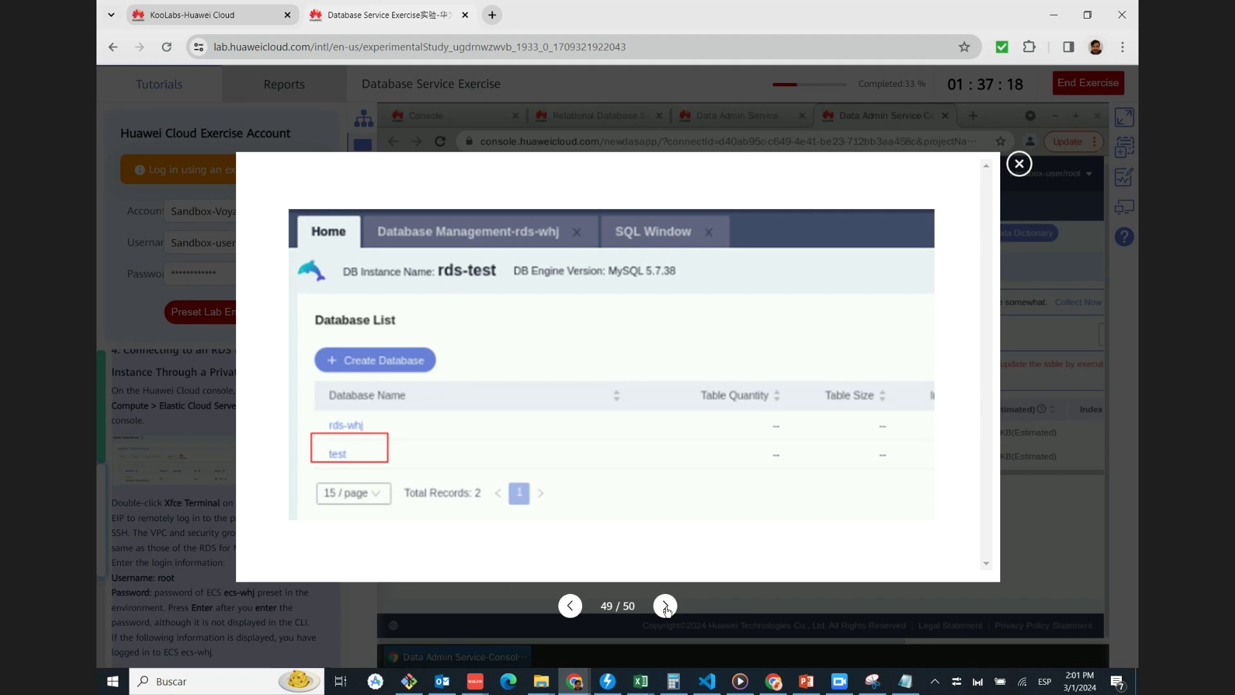
click(665, 607)
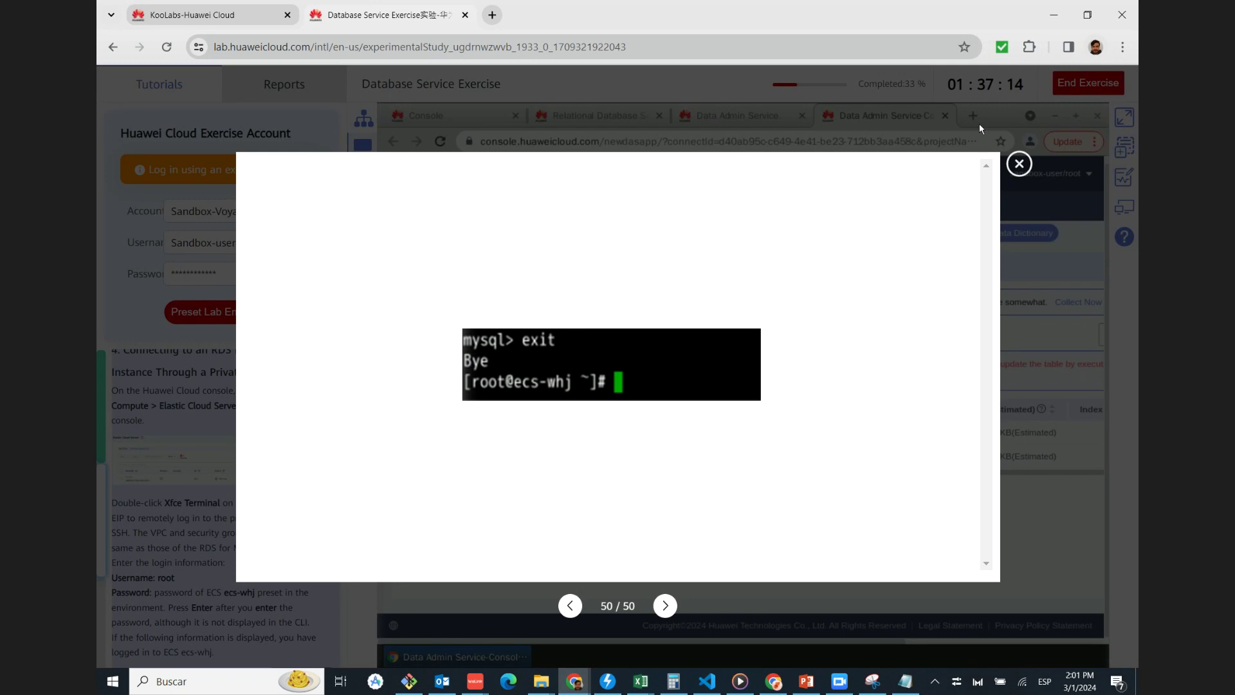
click(1019, 165)
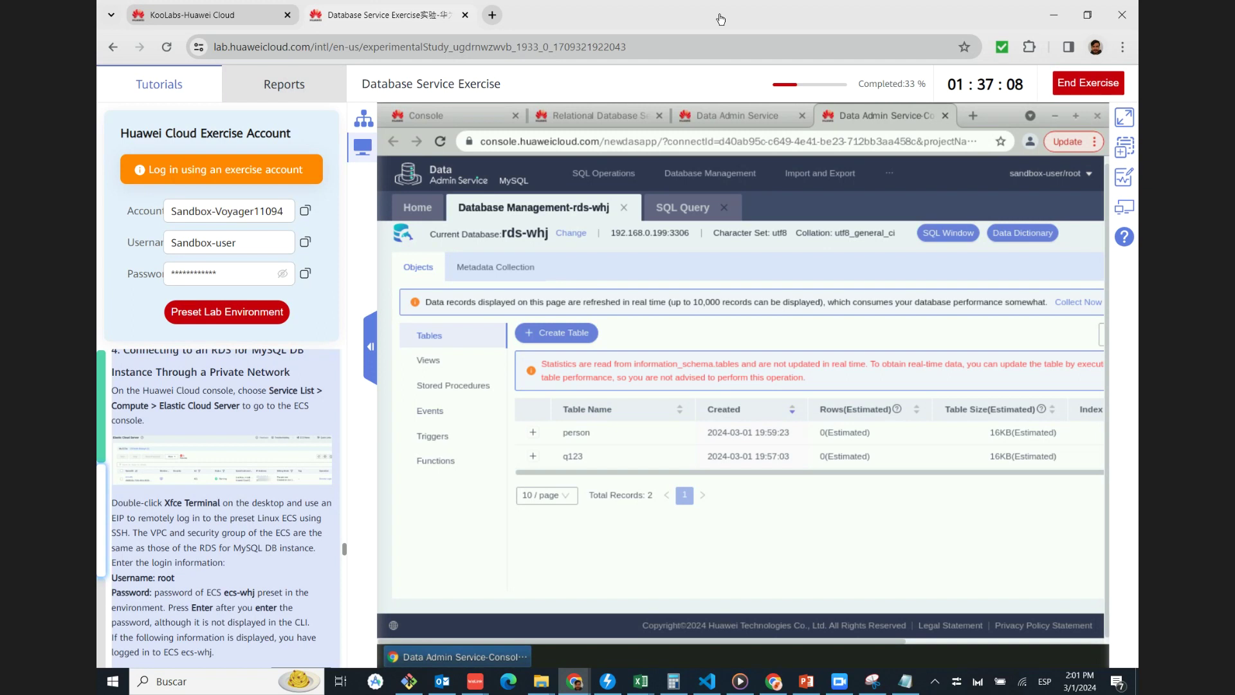
scroll(194, 463, down, 15)
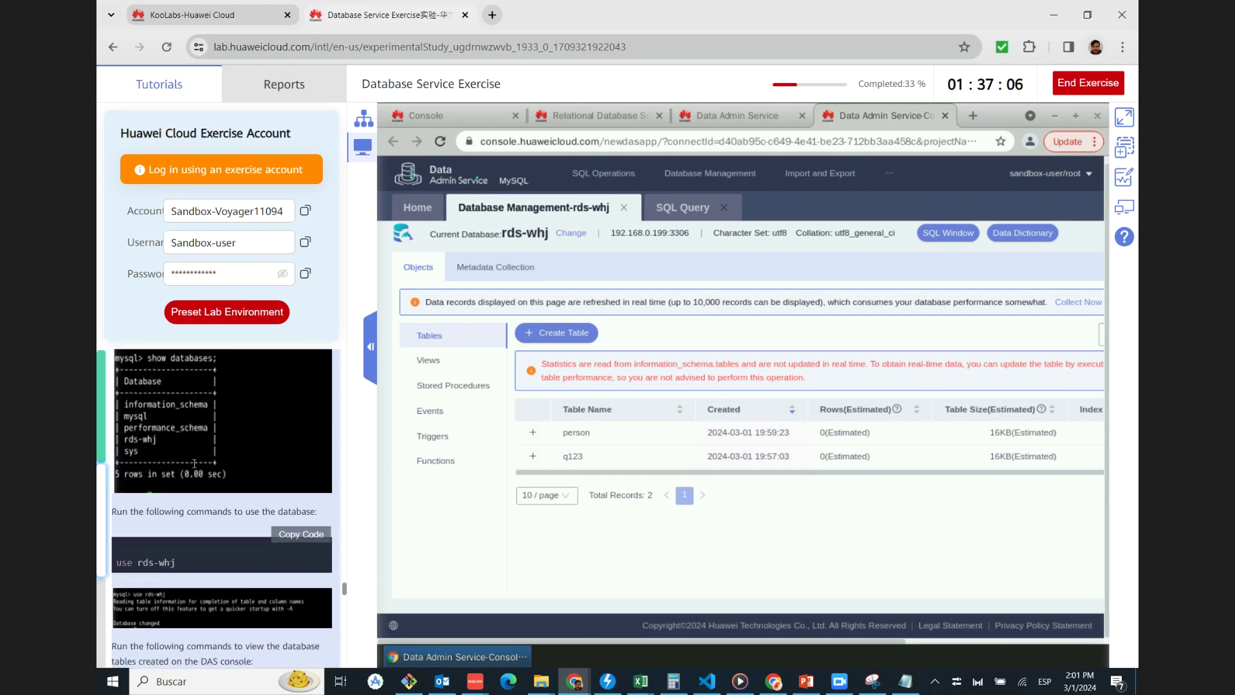